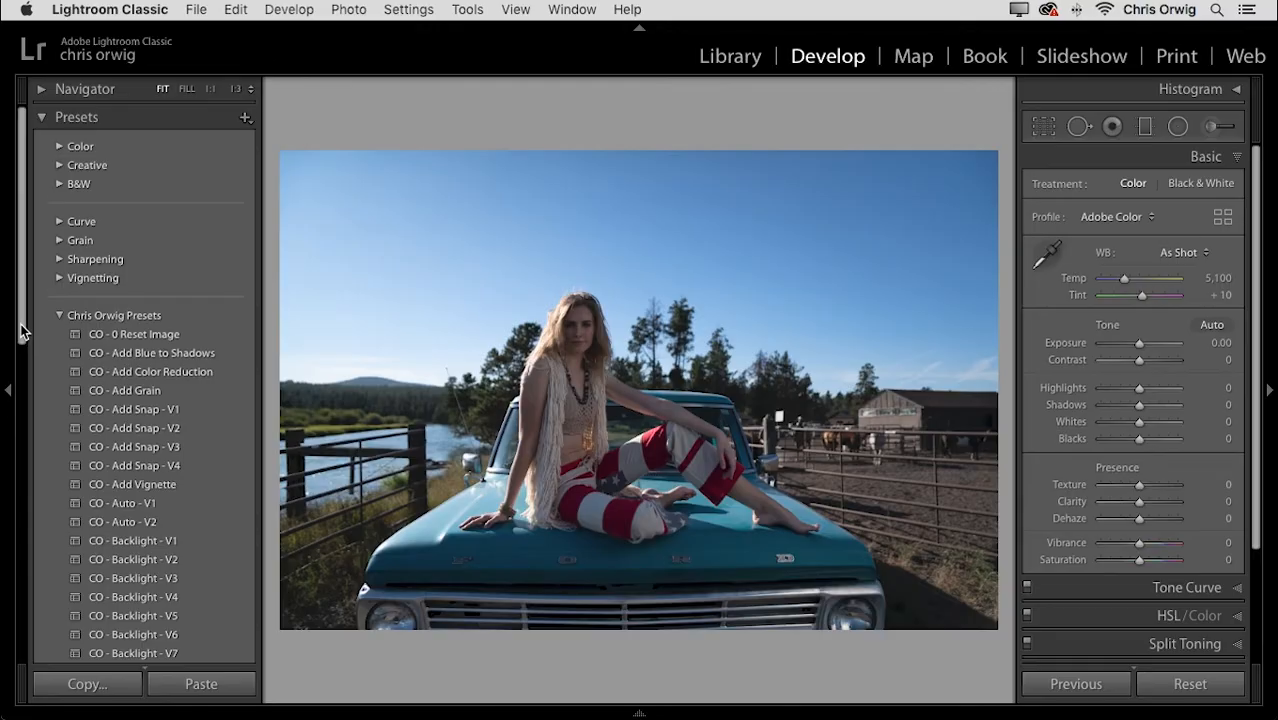
# - Preview the California Gold presets V4 through V1, then apply CO - California Gold - V1
pyautogui.moveTo(20, 332); pyautogui.dragTo(16, 460)
pyautogui.click(148, 535)
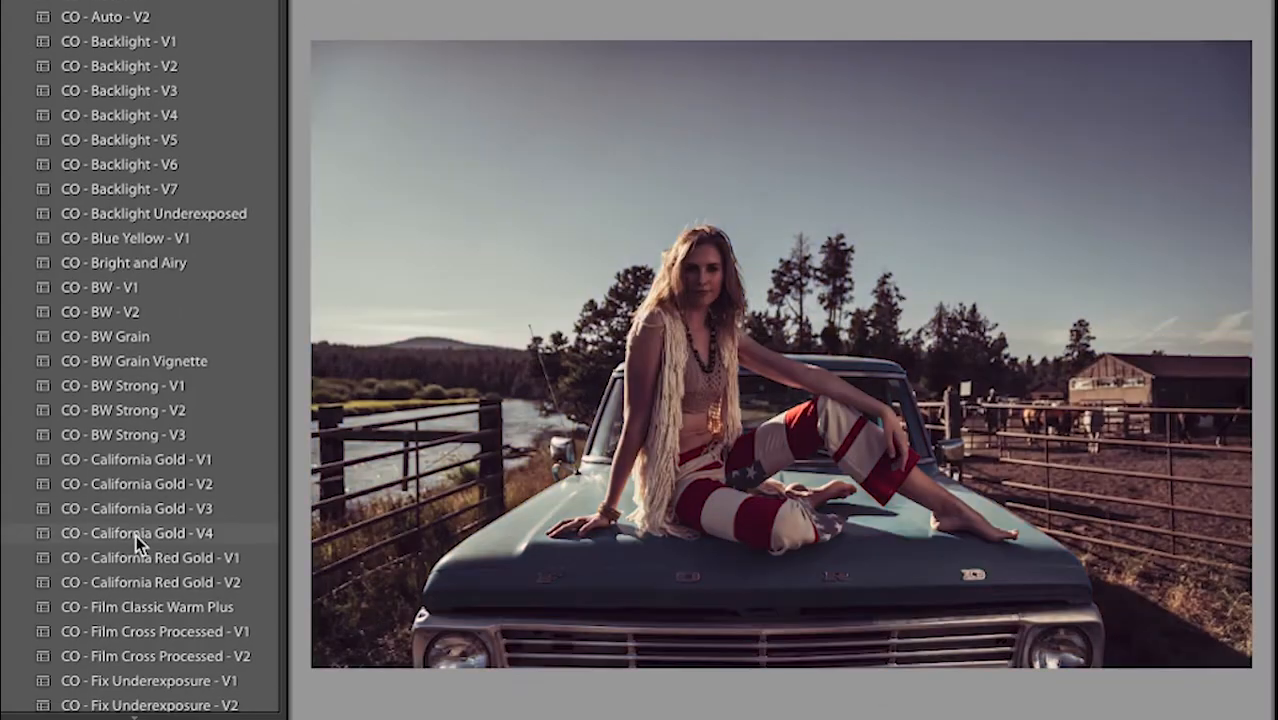
pyautogui.click(140, 510)
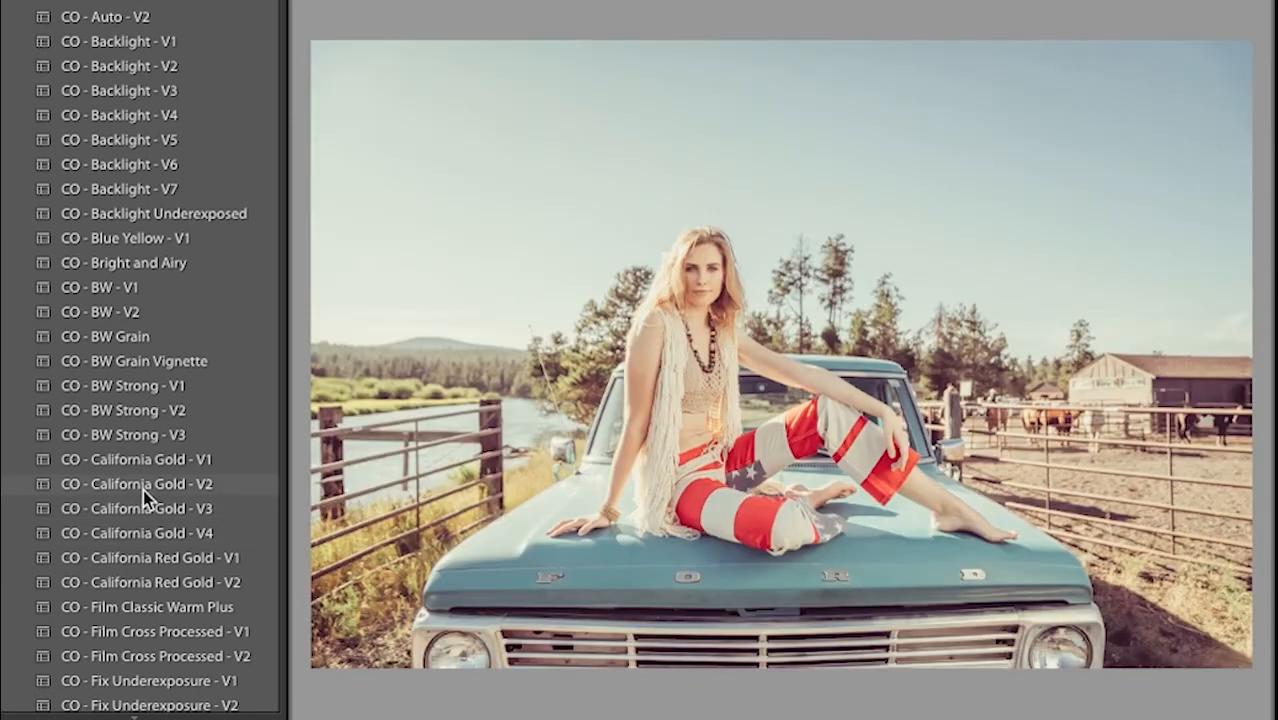
pyautogui.click(143, 481)
pyautogui.click(148, 458)
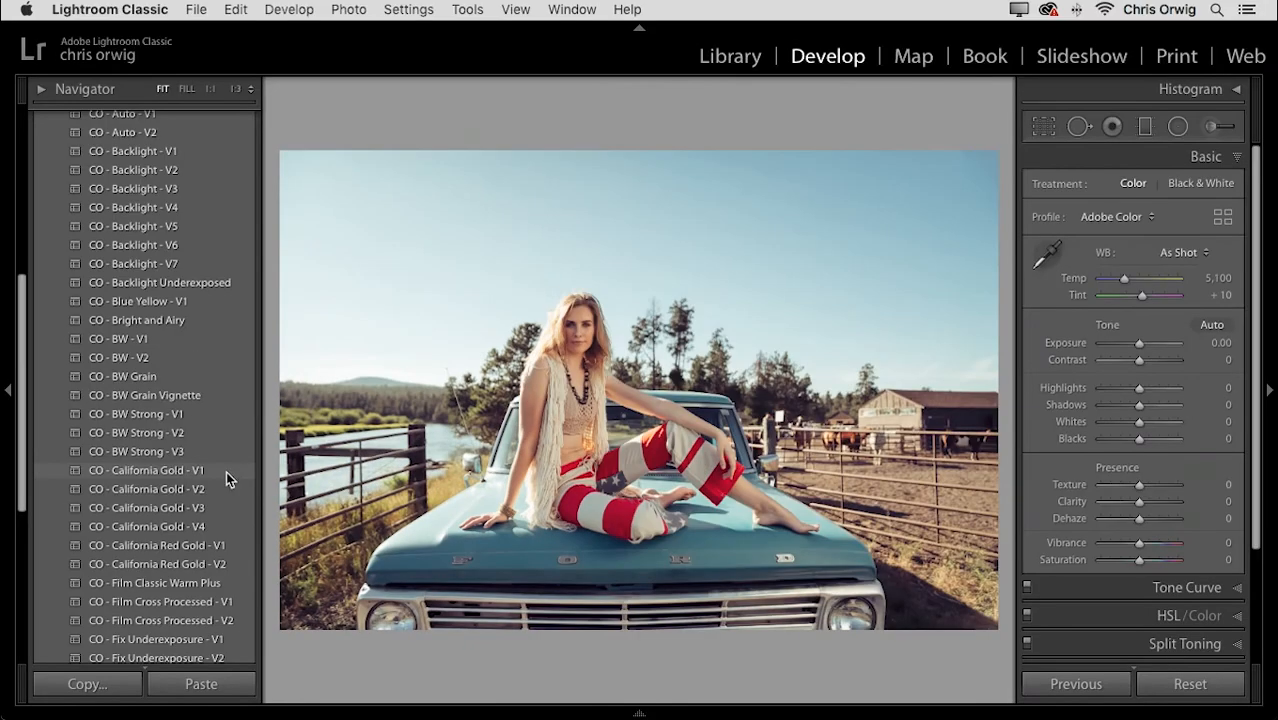
pyautogui.click(226, 471)
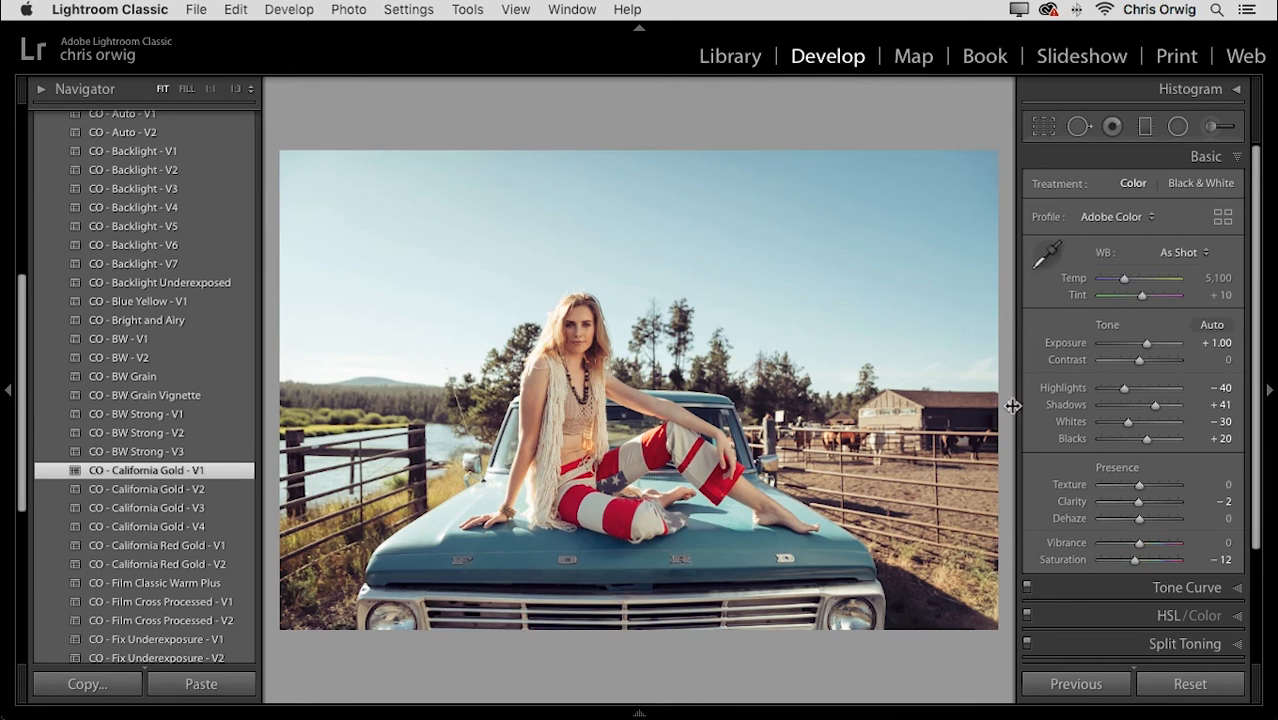
# - Set Shadows +50, Contrast +6, Highlights -66 and Exposure +0.90
pyautogui.moveTo(1155, 410); pyautogui.dragTo(1160, 409)
pyautogui.moveTo(1139, 360); pyautogui.dragTo(1113, 389)
pyautogui.moveTo(1140, 342); pyautogui.dragTo(1144, 341)
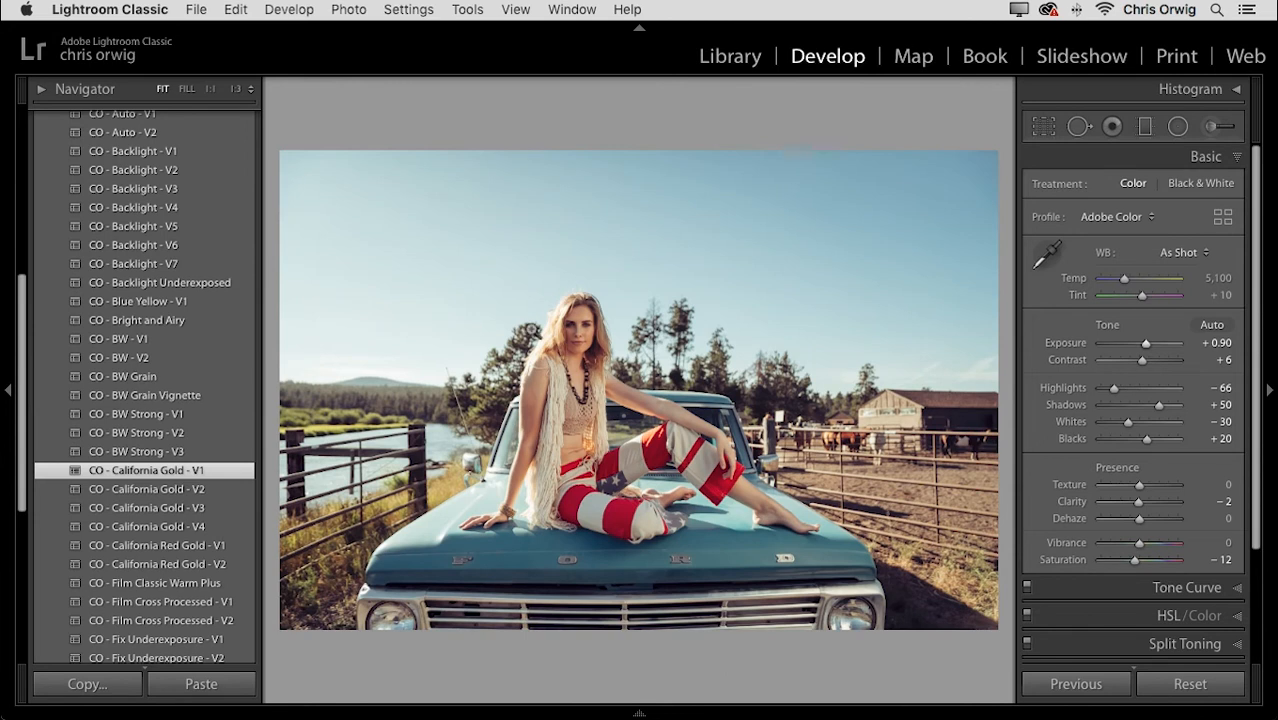
# - Draw a radial filter over the model's face with raised exposure and shadows
pyautogui.click(1178, 126)
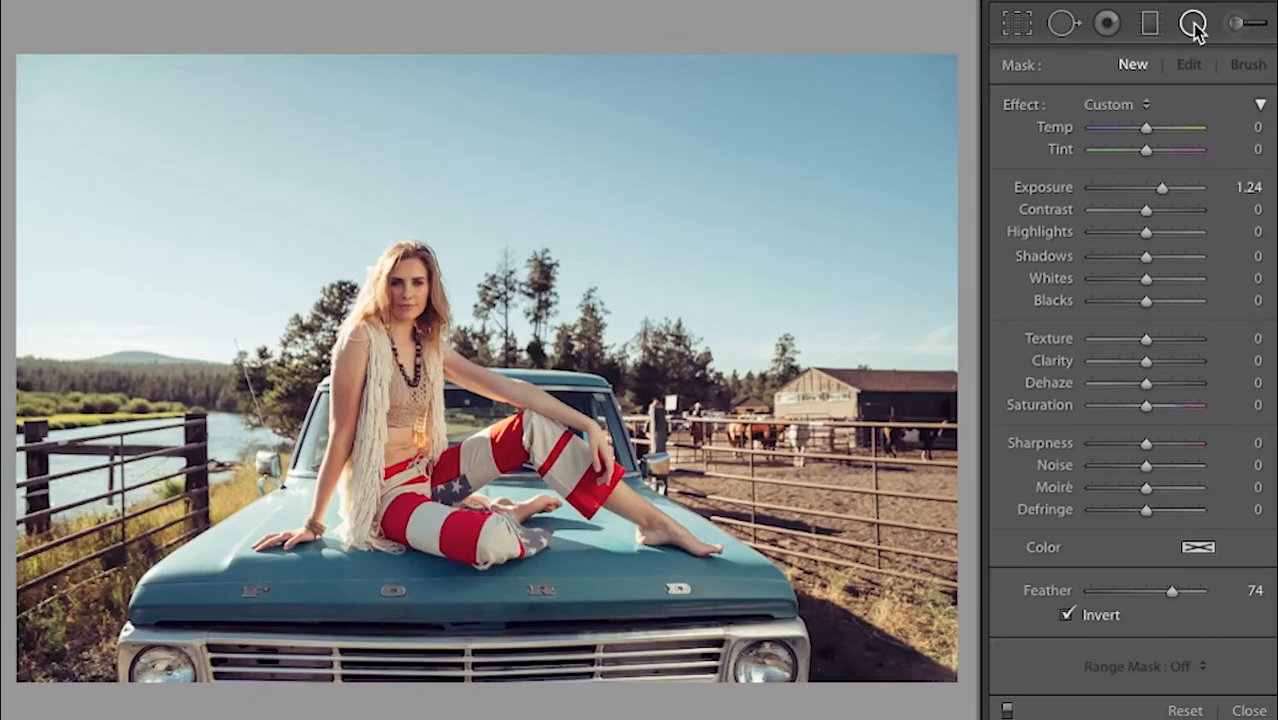
pyautogui.moveTo(1155, 190); pyautogui.dragTo(1146, 192)
pyautogui.moveTo(1158, 262); pyautogui.dragTo(1169, 260)
pyautogui.moveTo(1147, 191); pyautogui.dragTo(1154, 191)
pyautogui.moveTo(392, 308)
pyautogui.mouseDown()
pyautogui.moveTo(497, 464)
pyautogui.moveTo(393, 368)
pyautogui.moveTo(394, 326)
pyautogui.mouseUp()
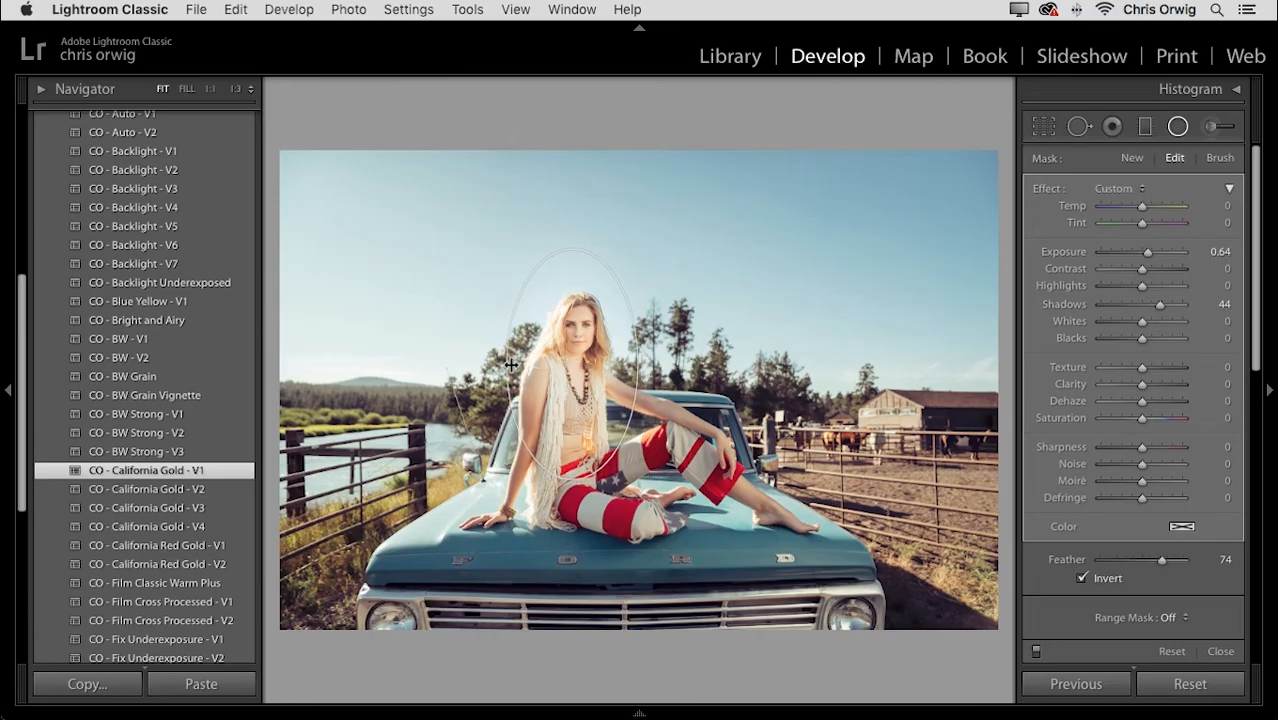
pyautogui.moveTo(575, 478); pyautogui.dragTo(576, 450)
pyautogui.moveTo(573, 366); pyautogui.dragTo(574, 348)
# - Fit the ellipse to the face and set Feather 96, Shadows 30, Exposure 0.51
pyautogui.moveTo(1162, 560); pyautogui.dragTo(1181, 565)
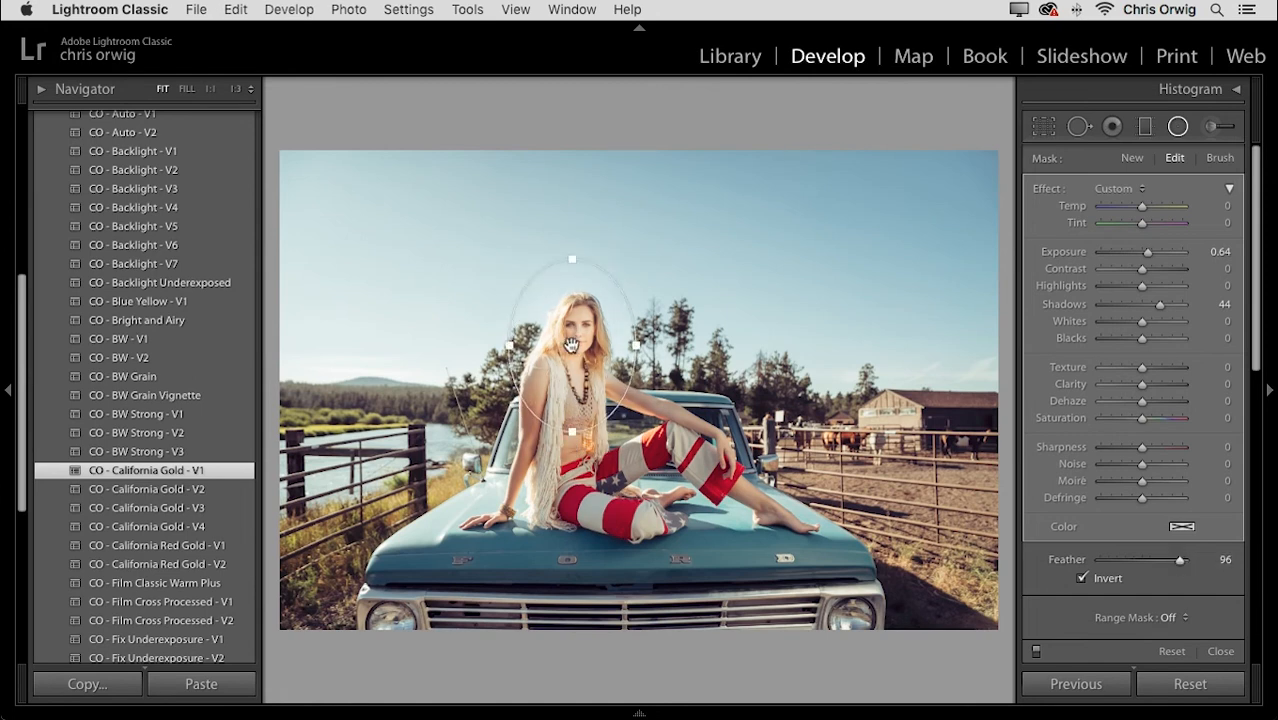
pyautogui.moveTo(511, 348); pyautogui.dragTo(525, 347)
pyautogui.moveTo(573, 432); pyautogui.dragTo(578, 408)
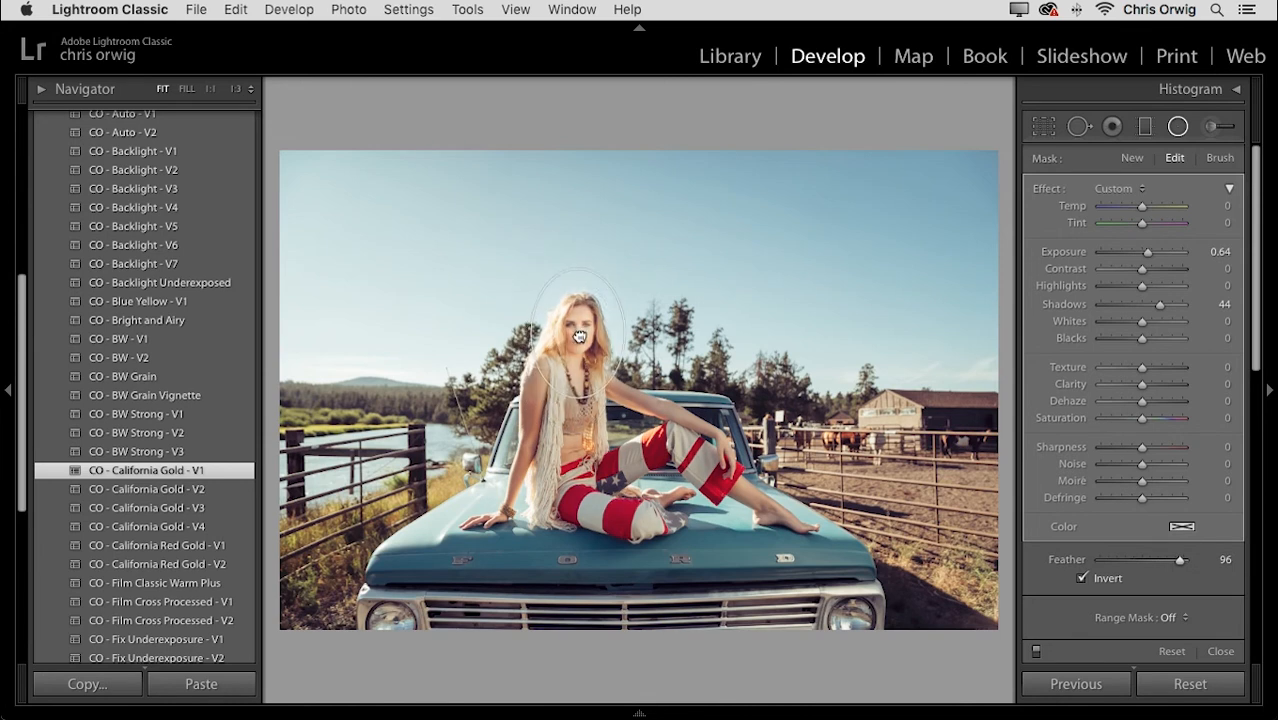
pyautogui.moveTo(1153, 305); pyautogui.dragTo(1147, 305)
pyautogui.moveTo(1158, 252); pyautogui.dragTo(1147, 251)
# - Compare the face filter on and off, then reselect its pin for editing
pyautogui.click(1036, 651)
pyautogui.click(1036, 651)
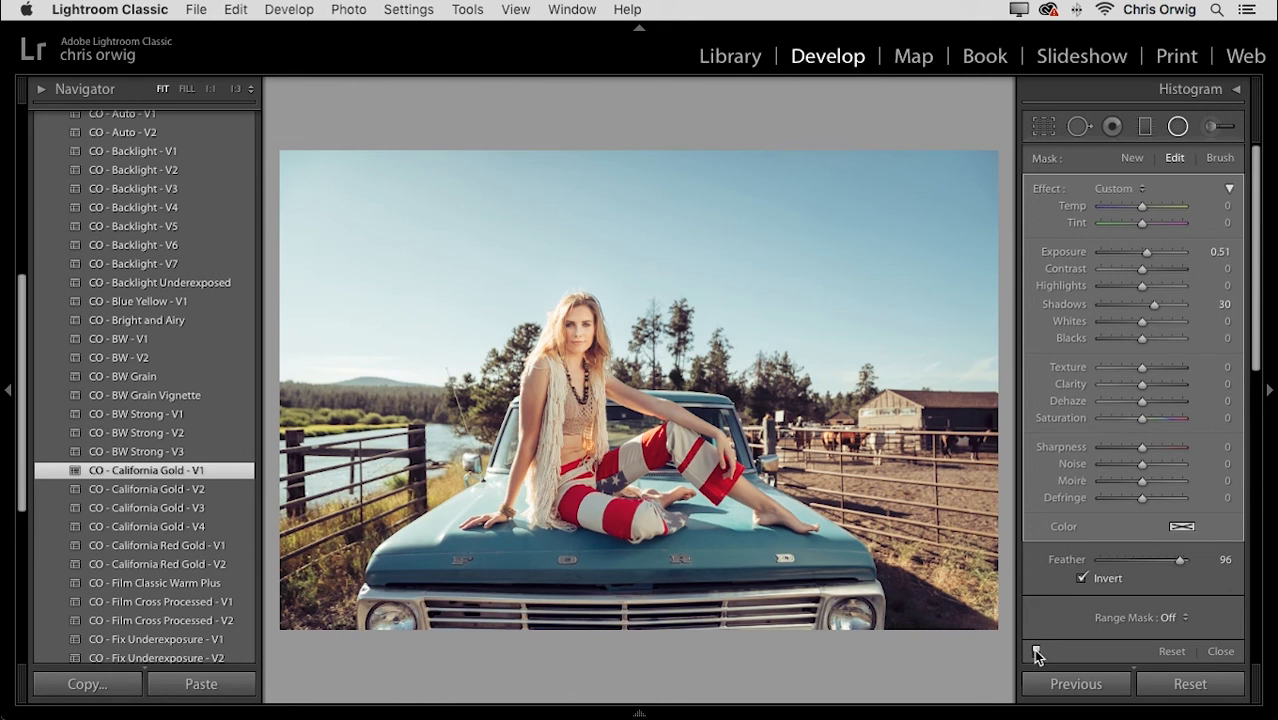
pyautogui.click(1035, 651)
pyautogui.click(1035, 651)
pyautogui.click(1177, 128)
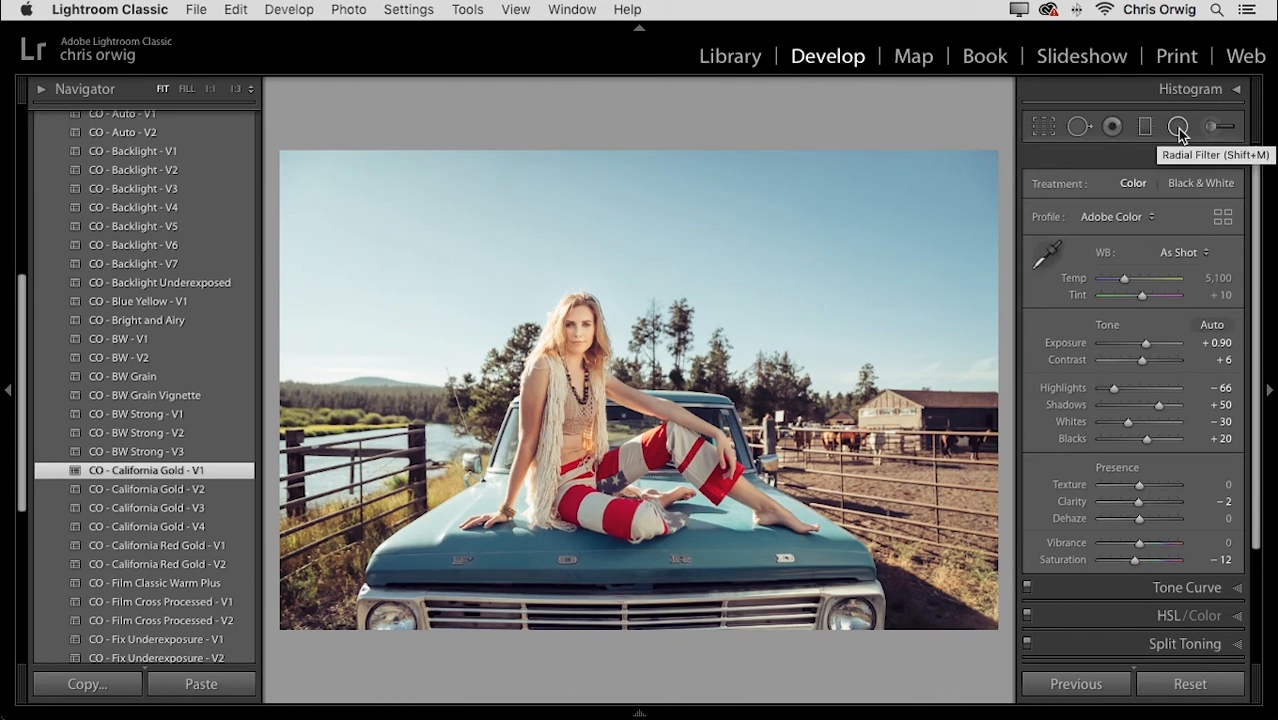
pyautogui.click(1178, 128)
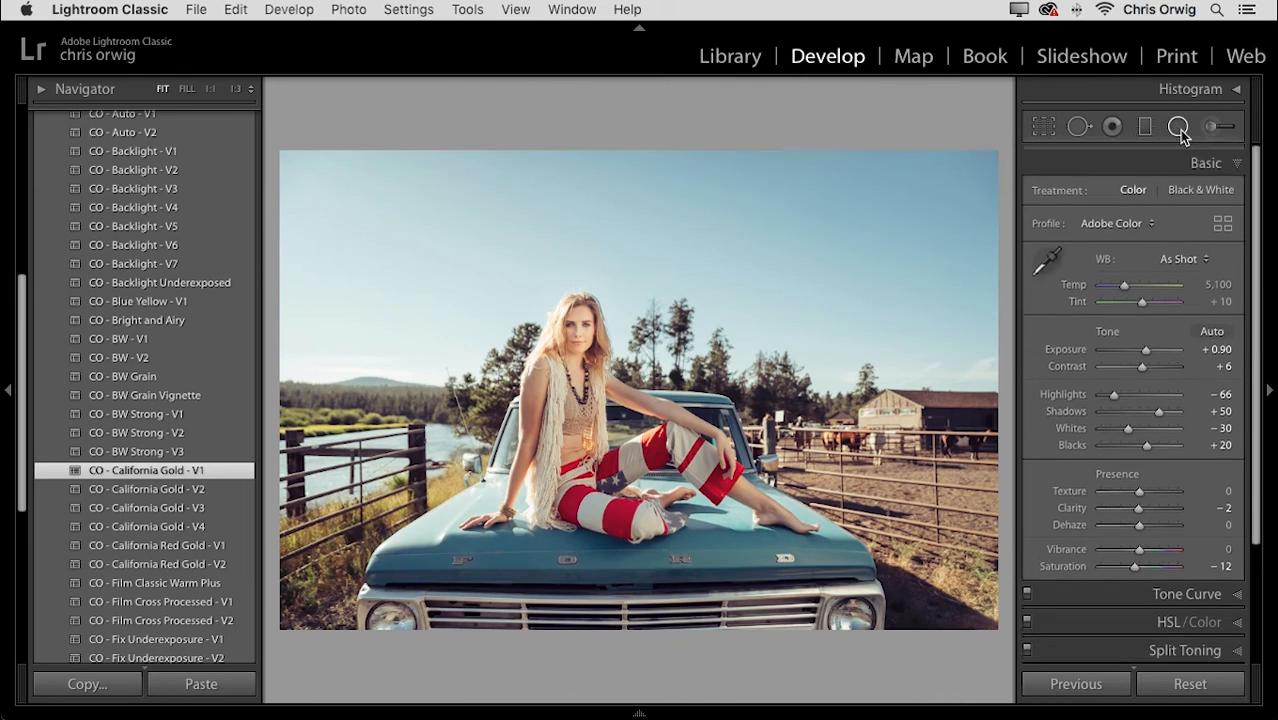
pyautogui.click(578, 335)
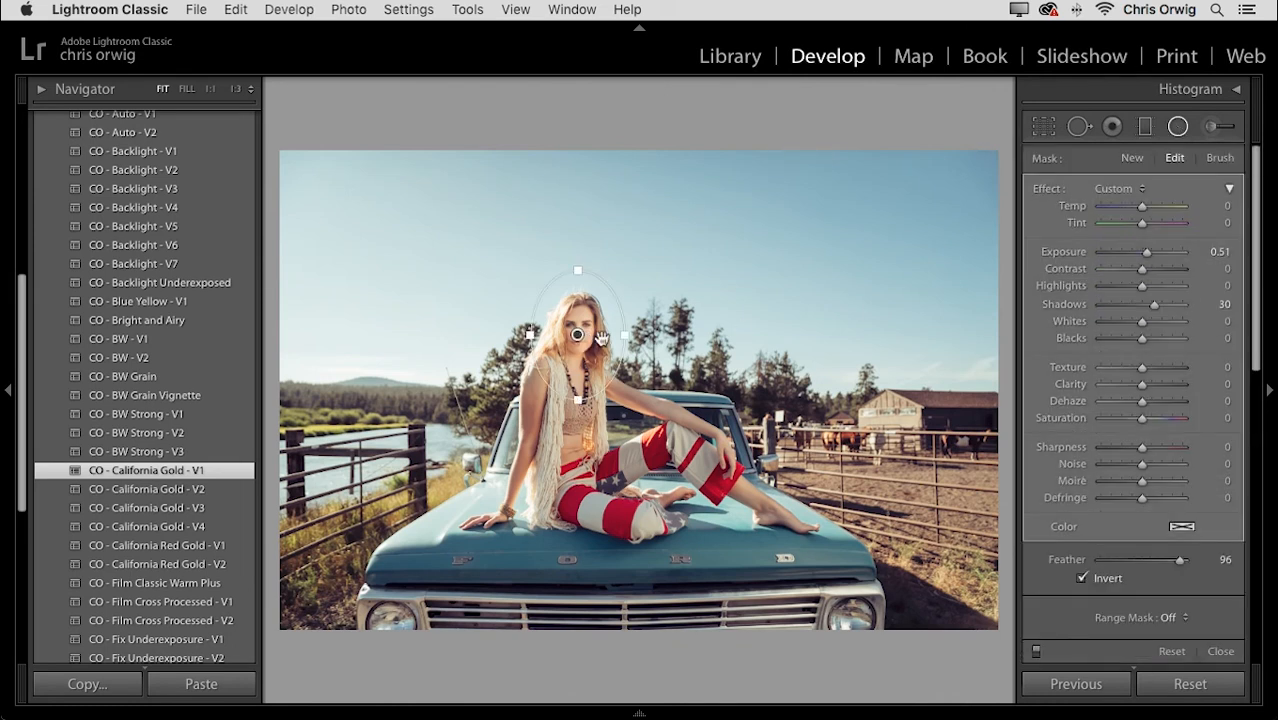
# - Set the face filter to Amount 20 and Feather 61, then close filter editing
pyautogui.click(1230, 190)
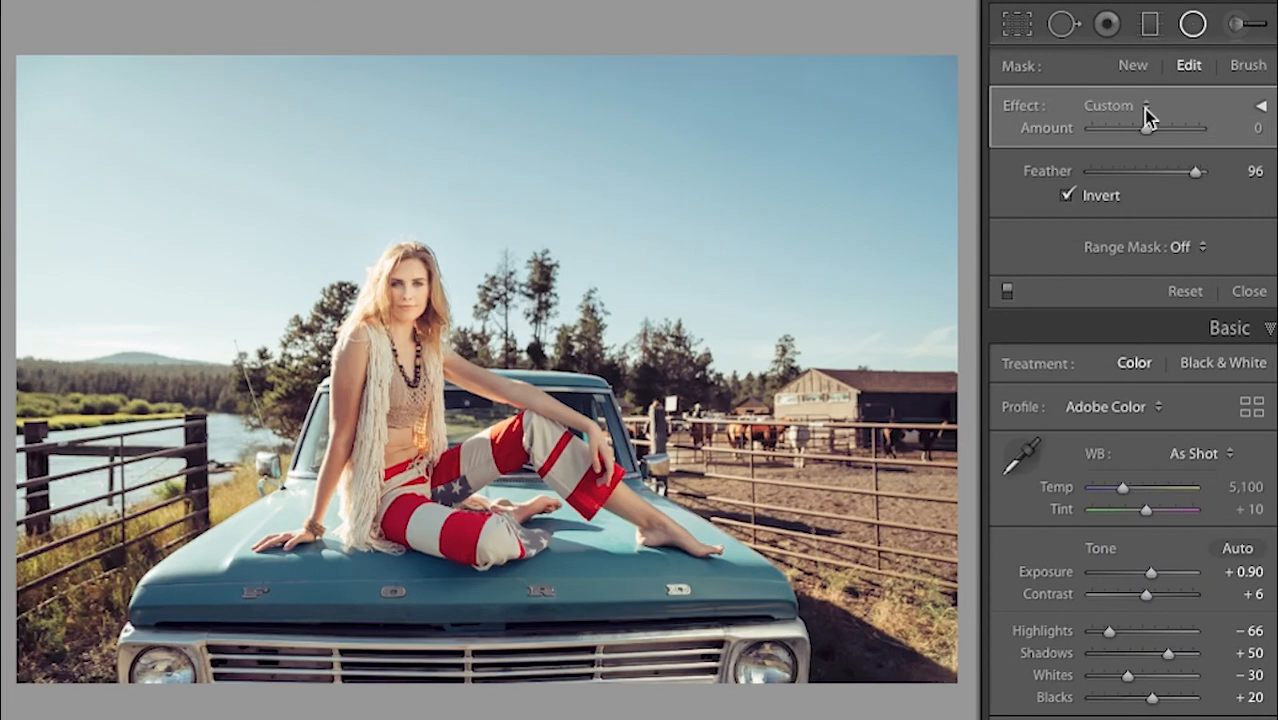
pyautogui.moveTo(1146, 131); pyautogui.dragTo(1108, 131)
pyautogui.moveTo(1193, 171); pyautogui.dragTo(1157, 171)
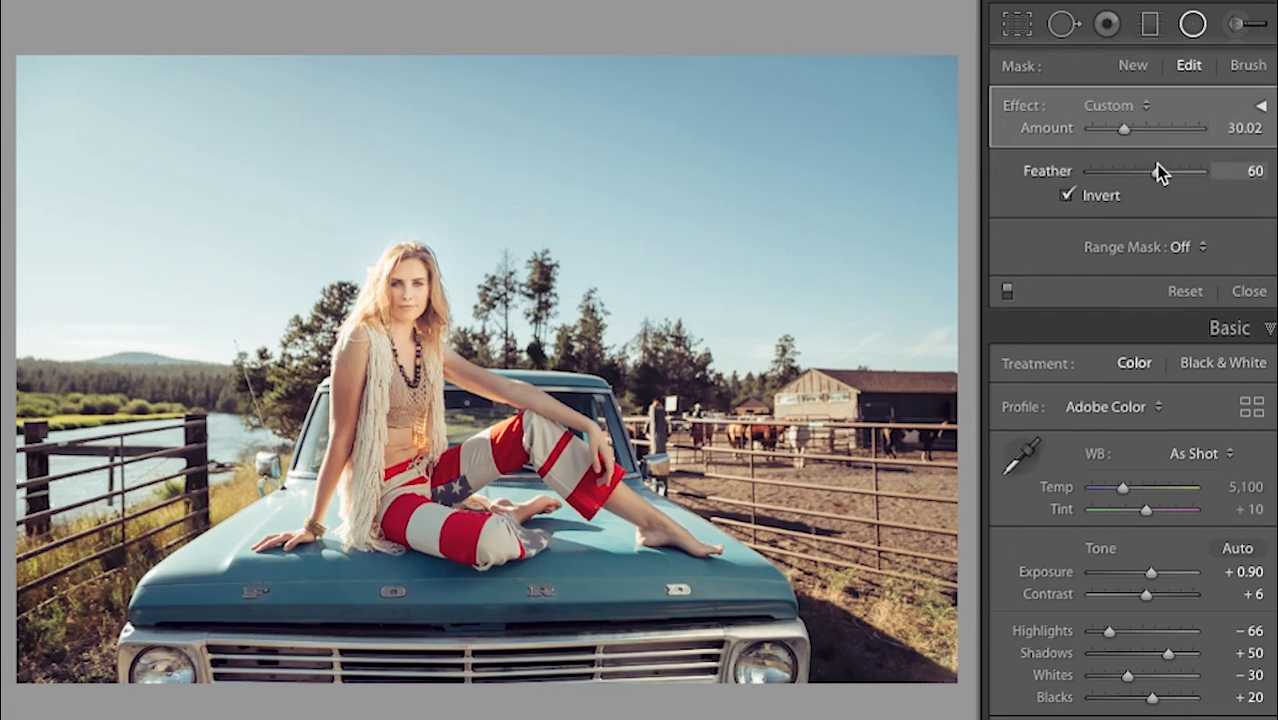
pyautogui.moveTo(1122, 131)
pyautogui.mouseDown()
pyautogui.moveTo(1101, 131)
pyautogui.moveTo(1112, 128)
pyautogui.mouseUp()
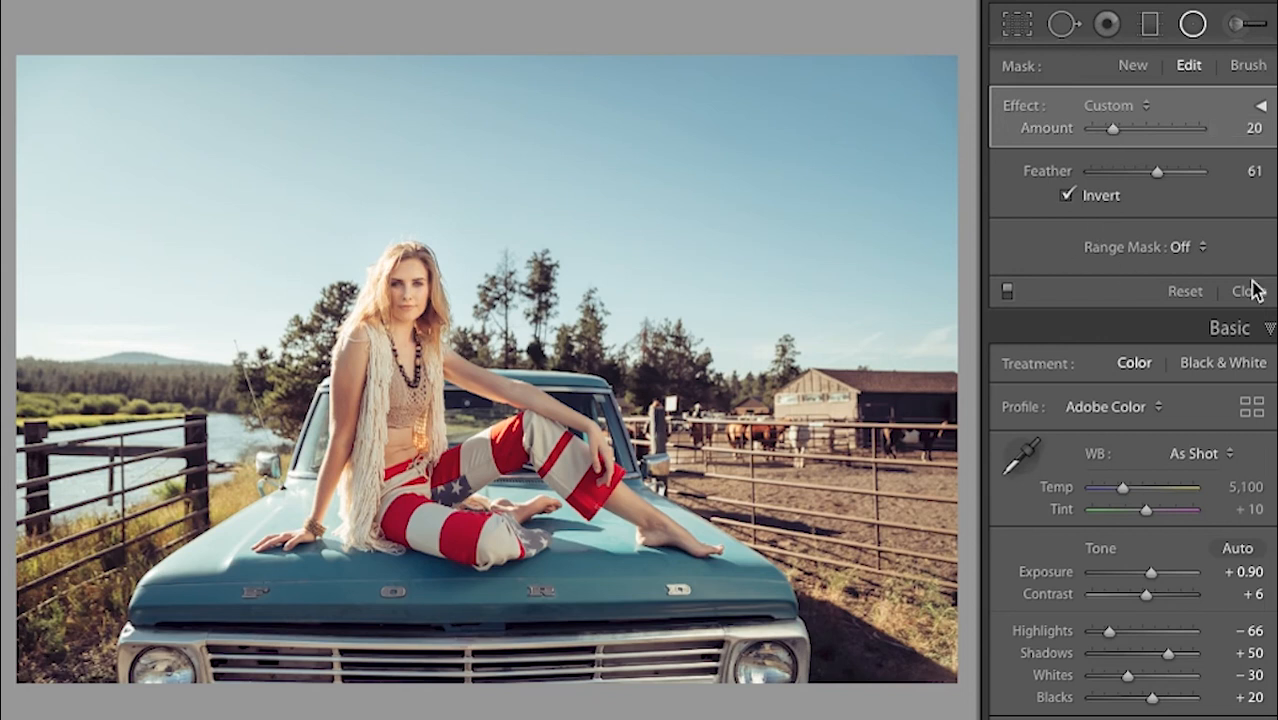
pyautogui.click(1008, 291)
pyautogui.click(1008, 291)
pyautogui.click(1238, 293)
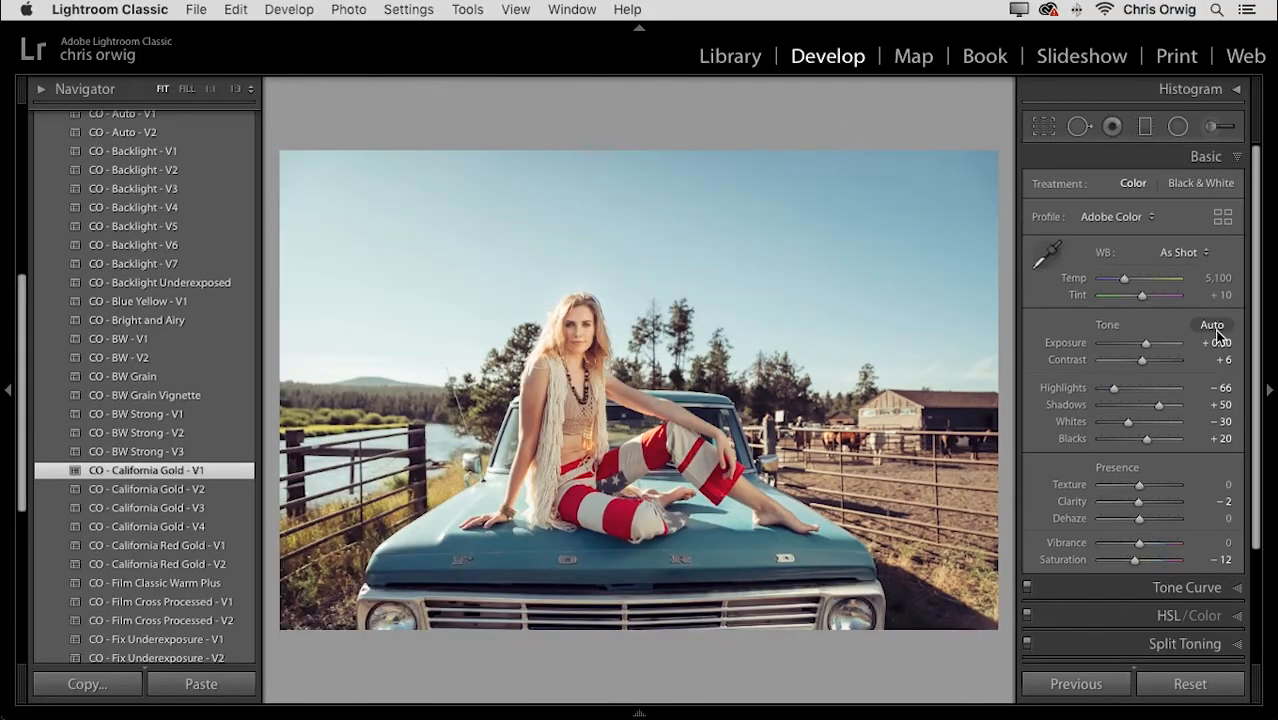
# - Reset all edits with Ctrl+Shift+R and hide the left panel to enlarge the photo
pyautogui.press('super+shift+r')
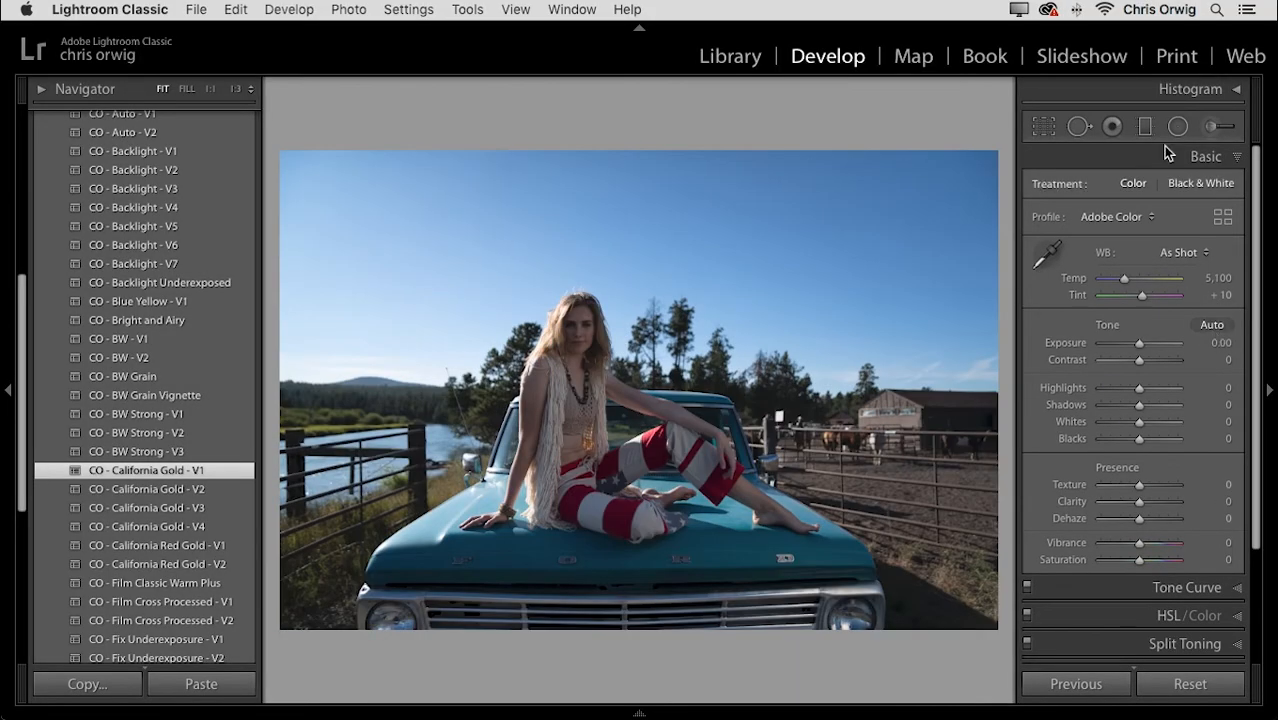
pyautogui.moveTo(20, 289); pyautogui.dragTo(22, 116)
pyautogui.click(42, 118)
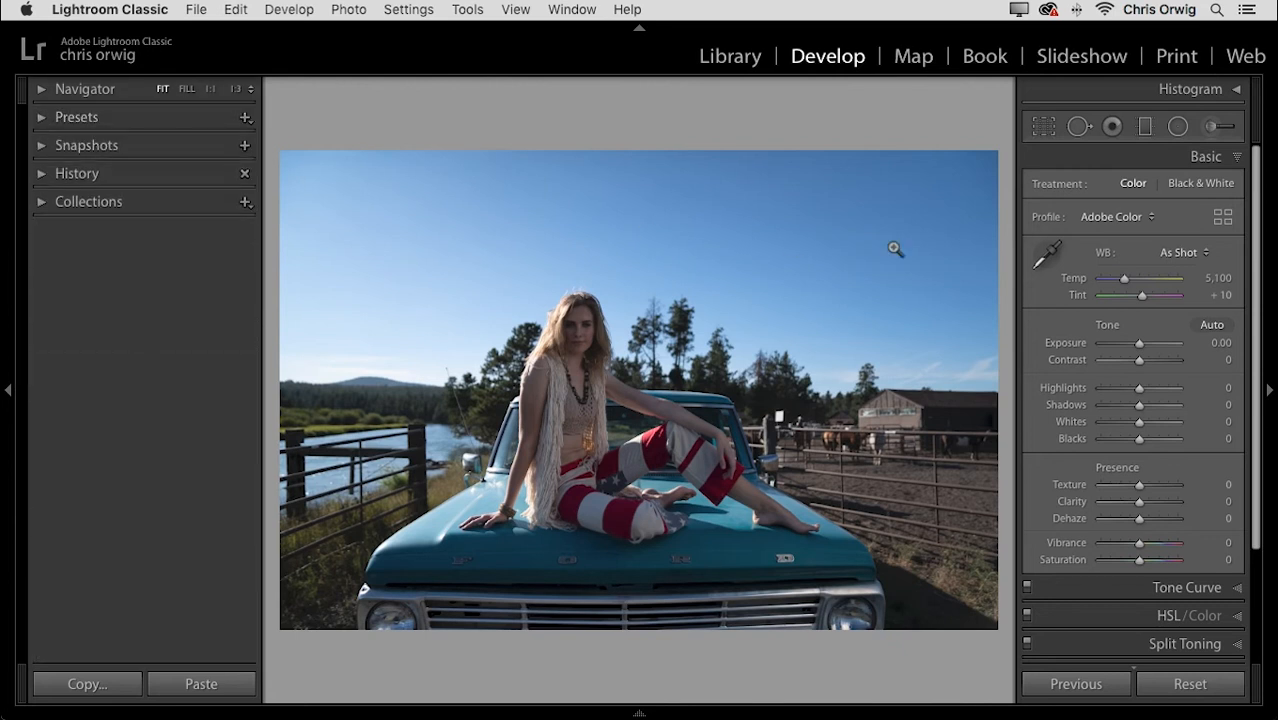
pyautogui.click(8, 390)
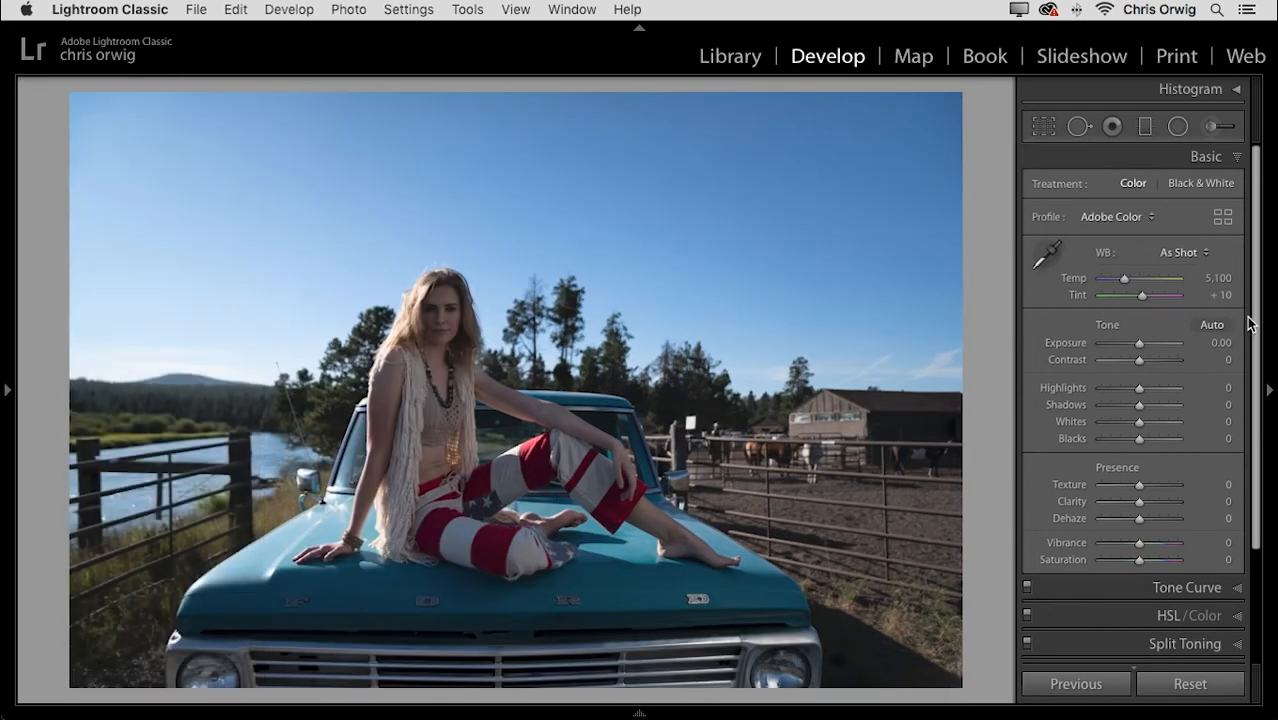
# - Set Shadows +83, Contrast +24 and Exposure +0.80 in the Basic panel
pyautogui.moveTo(1181, 405); pyautogui.dragTo(1164, 410)
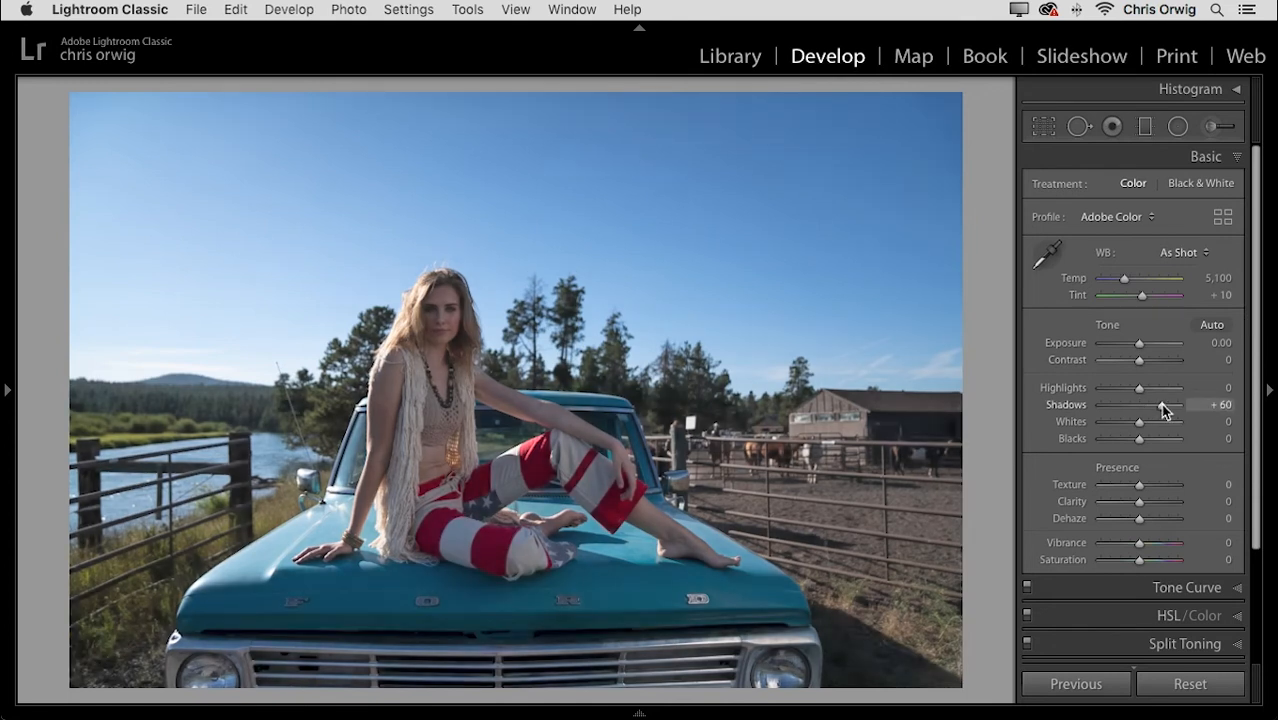
pyautogui.click(1172, 380)
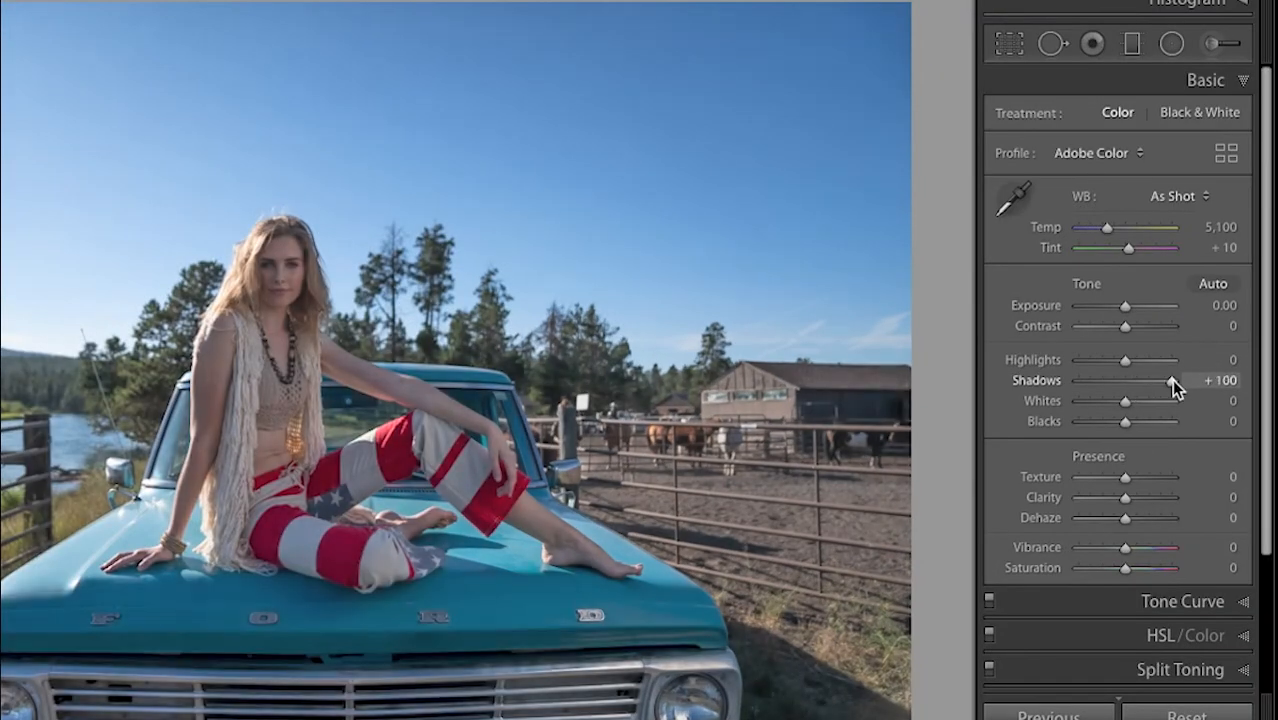
pyautogui.moveTo(1171, 381)
pyautogui.mouseDown()
pyautogui.moveTo(1118, 379)
pyautogui.moveTo(1163, 380)
pyautogui.mouseUp()
pyautogui.click(1160, 380)
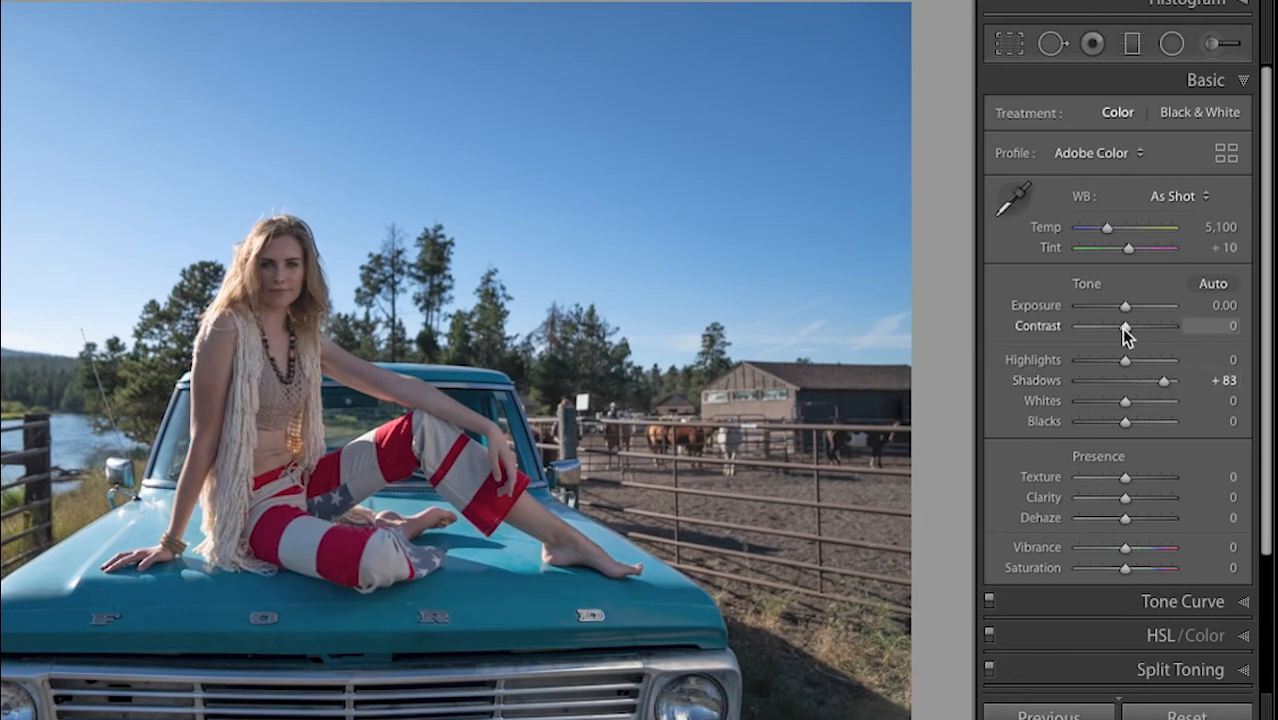
pyautogui.moveTo(1126, 325)
pyautogui.mouseDown()
pyautogui.moveTo(1138, 327)
pyautogui.moveTo(1130, 306)
pyautogui.mouseUp()
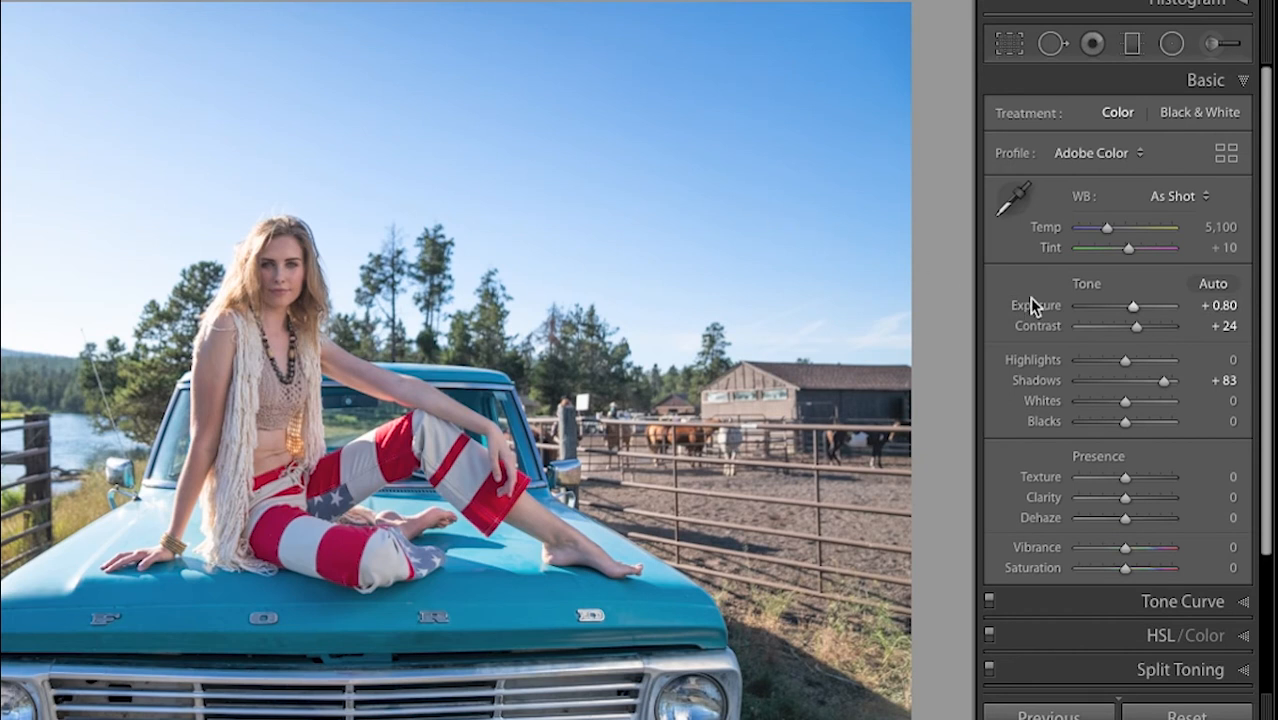
pyautogui.moveTo(1266, 345); pyautogui.dragTo(1268, 455)
# - Enable Remove Chromatic Aberration and Sony FE 24-70mm profile corrections, then collapse Lens Corrections
pyautogui.click(1210, 566)
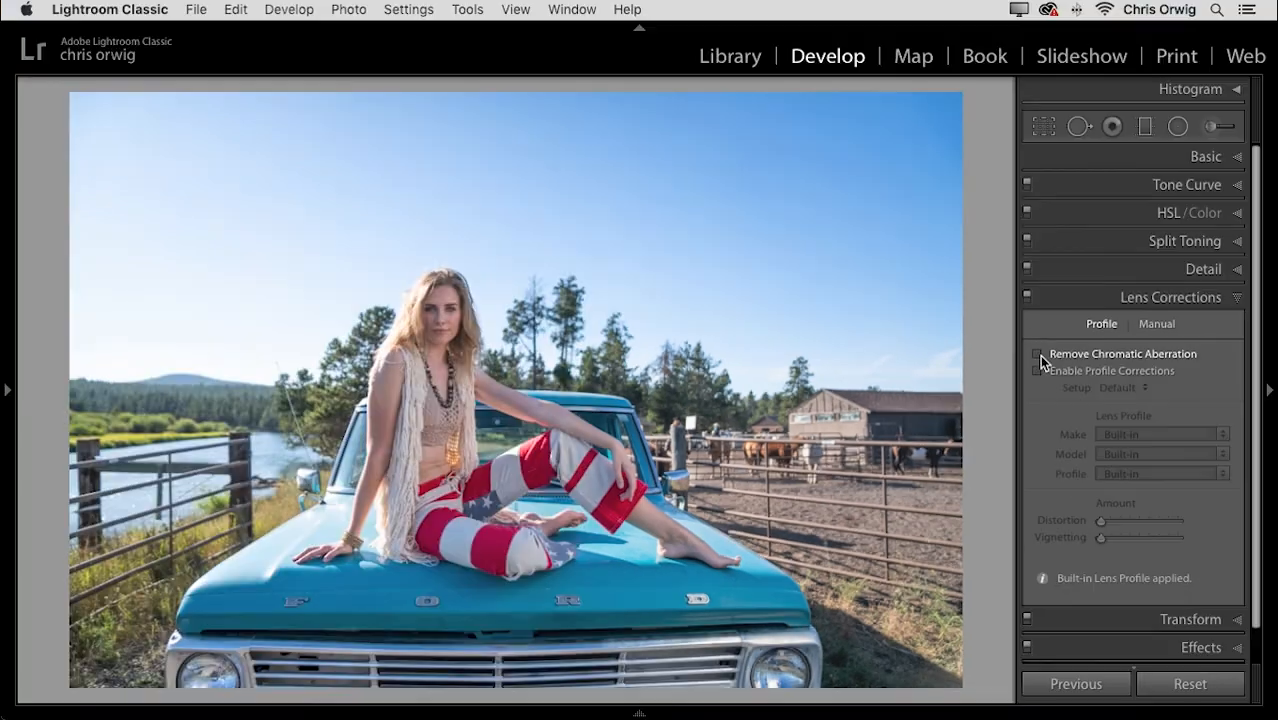
pyautogui.click(1001, 318)
pyautogui.click(1039, 370)
pyautogui.click(1037, 370)
pyautogui.click(1037, 370)
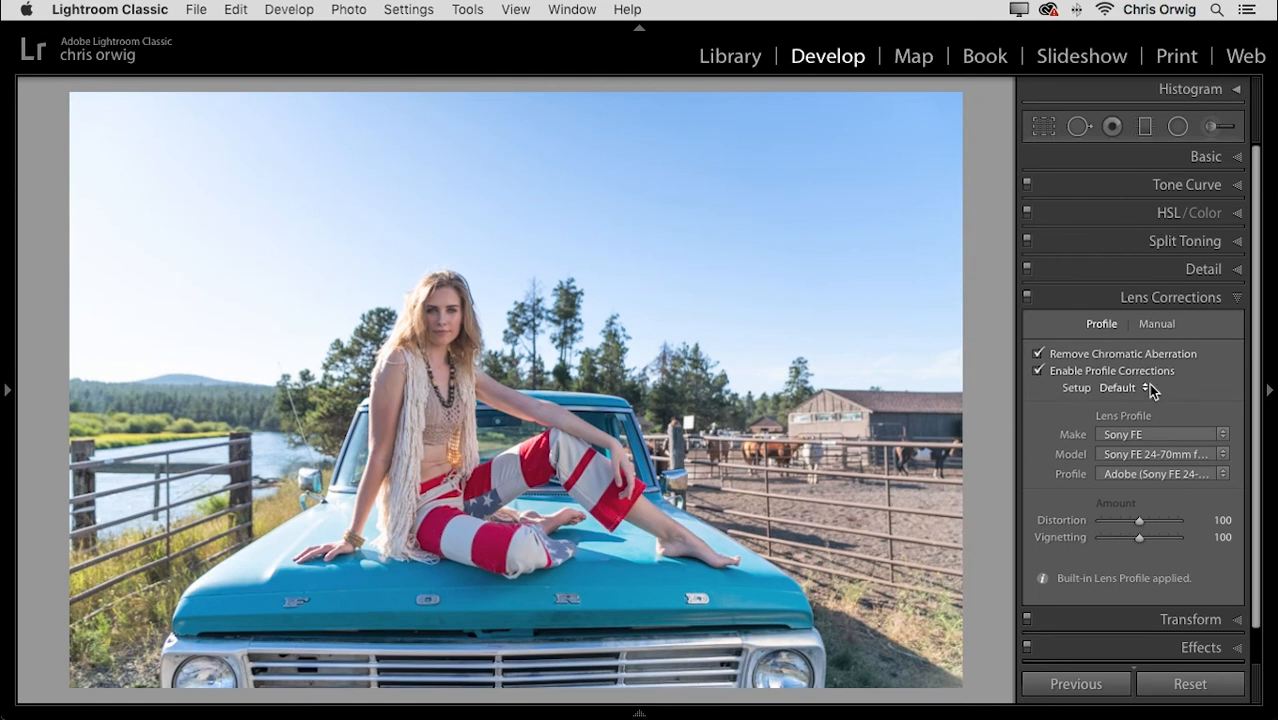
pyautogui.click(1193, 297)
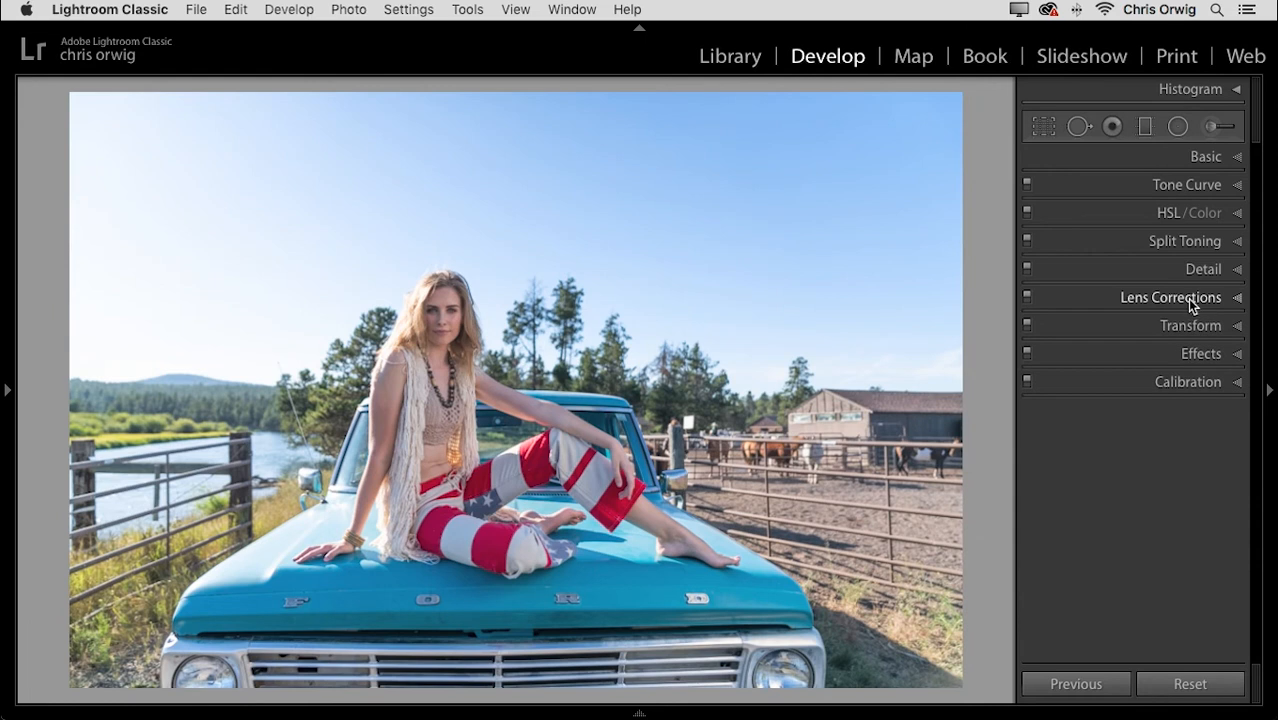
# - In the Basic panel, set Exposure +0.70, Clarity −5, Vibrance +12 and Temp 5,387
pyautogui.click(1208, 158)
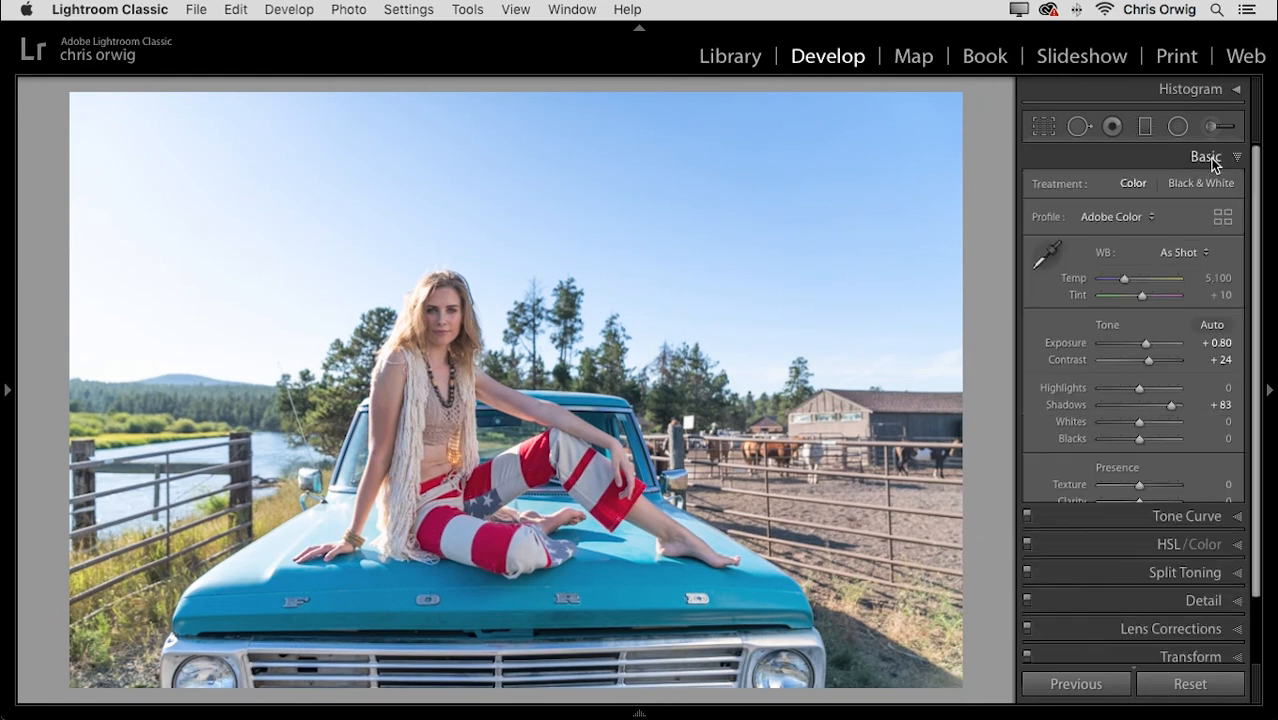
pyautogui.click(1142, 342)
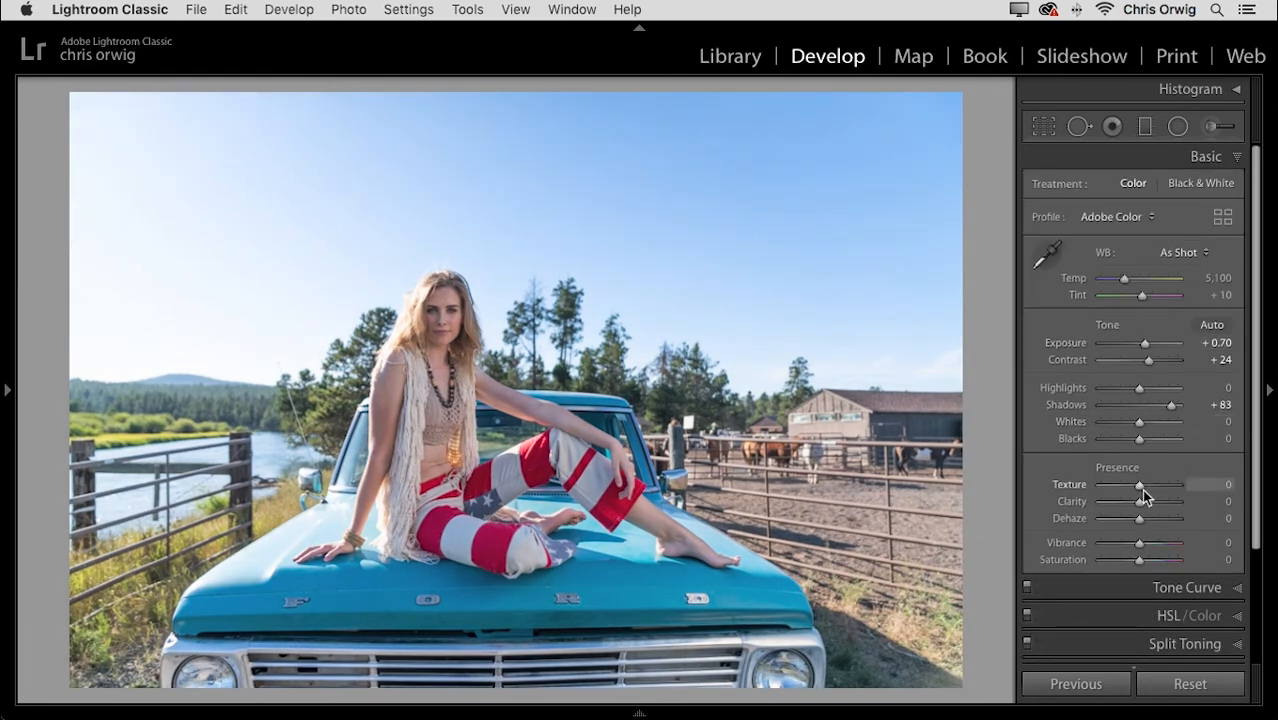
pyautogui.moveTo(1140, 508); pyautogui.dragTo(1145, 548)
pyautogui.moveTo(1124, 279); pyautogui.dragTo(1122, 276)
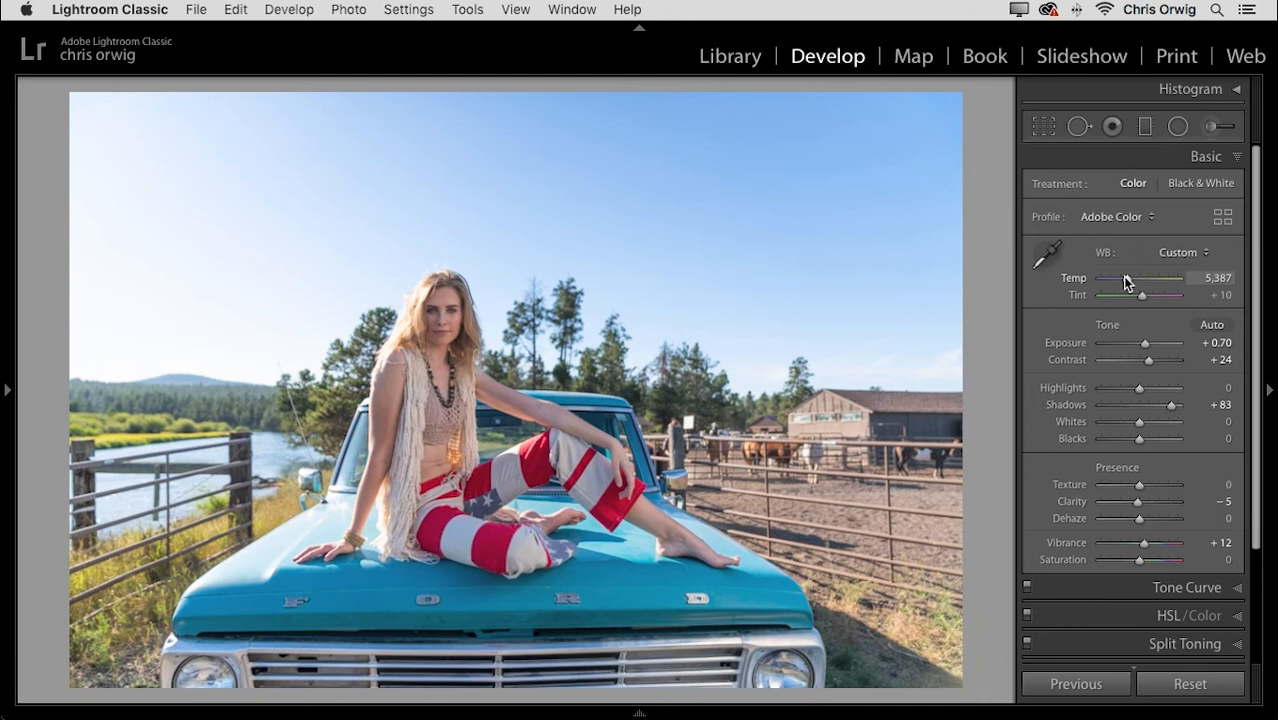
# - Create virtual copy _A7_6030.ARW Copy 3 from the filmstrip thumbnail, then hide the filmstrip
pyautogui.moveTo(679, 715)
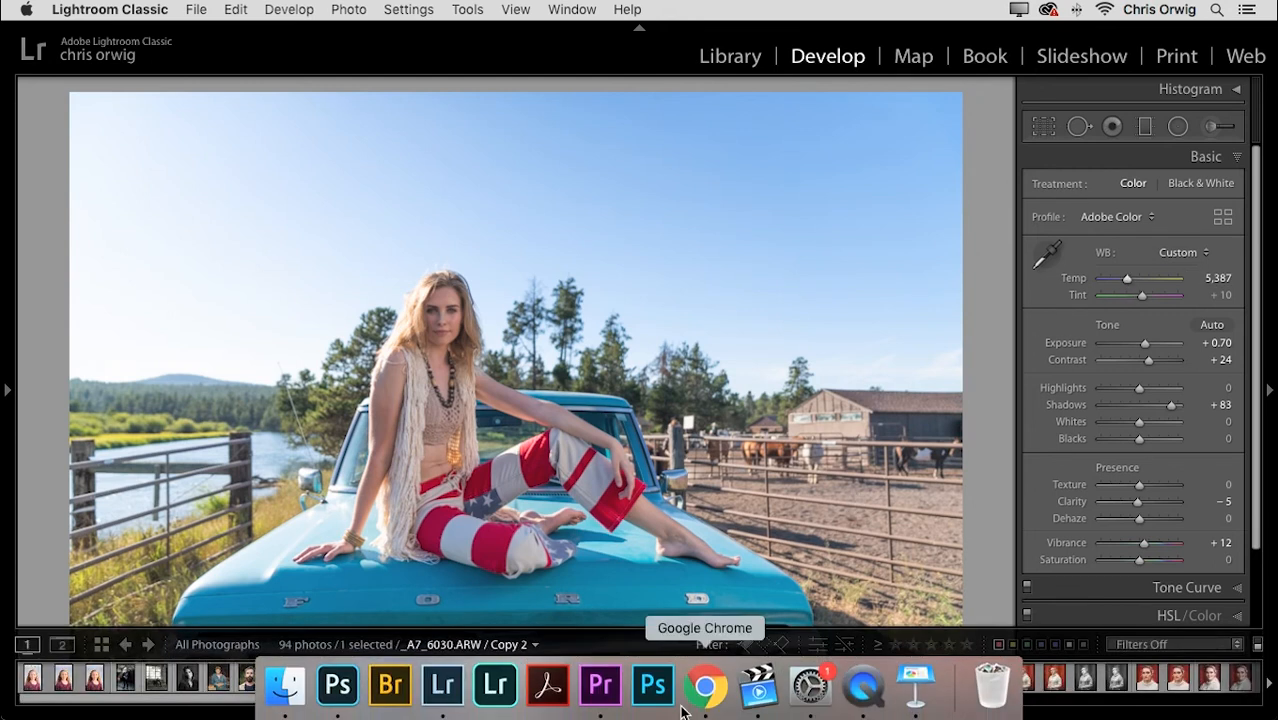
pyautogui.click(642, 712)
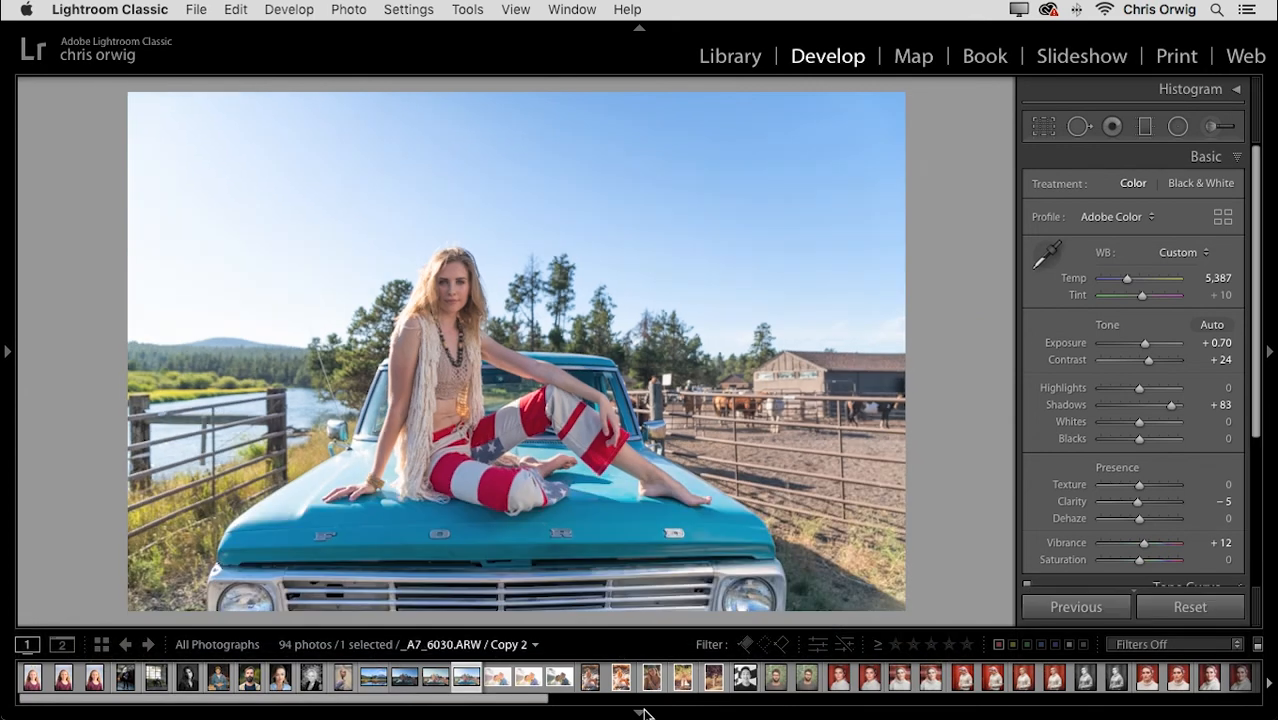
pyautogui.rightClick(463, 684)
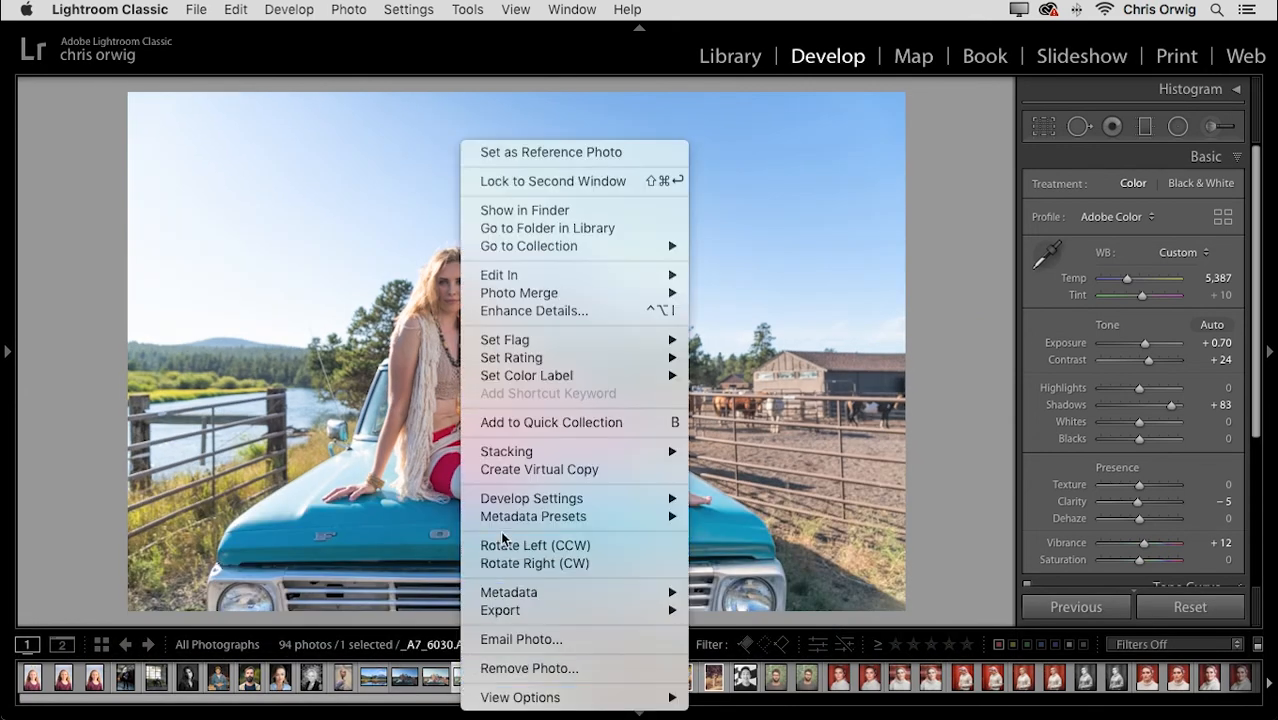
pyautogui.click(513, 466)
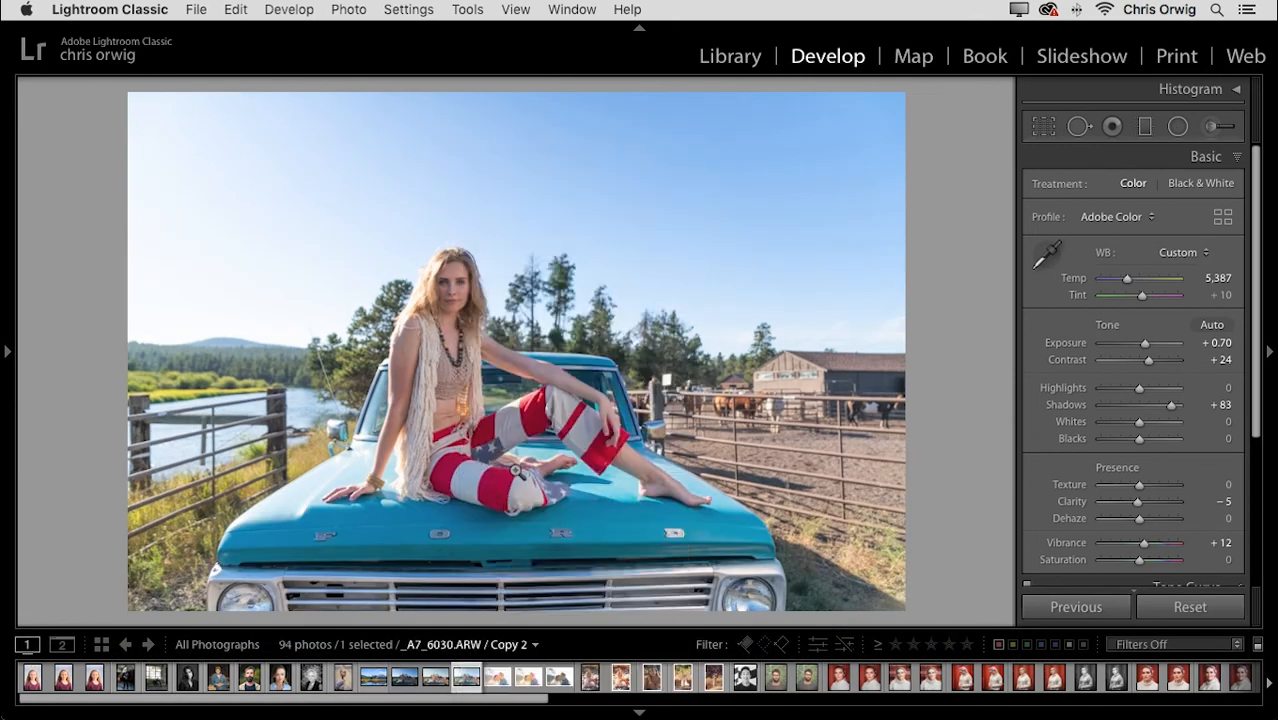
pyautogui.press('e')
pyautogui.press('d')
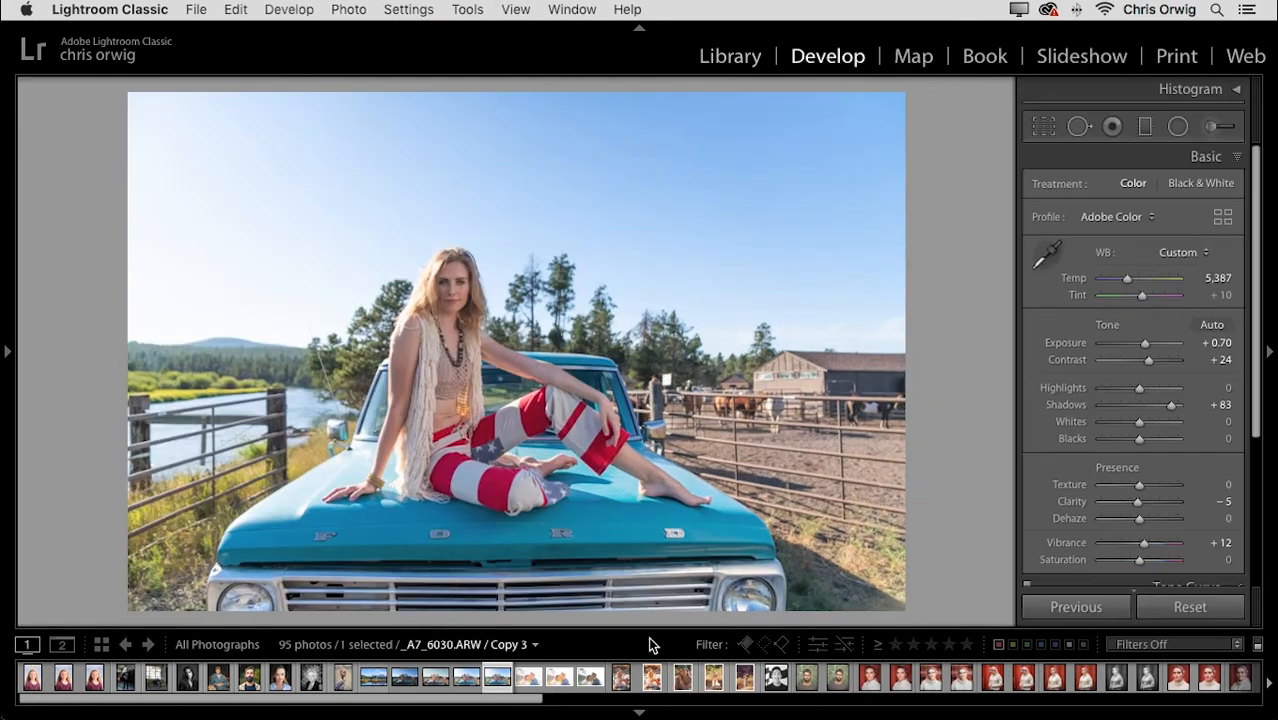
pyautogui.click(640, 712)
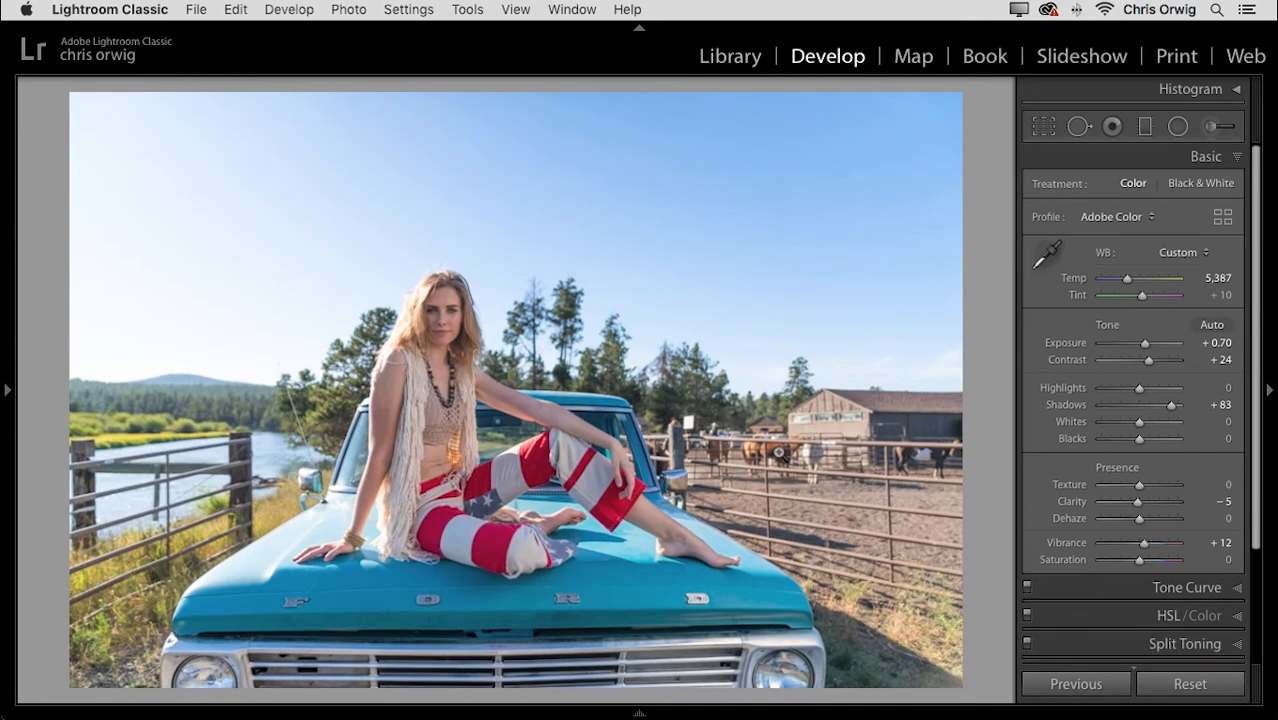
# - Preview the portrait in black and white, then reset Saturation to 0 for full colour
pyautogui.click(1098, 559)
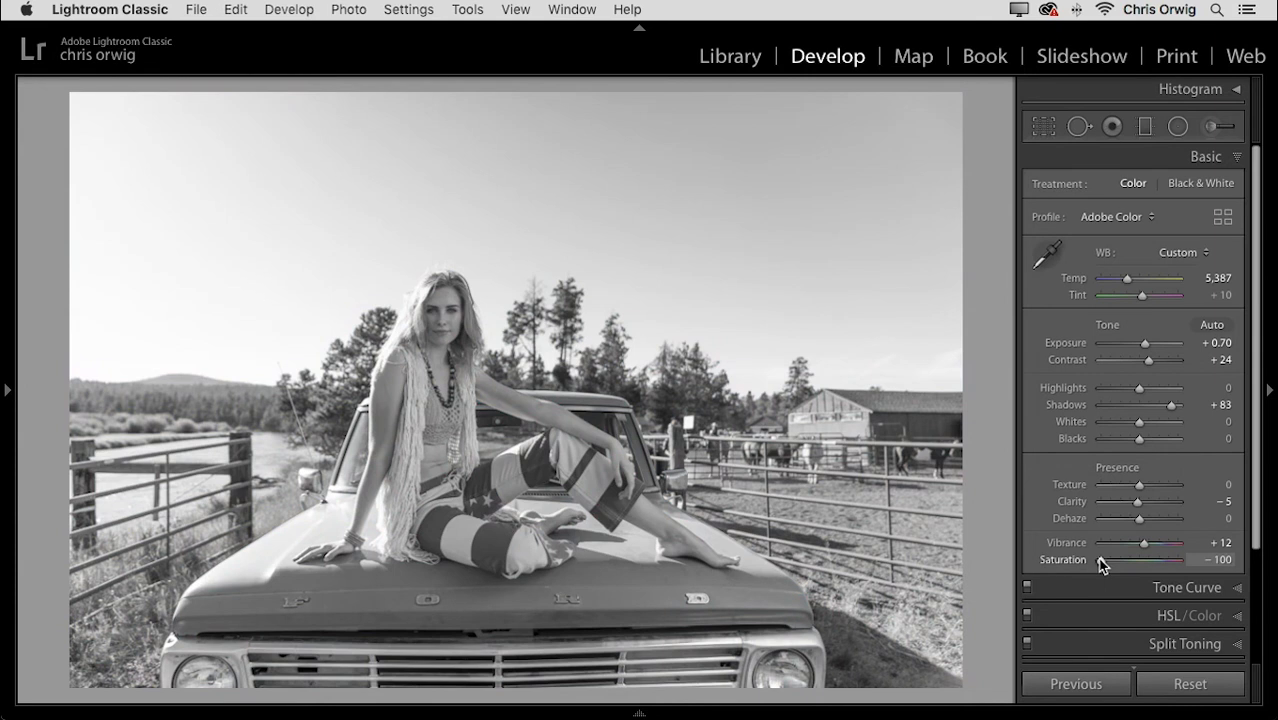
pyautogui.doubleClick(1099, 564)
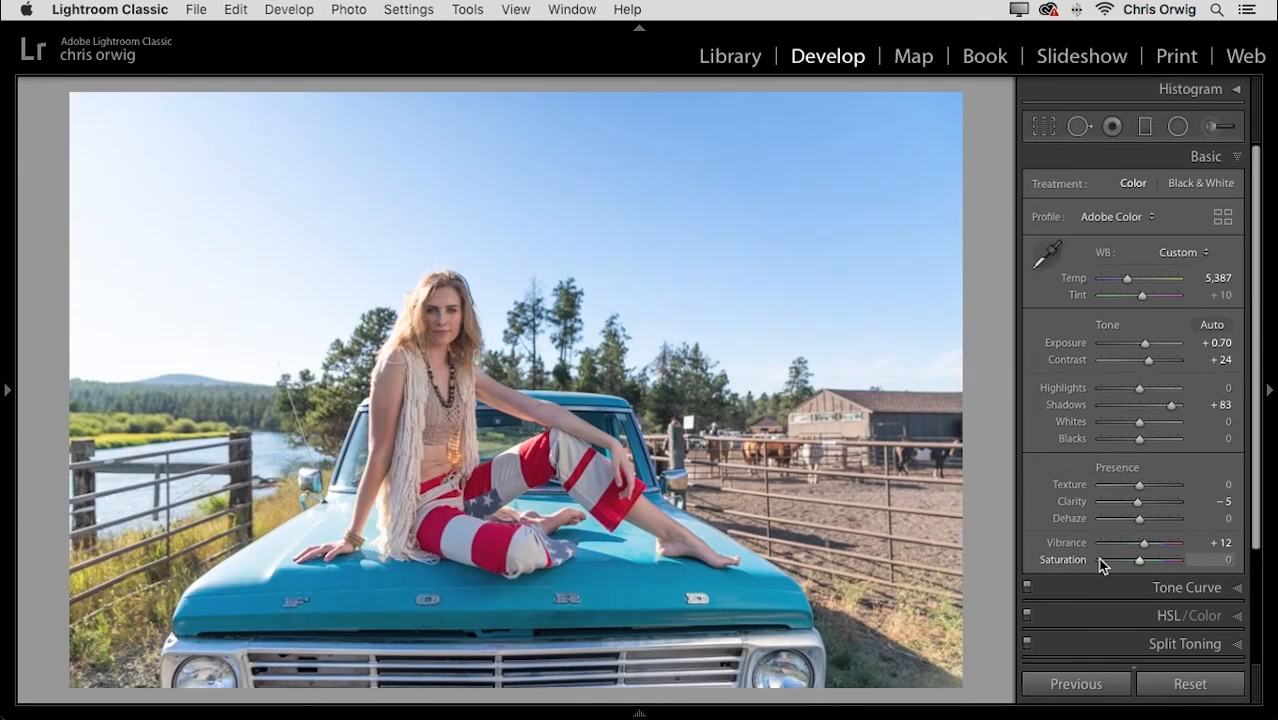
pyautogui.click(1100, 562)
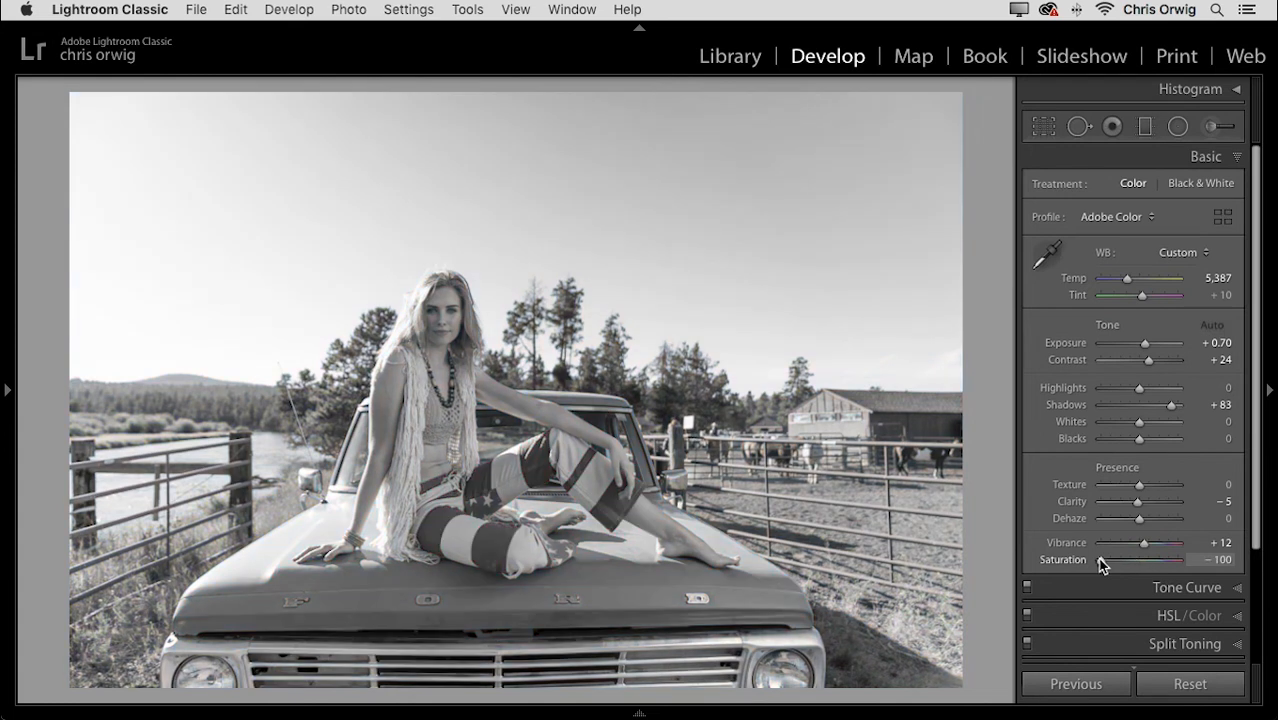
pyautogui.press('v')
pyautogui.press('v')
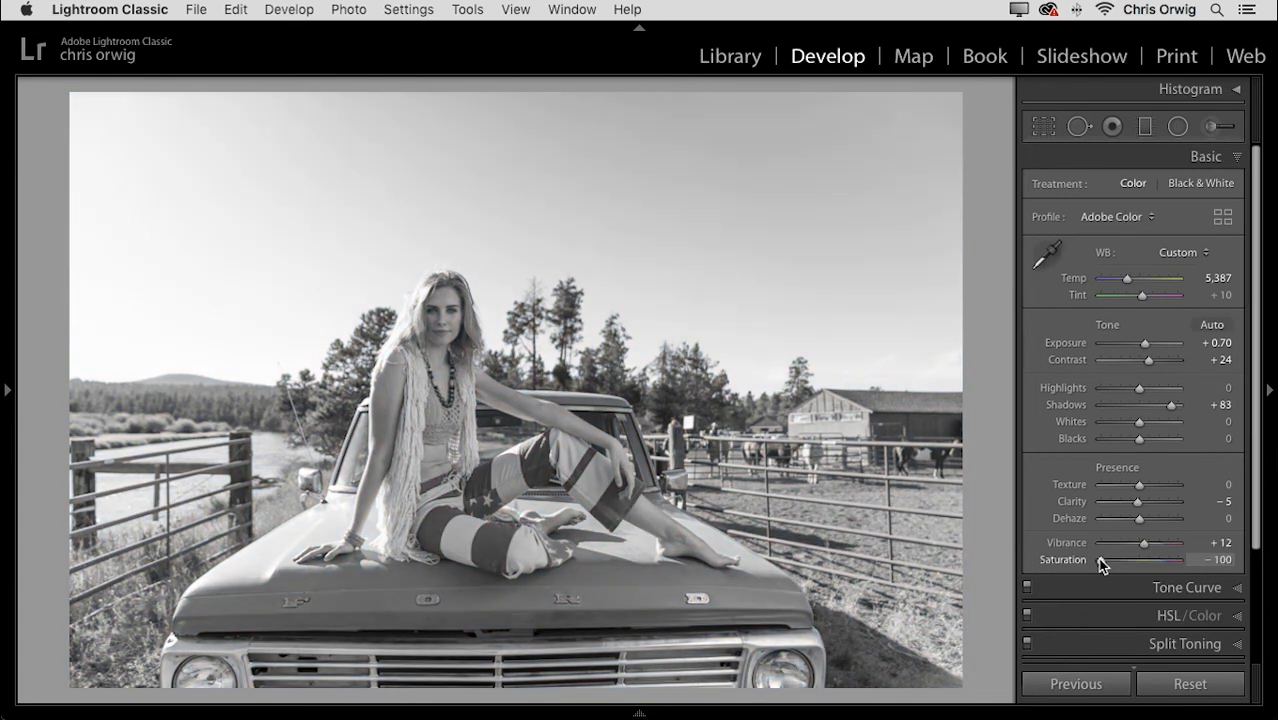
pyautogui.doubleClick(1099, 560)
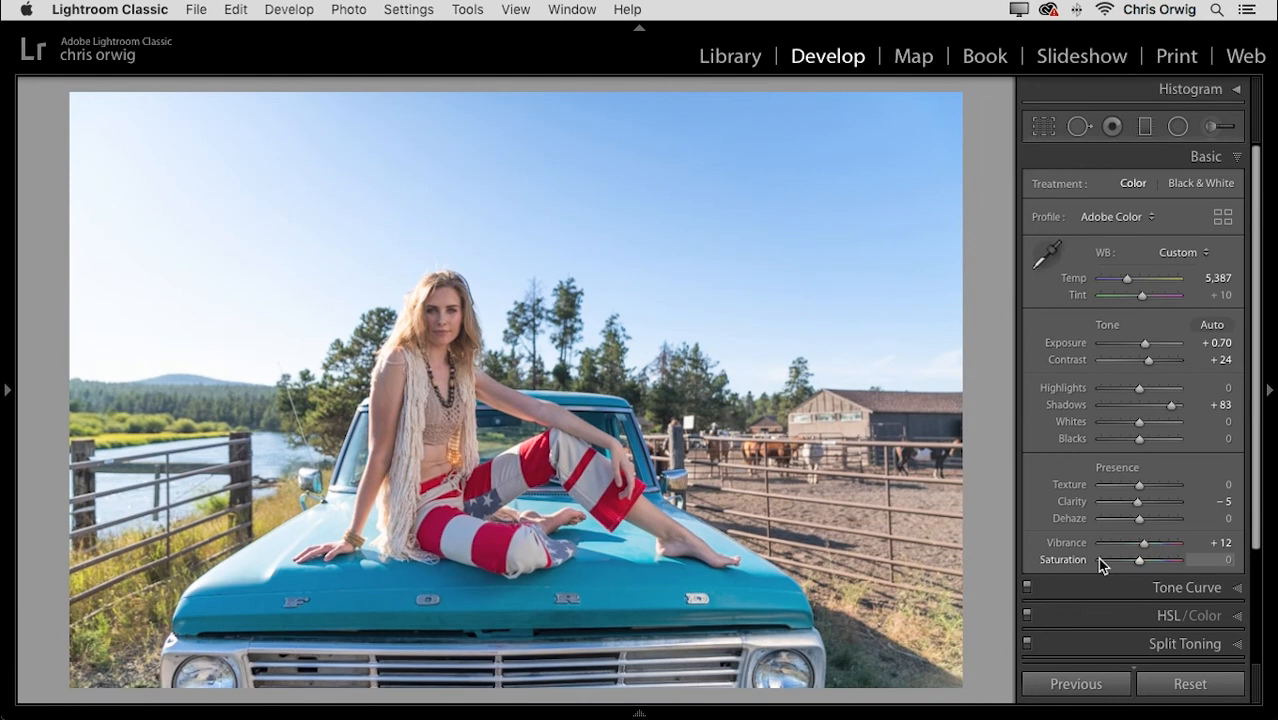
# - Expand the Tone Curve panel and show its channel list
pyautogui.scroll(-2, 1252, 476)
pyautogui.scroll(-2, 1252, 476)
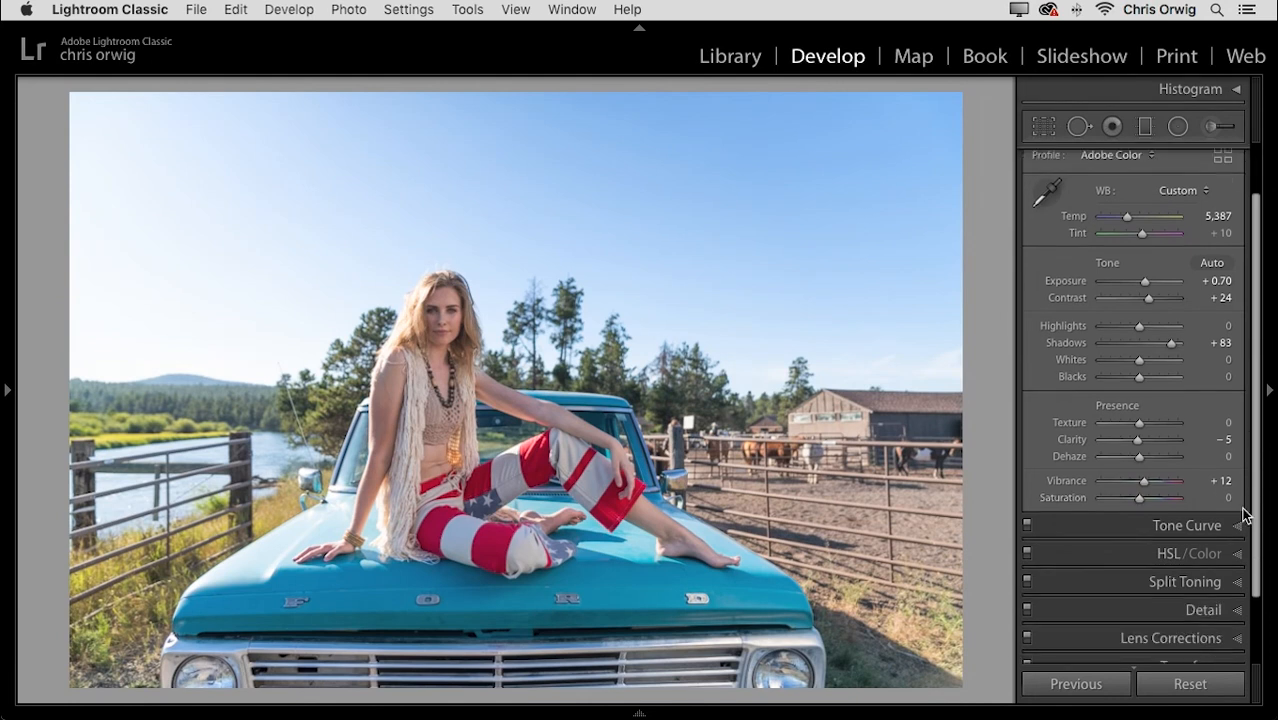
pyautogui.click(1198, 526)
pyautogui.click(1178, 443)
# - On the RGB channel, add midtone and shadow curve points and lift them to brighten
pyautogui.click(1175, 403)
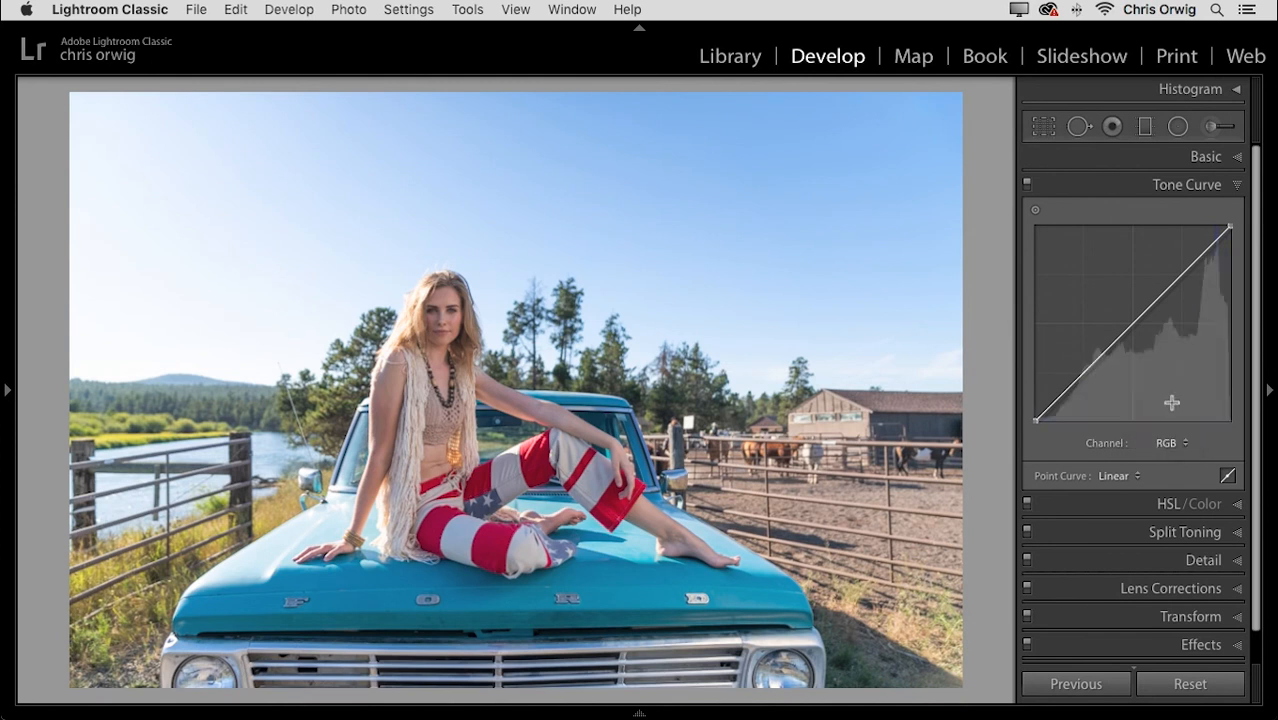
pyautogui.click(1158, 298)
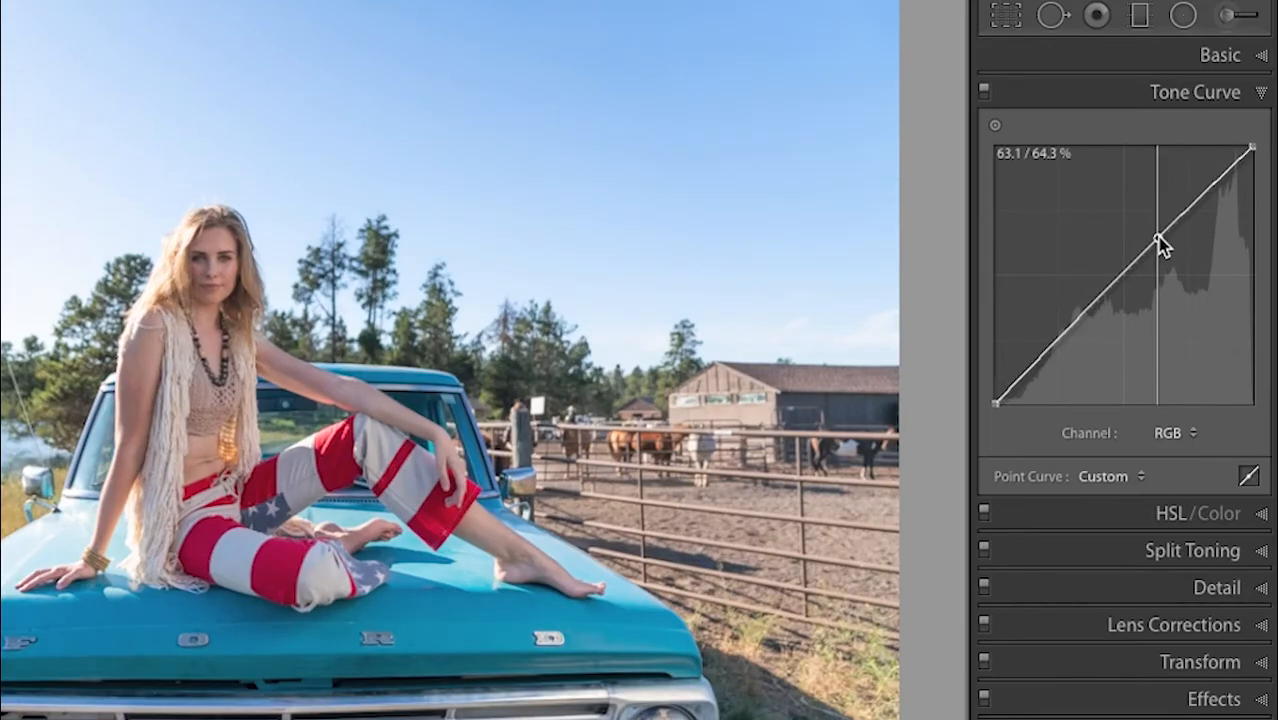
pyautogui.moveTo(1160, 245); pyautogui.dragTo(1158, 229)
pyautogui.moveTo(997, 403)
pyautogui.mouseDown()
pyautogui.moveTo(993, 389)
pyautogui.moveTo(983, 402)
pyautogui.mouseUp()
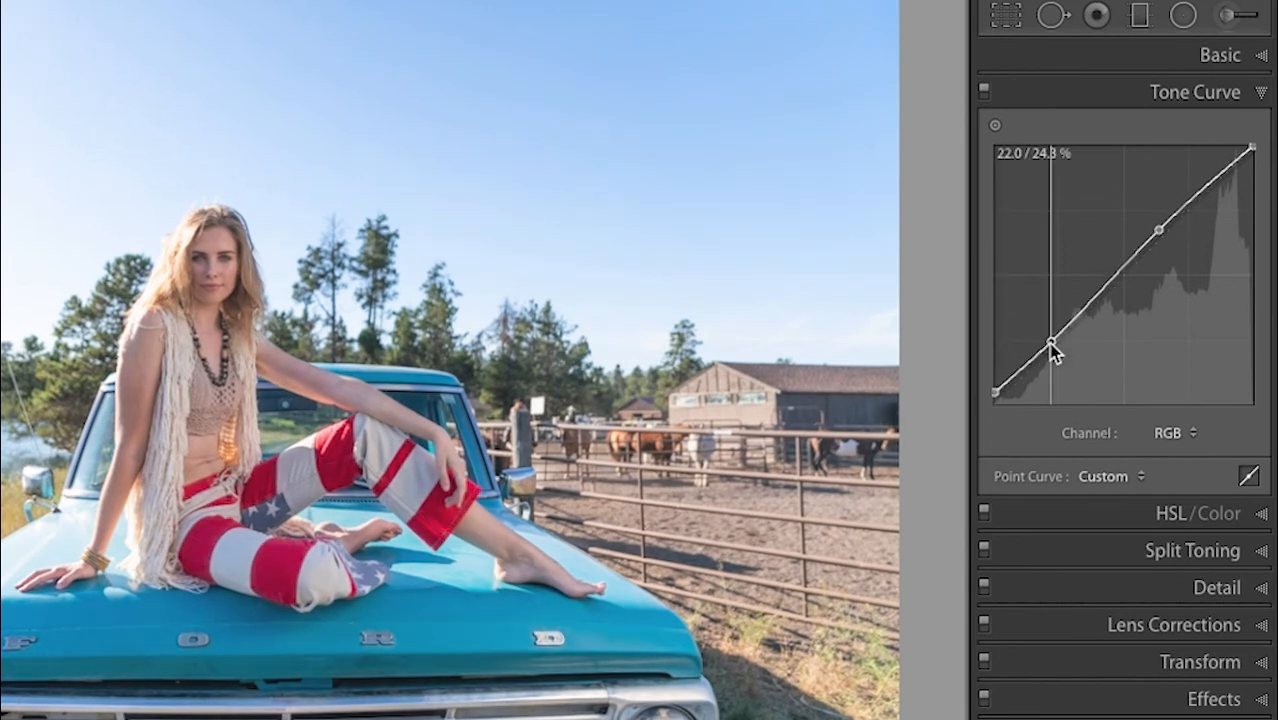
pyautogui.click(1050, 343)
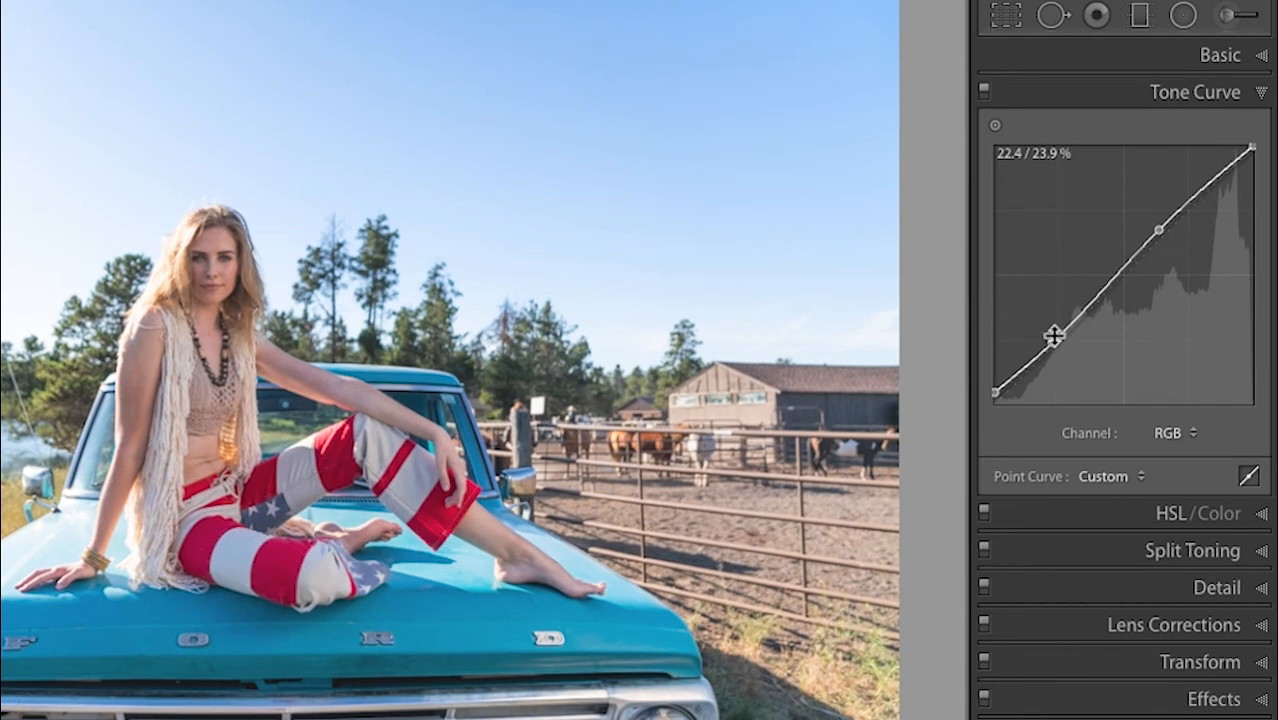
pyautogui.click(1180, 436)
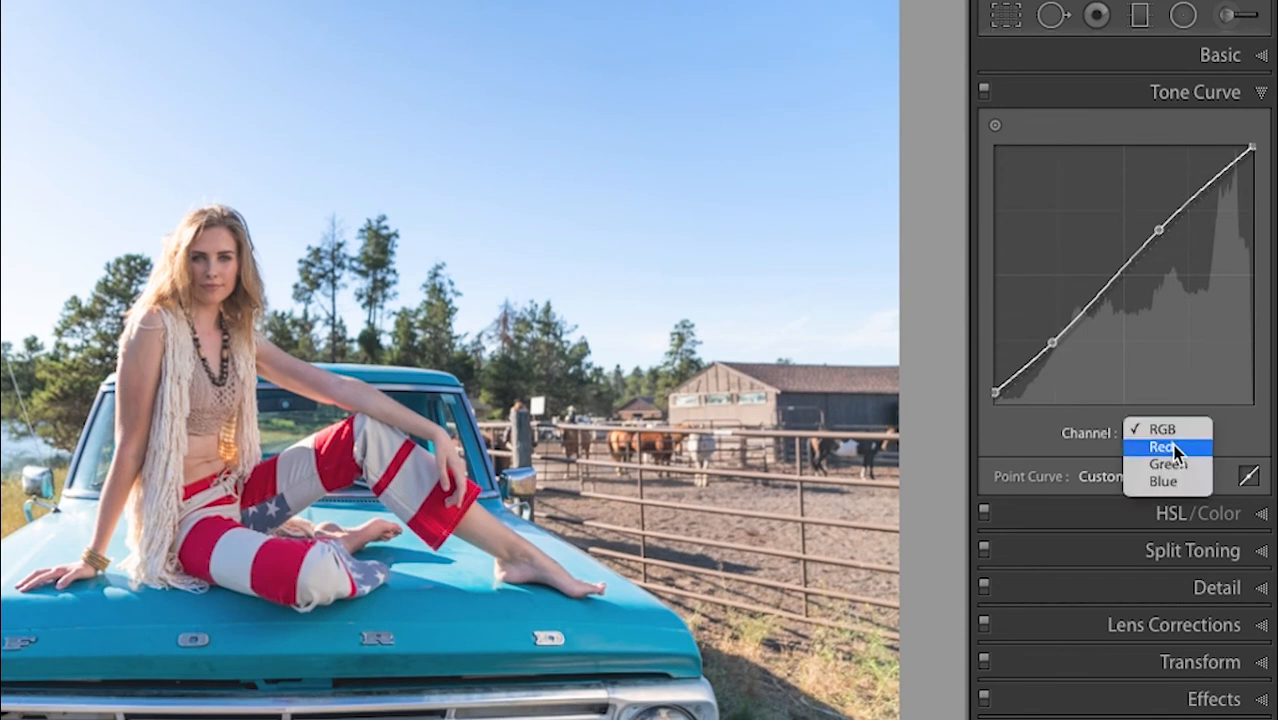
# - On the Red curve, pull the shadows slightly down and lift the upper midtones
pyautogui.click(1176, 447)
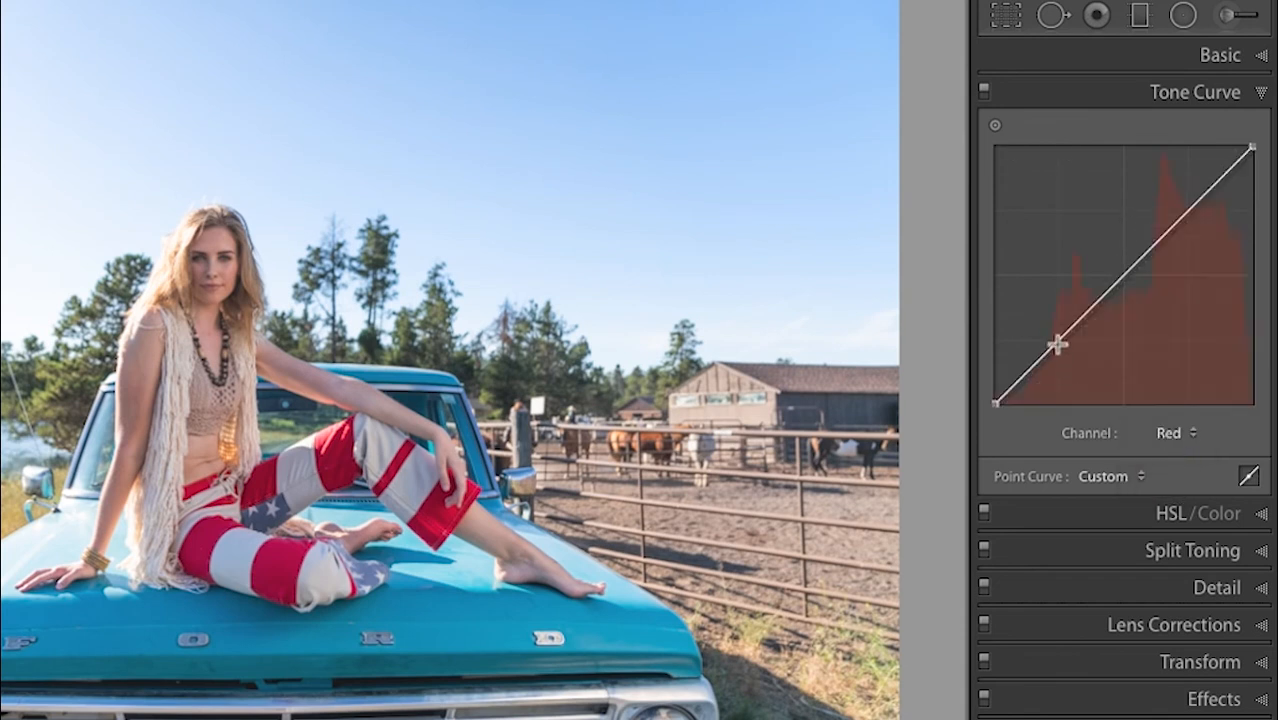
pyautogui.moveTo(1057, 343); pyautogui.dragTo(1059, 351)
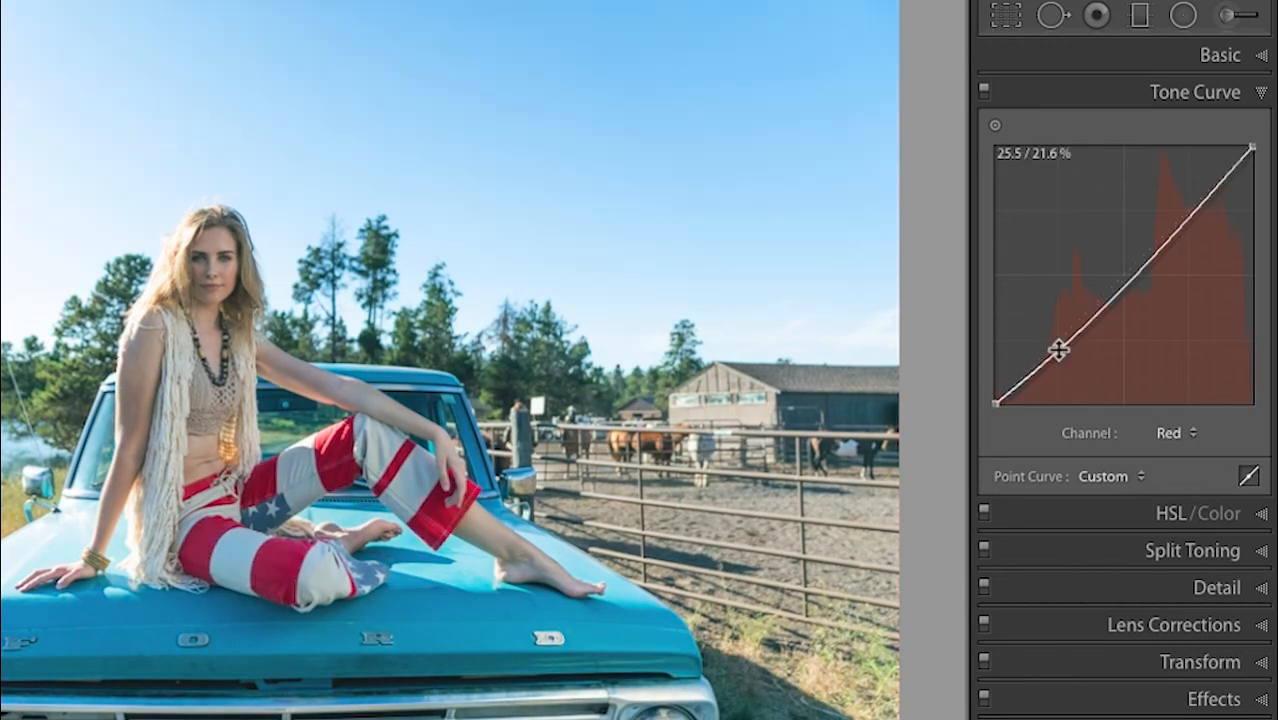
pyautogui.moveTo(1158, 250); pyautogui.dragTo(1154, 243)
pyautogui.moveTo(1059, 355)
pyautogui.mouseDown()
pyautogui.moveTo(1051, 335)
pyautogui.moveTo(1053, 356)
pyautogui.mouseUp()
# - On the Green curve, add a highlight point and lift the shadows slightly
pyautogui.click(1187, 430)
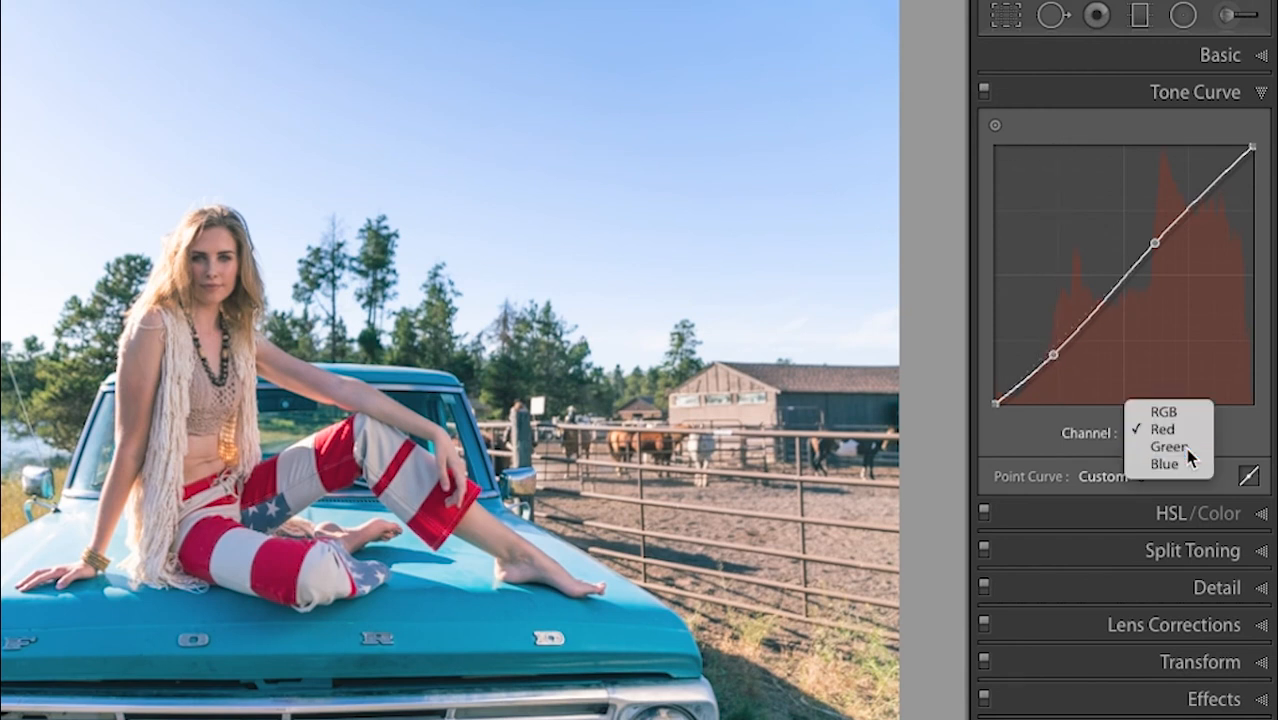
pyautogui.click(1185, 448)
pyautogui.moveTo(1050, 352); pyautogui.dragTo(1050, 351)
pyautogui.moveTo(1170, 229)
pyautogui.mouseDown()
pyautogui.moveTo(1177, 246)
pyautogui.moveTo(1170, 221)
pyautogui.mouseUp()
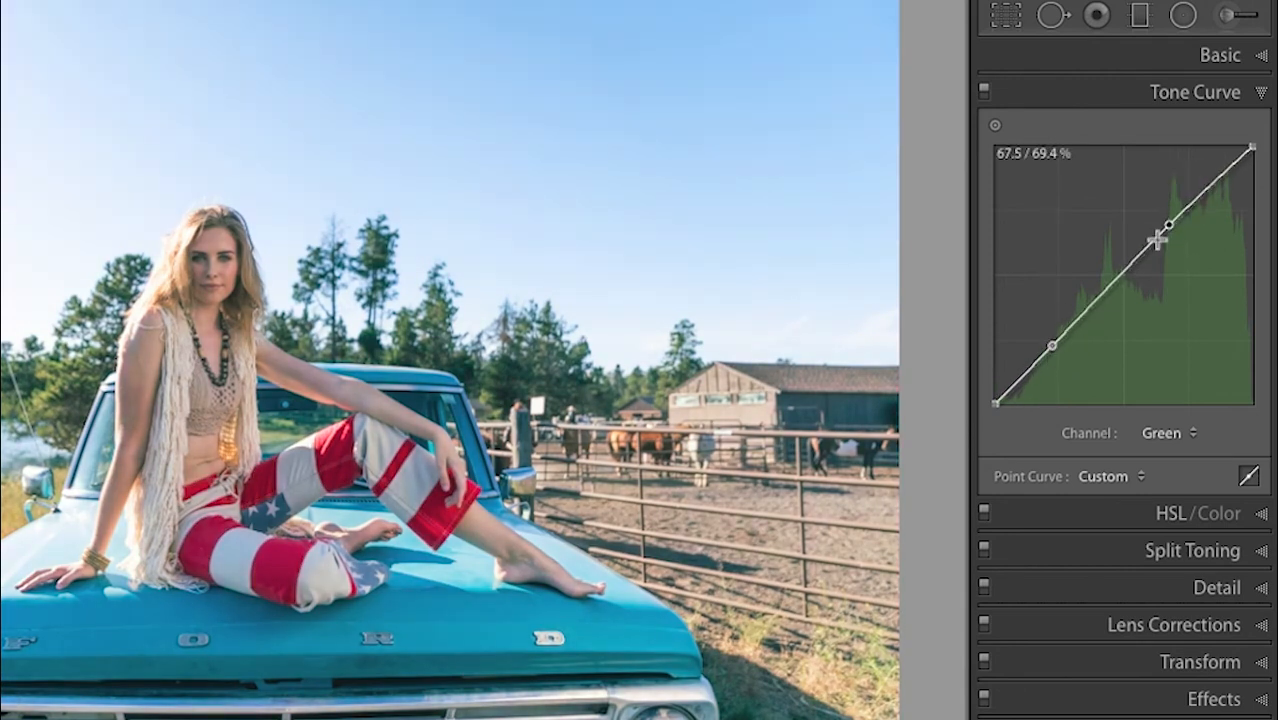
pyautogui.moveTo(1054, 343); pyautogui.dragTo(1053, 341)
# - On the Blue curve, pull the shadows and midtones down to warm the portrait
pyautogui.click(1178, 435)
pyautogui.click(1170, 448)
pyautogui.moveTo(1055, 345)
pyautogui.mouseDown()
pyautogui.moveTo(1067, 352)
pyautogui.moveTo(1044, 314)
pyautogui.moveTo(1050, 355)
pyautogui.mouseUp()
pyautogui.moveTo(1152, 257)
pyautogui.mouseDown()
pyautogui.moveTo(1144, 245)
pyautogui.moveTo(1161, 263)
pyautogui.moveTo(1153, 254)
pyautogui.mouseUp()
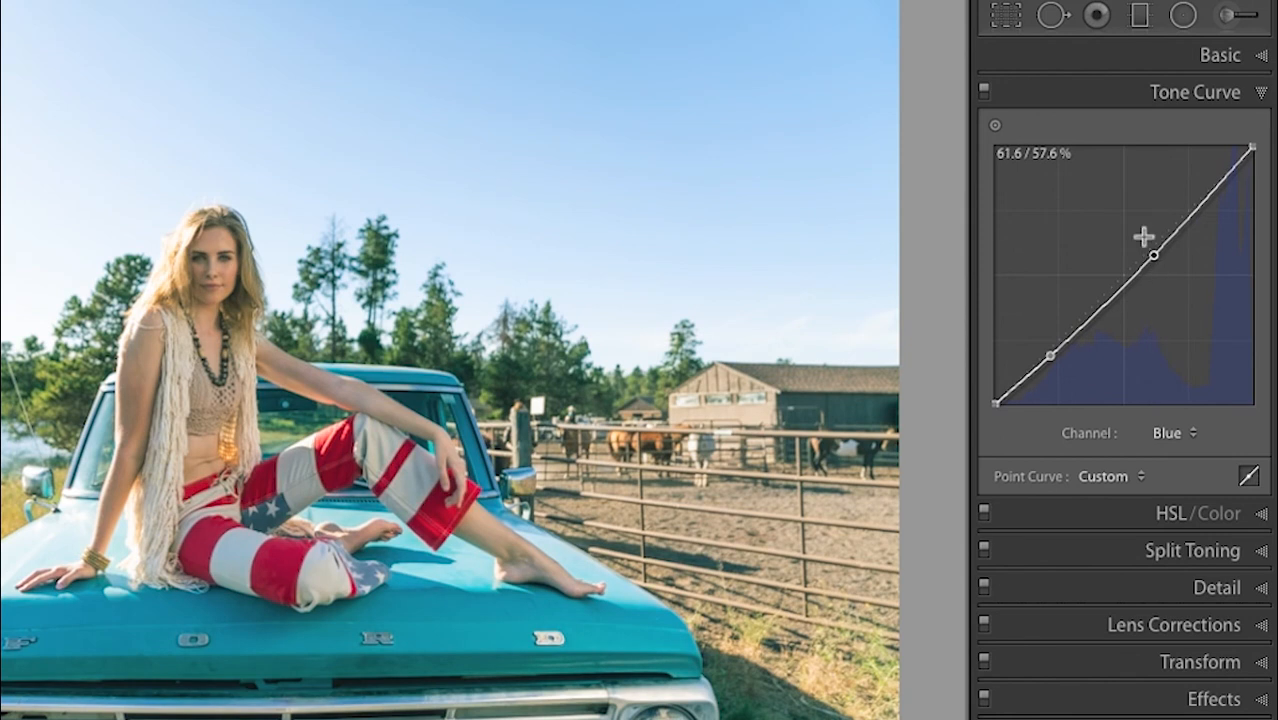
# - Compare the photo with and without the blue tone curve, leave it on, and show the HSL Hue sliders
pyautogui.click(984, 91)
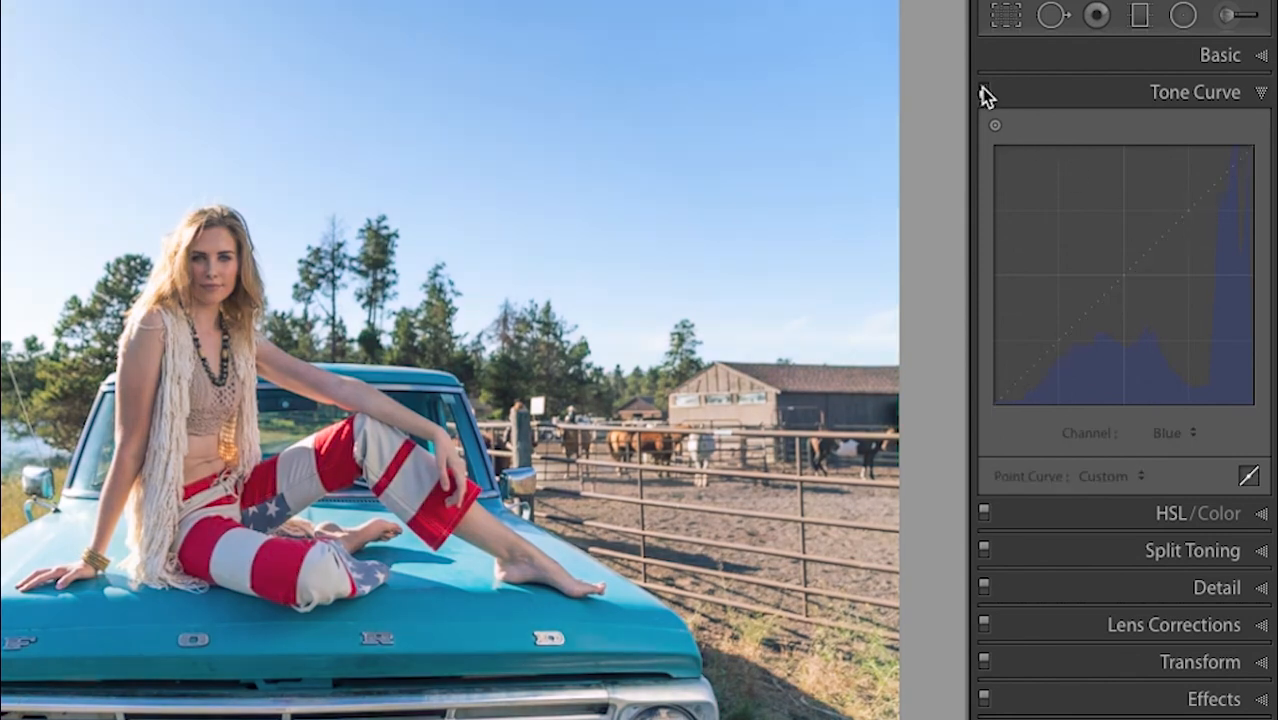
pyautogui.click(984, 92)
pyautogui.click(984, 92)
pyautogui.click(984, 92)
pyautogui.click(984, 92)
pyautogui.click(984, 92)
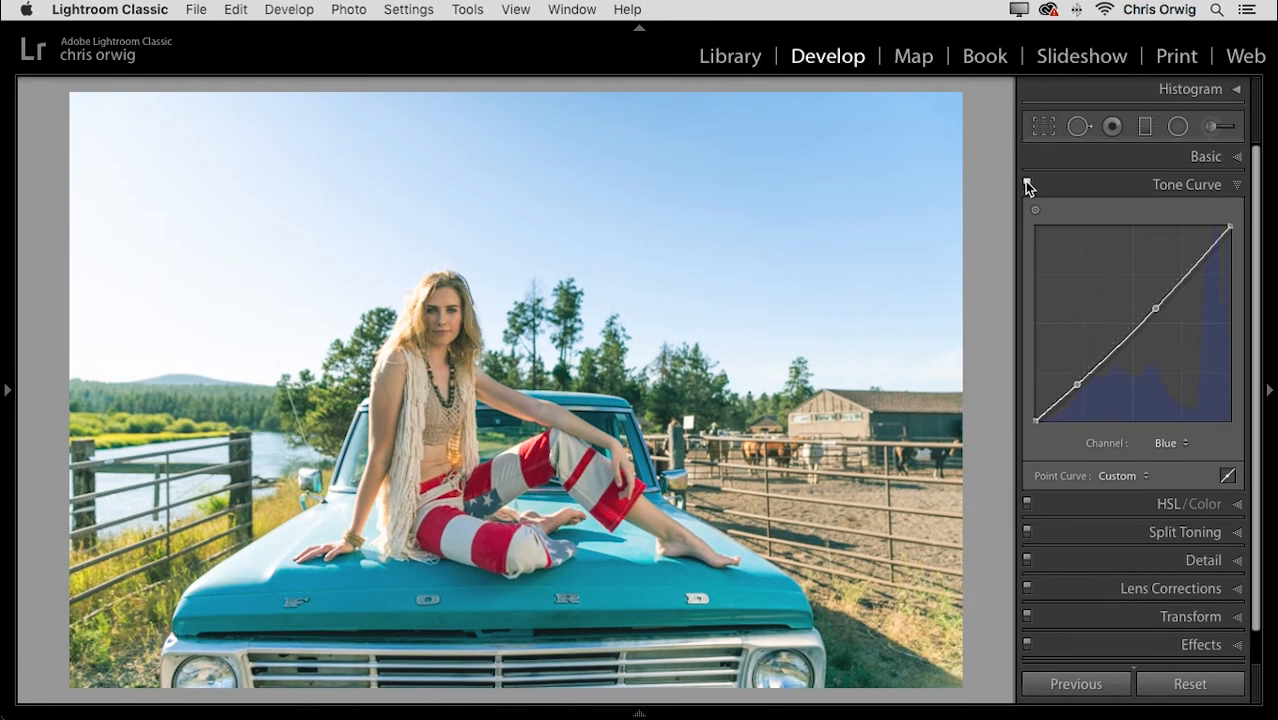
pyautogui.click(1201, 185)
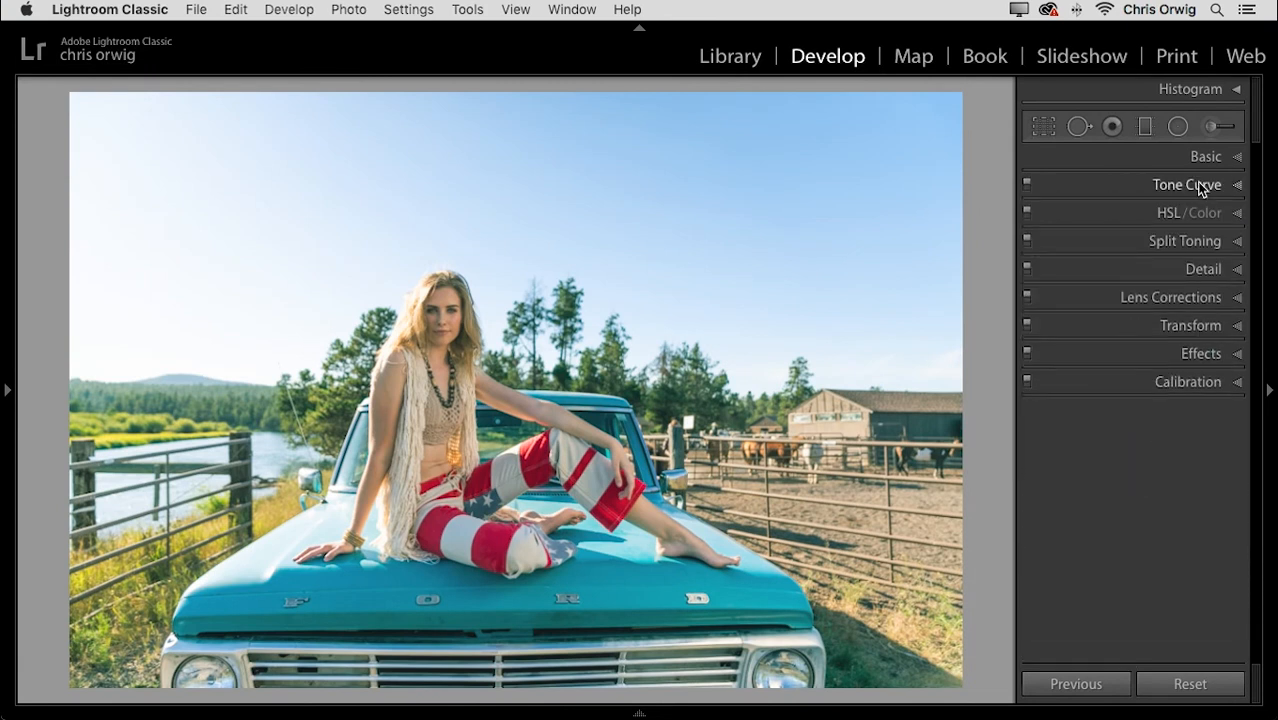
pyautogui.click(1164, 213)
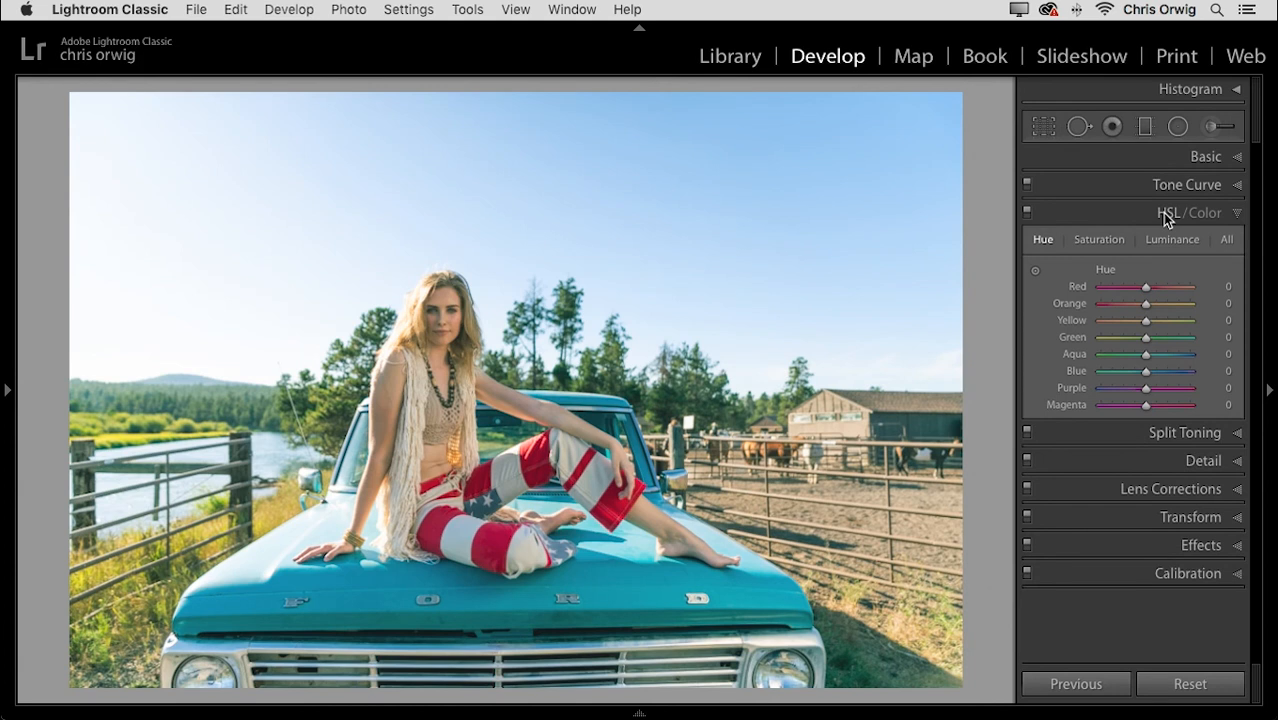
# - Try Blue hue shifts toward cyan and purple, then reset Blue hue to 0
pyautogui.click(1097, 240)
pyautogui.click(1177, 240)
pyautogui.click(1042, 240)
pyautogui.click(1121, 373)
pyautogui.moveTo(1121, 378); pyautogui.dragTo(1177, 372)
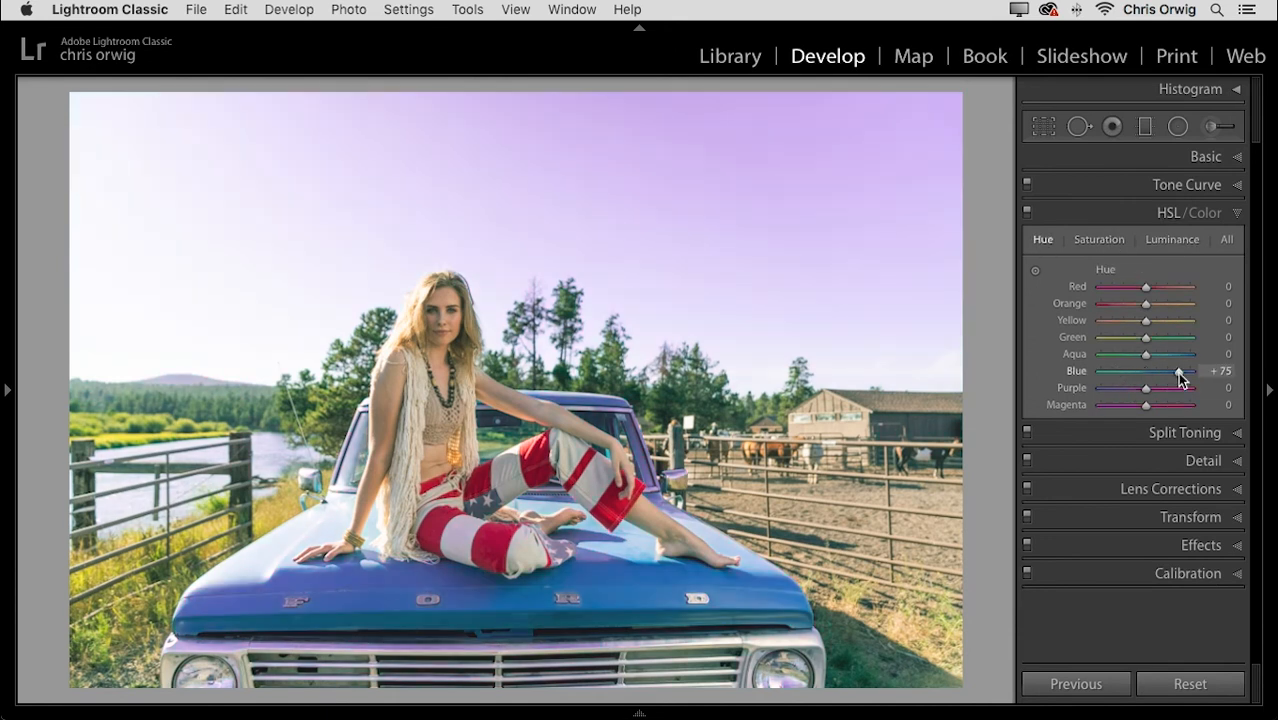
pyautogui.click(1110, 373)
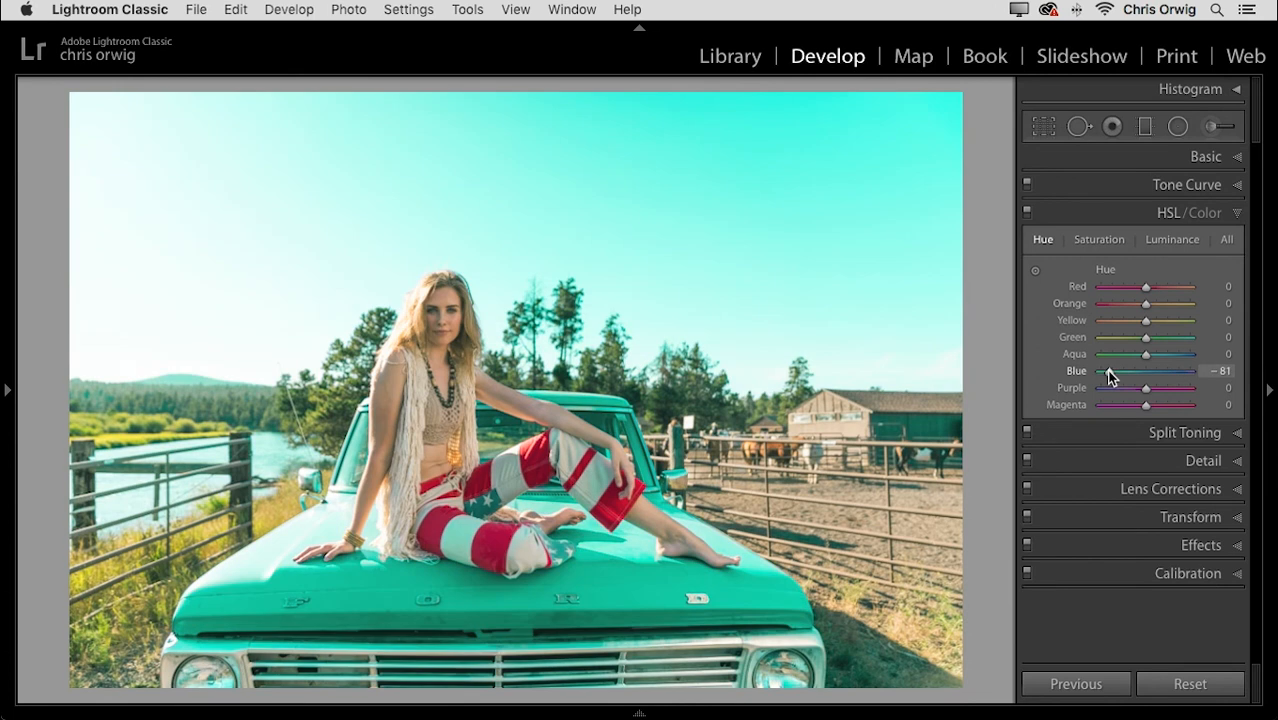
pyautogui.doubleClick(1108, 372)
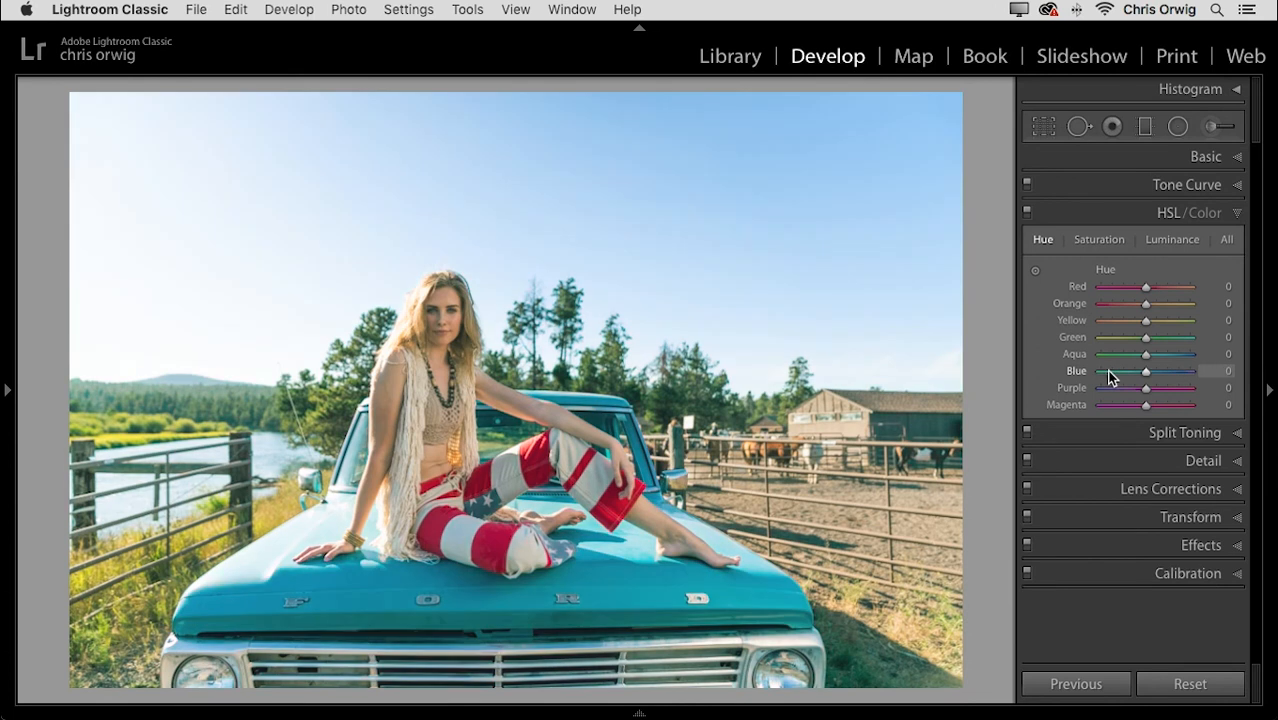
# - Drag the truck hood with the targeted hue tool, giving Blue hue −36 and Aqua hue −8
pyautogui.click(1035, 270)
pyautogui.moveTo(641, 585); pyautogui.dragTo(641, 653)
pyautogui.click(1099, 239)
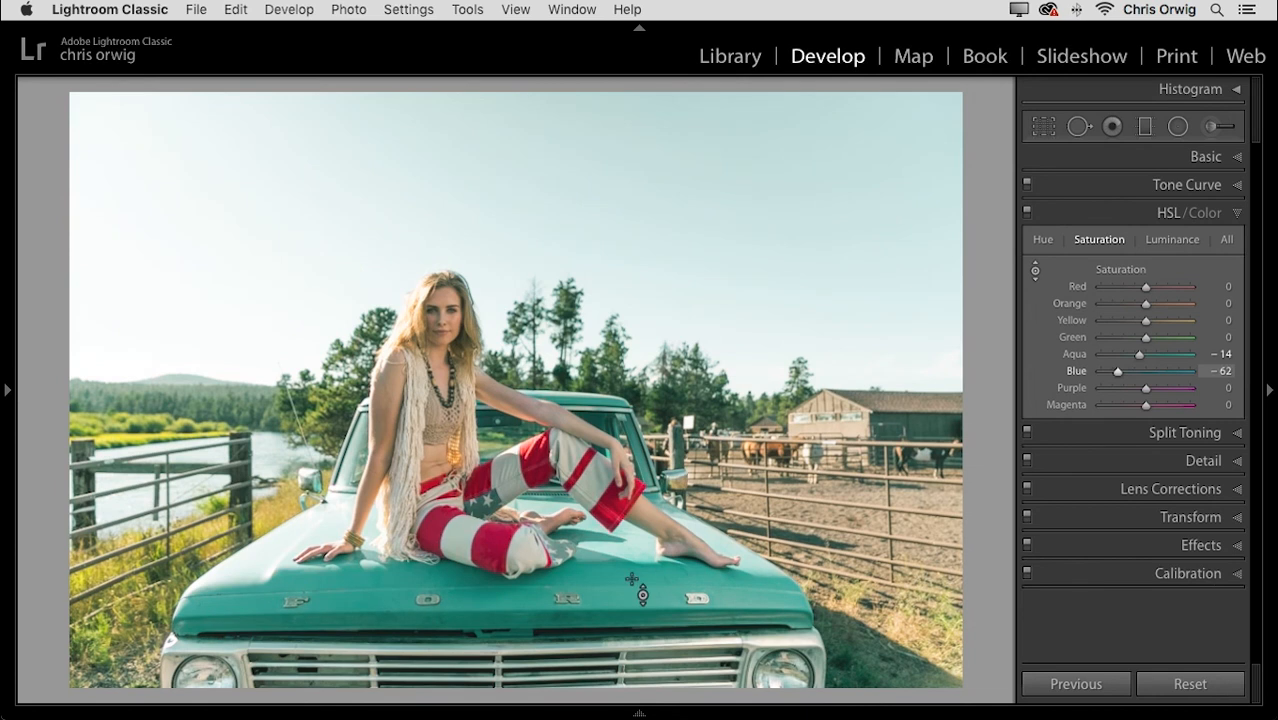
# - Raise HSL saturation: Yellow +26, Orange +20, Red +13
pyautogui.click(1156, 320)
pyautogui.click(1158, 303)
pyautogui.moveTo(1157, 304); pyautogui.dragTo(1155, 288)
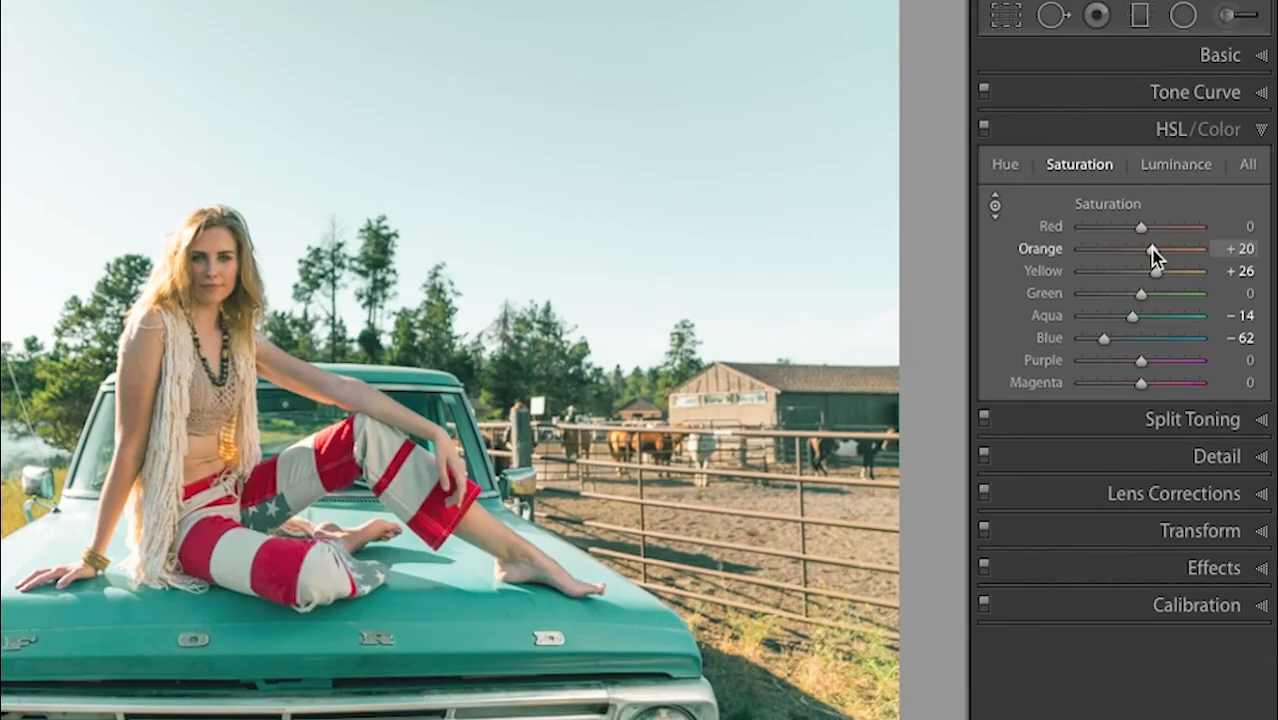
pyautogui.moveTo(1157, 237); pyautogui.dragTo(1155, 234)
# - Brighten luminance of Red to +38 and Orange to +27
pyautogui.click(1176, 165)
pyautogui.click(1155, 249)
pyautogui.moveTo(1155, 226); pyautogui.dragTo(1164, 231)
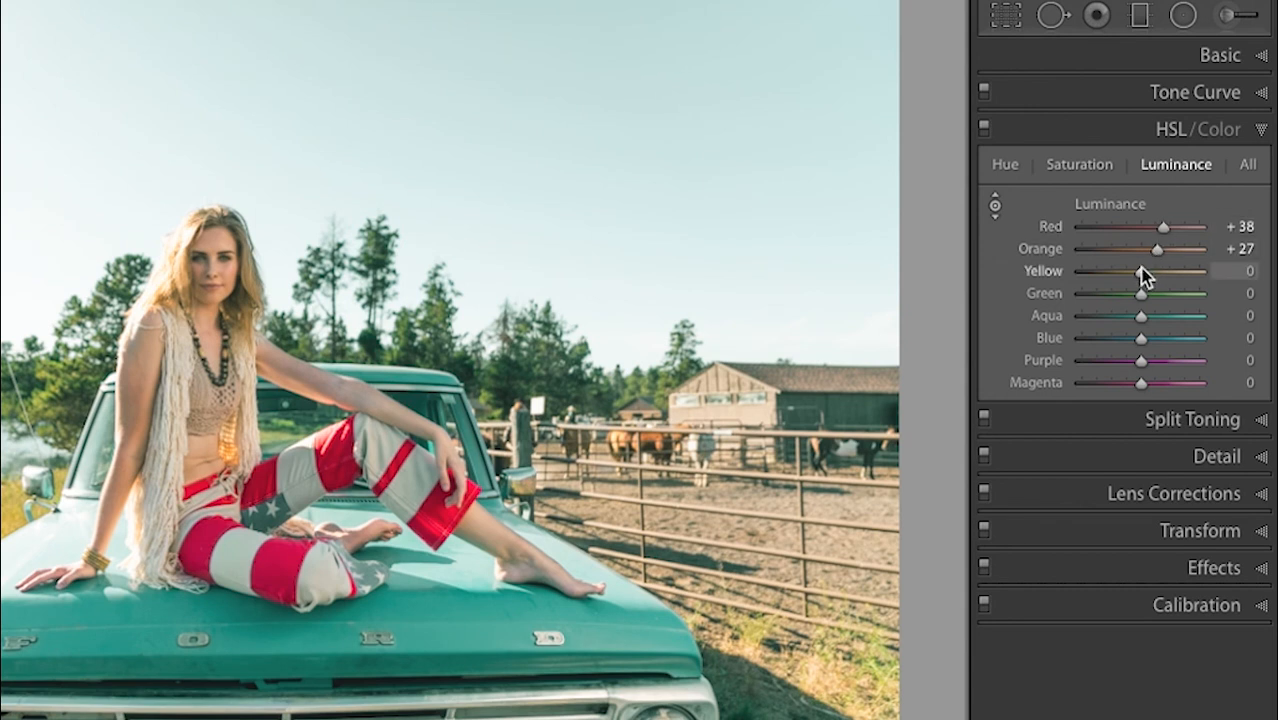
# - Ease Blue saturation back to −40 and review the Hue sliders
pyautogui.click(1065, 167)
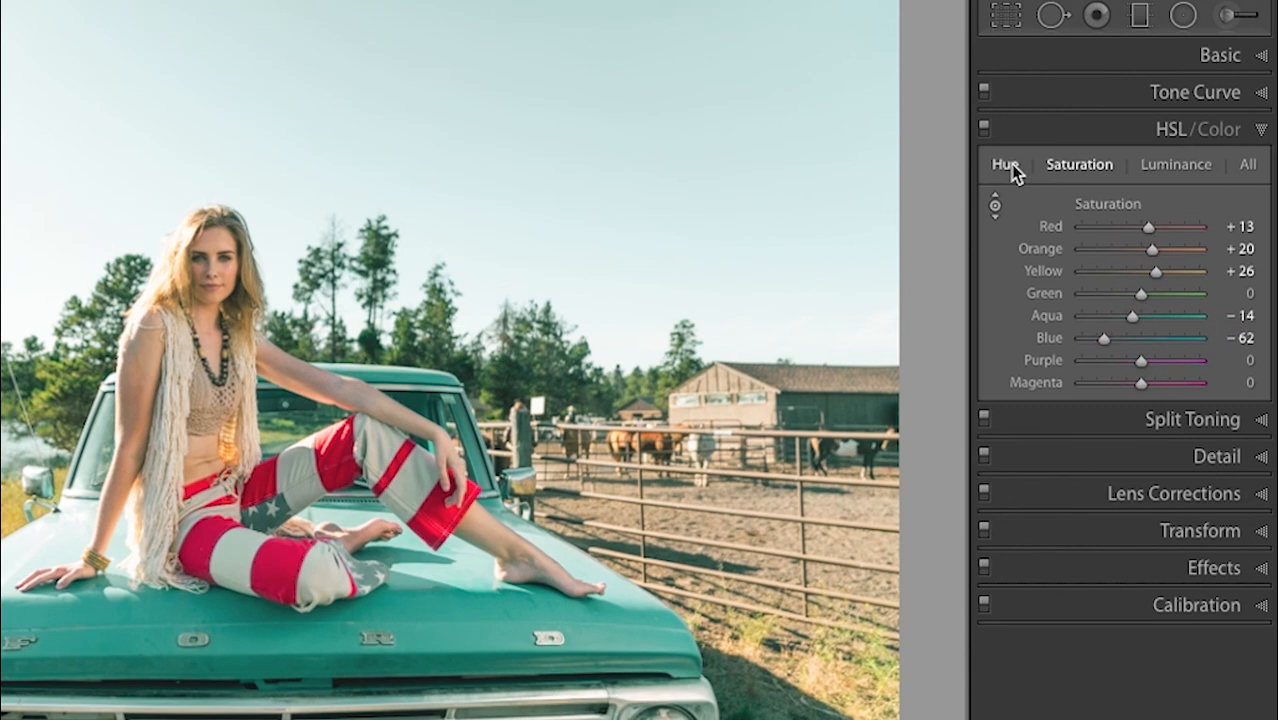
pyautogui.moveTo(1104, 338); pyautogui.dragTo(1131, 339)
pyautogui.click(1005, 165)
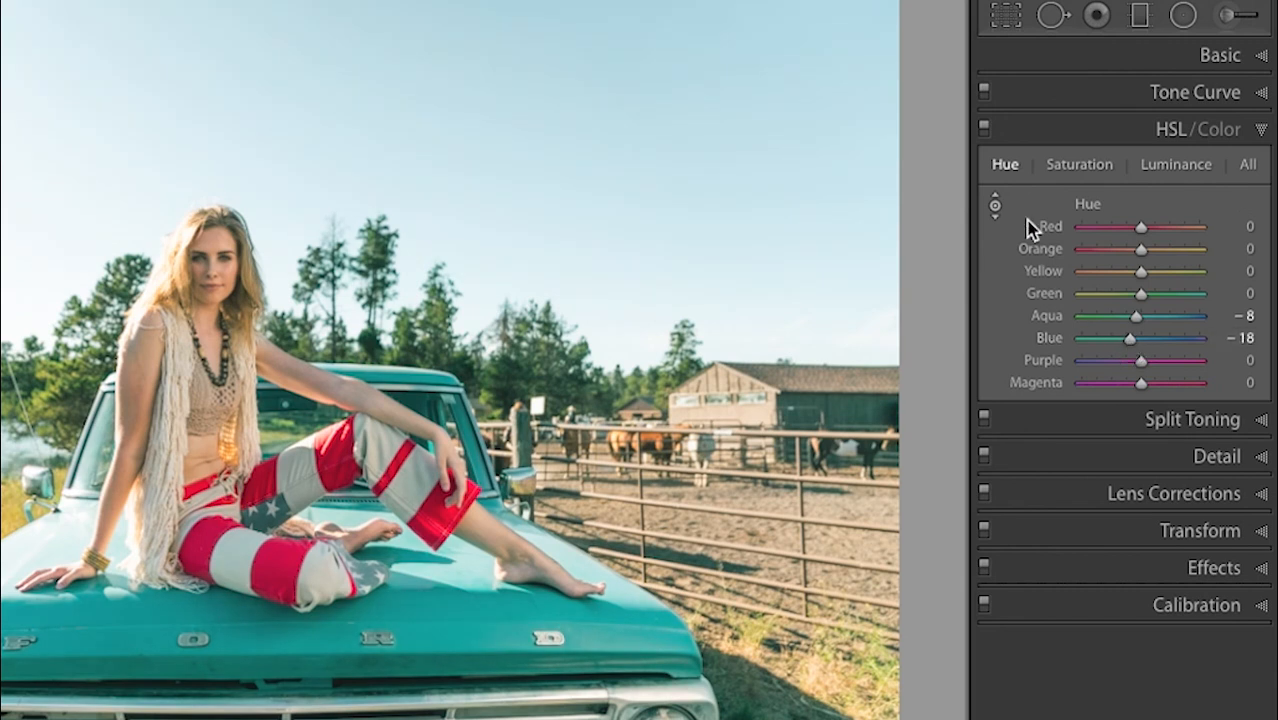
# - Compare fully desaturated and boosted reds, then set Red saturation to +39
pyautogui.click(1087, 166)
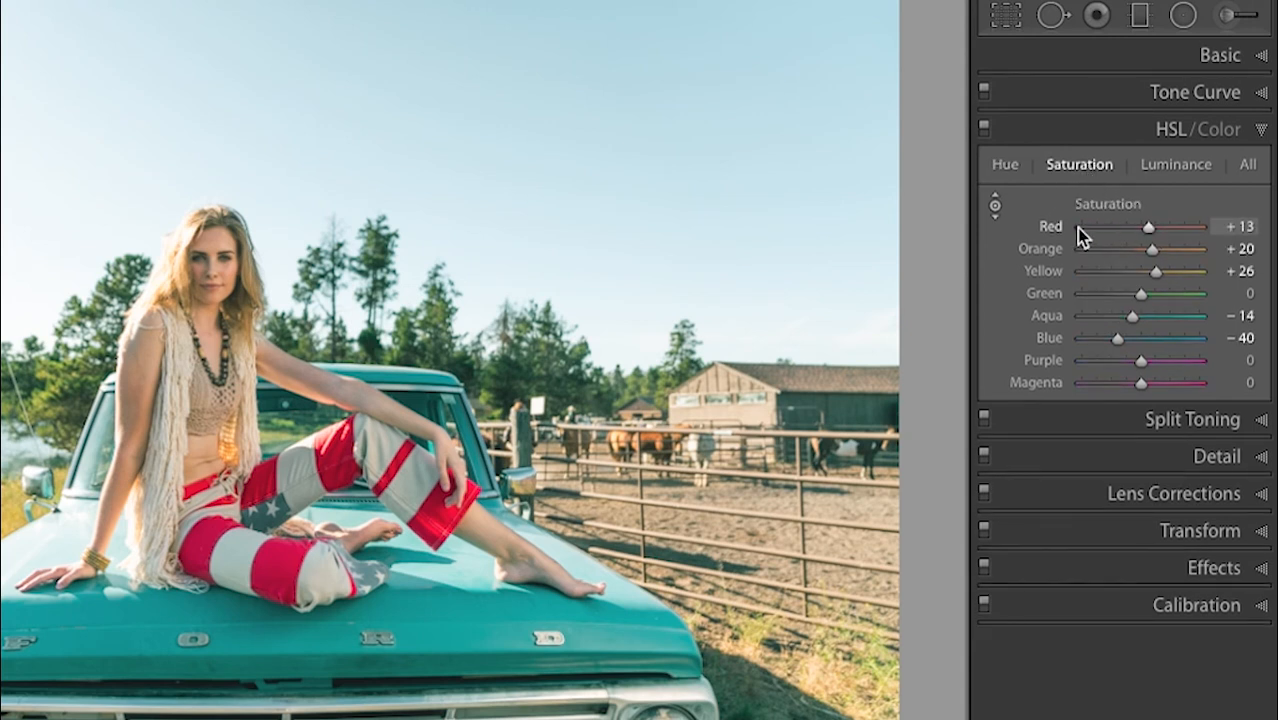
pyautogui.click(1078, 228)
pyautogui.click(1196, 228)
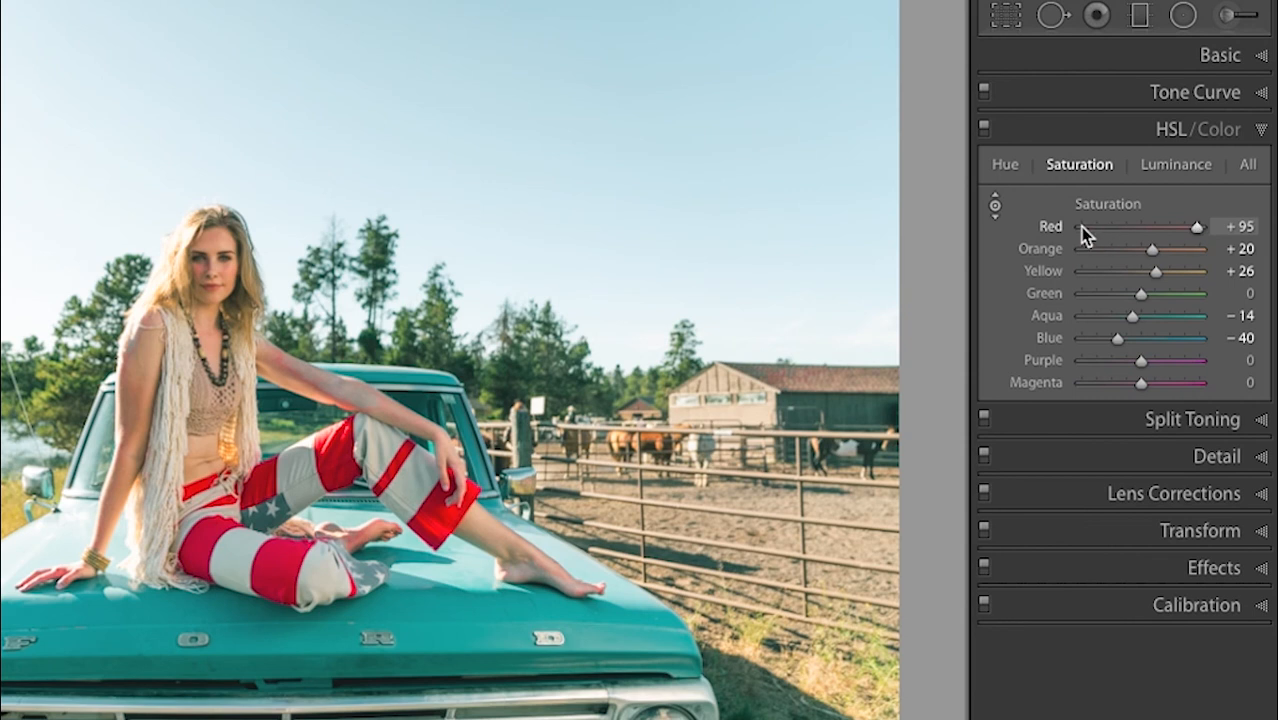
pyautogui.click(1078, 228)
pyautogui.click(1164, 228)
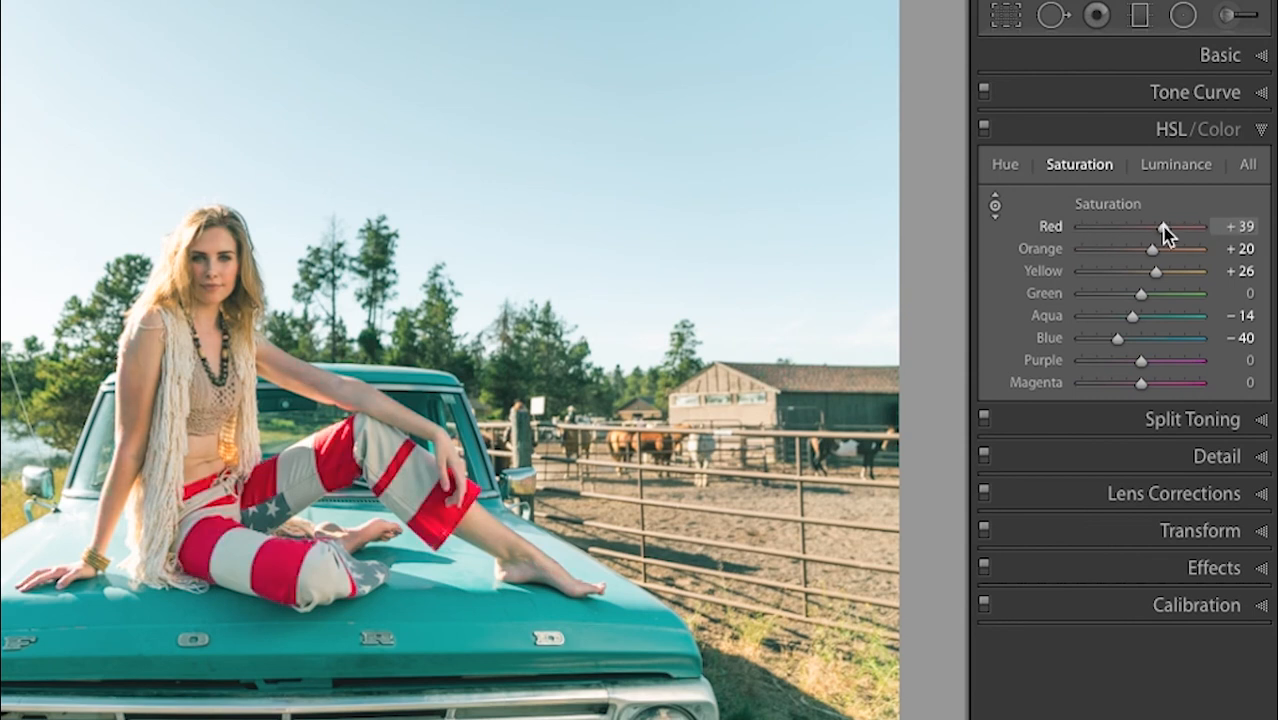
pyautogui.moveTo(1164, 228); pyautogui.dragTo(1136, 225)
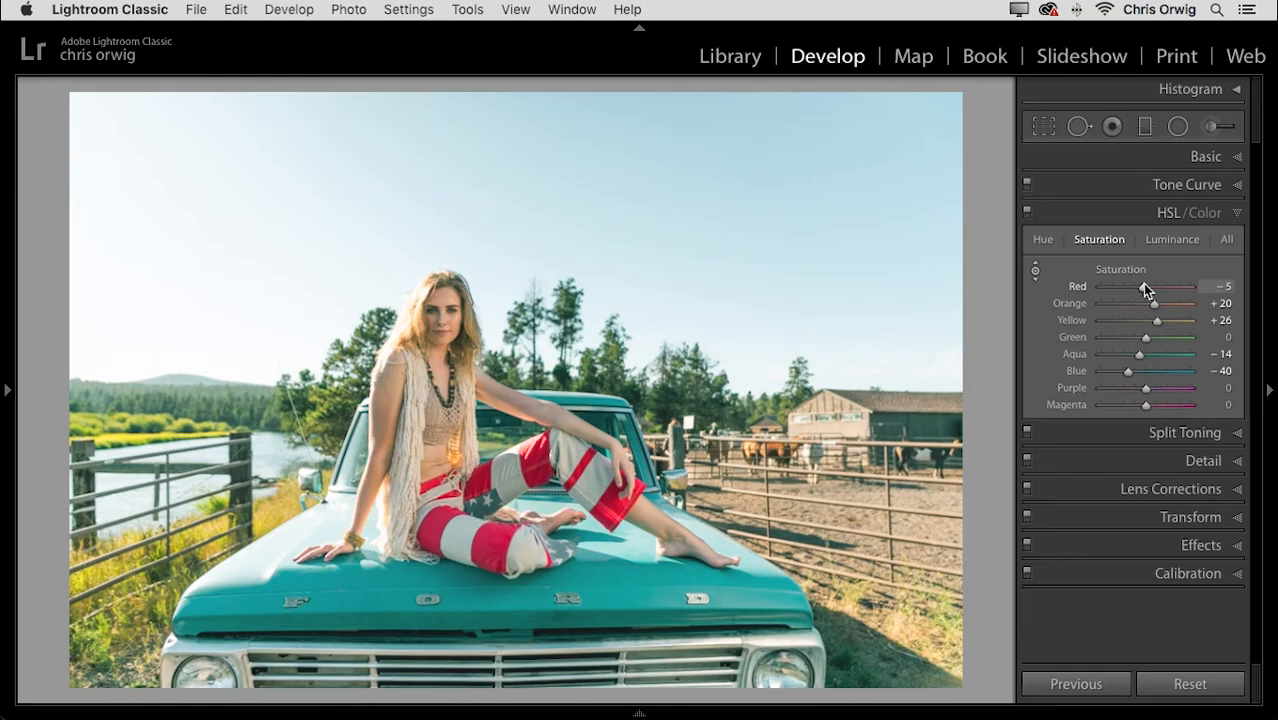
pyautogui.moveTo(1144, 285); pyautogui.dragTo(1145, 285)
# - Try warming Temp to 6,896, then undo it back to 5,387 and collapse Basic
pyautogui.click(1202, 160)
pyautogui.moveTo(1119, 276)
pyautogui.mouseDown()
pyautogui.moveTo(1130, 277)
pyautogui.moveTo(1115, 282)
pyautogui.mouseUp()
pyautogui.moveTo(1123, 276); pyautogui.dragTo(1135, 276)
pyautogui.press('super+z')
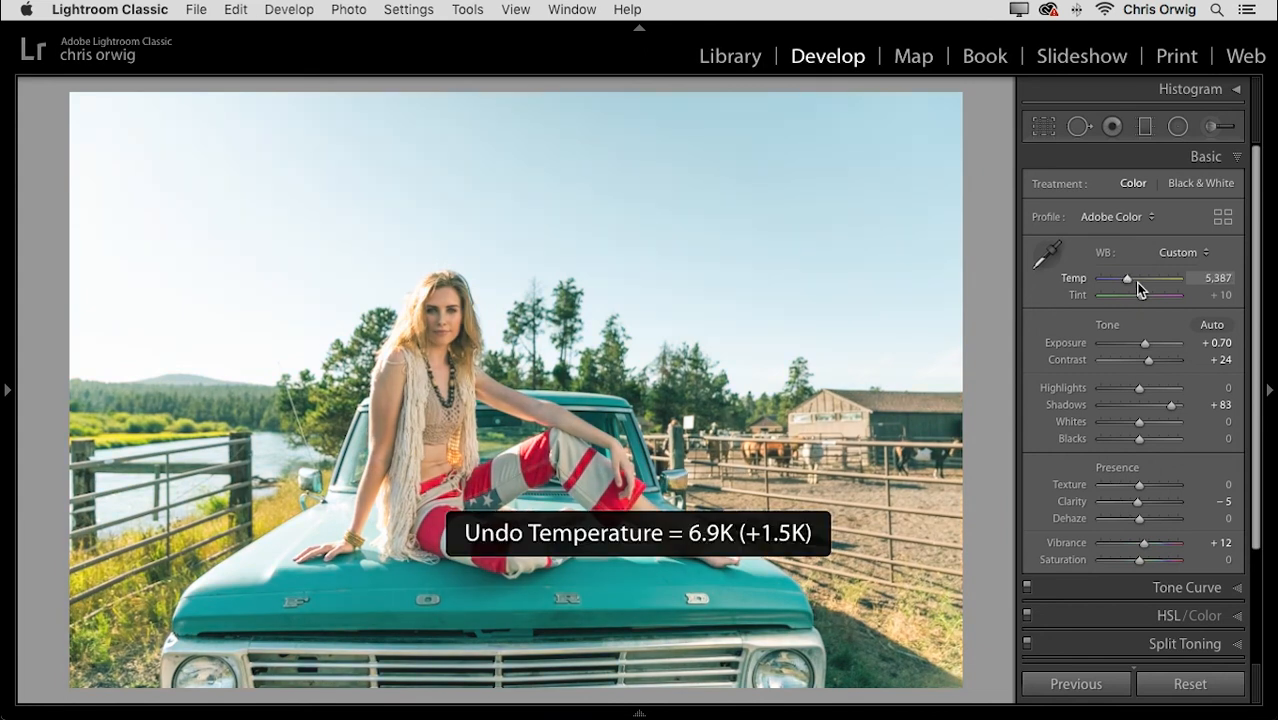
pyautogui.press('super+z')
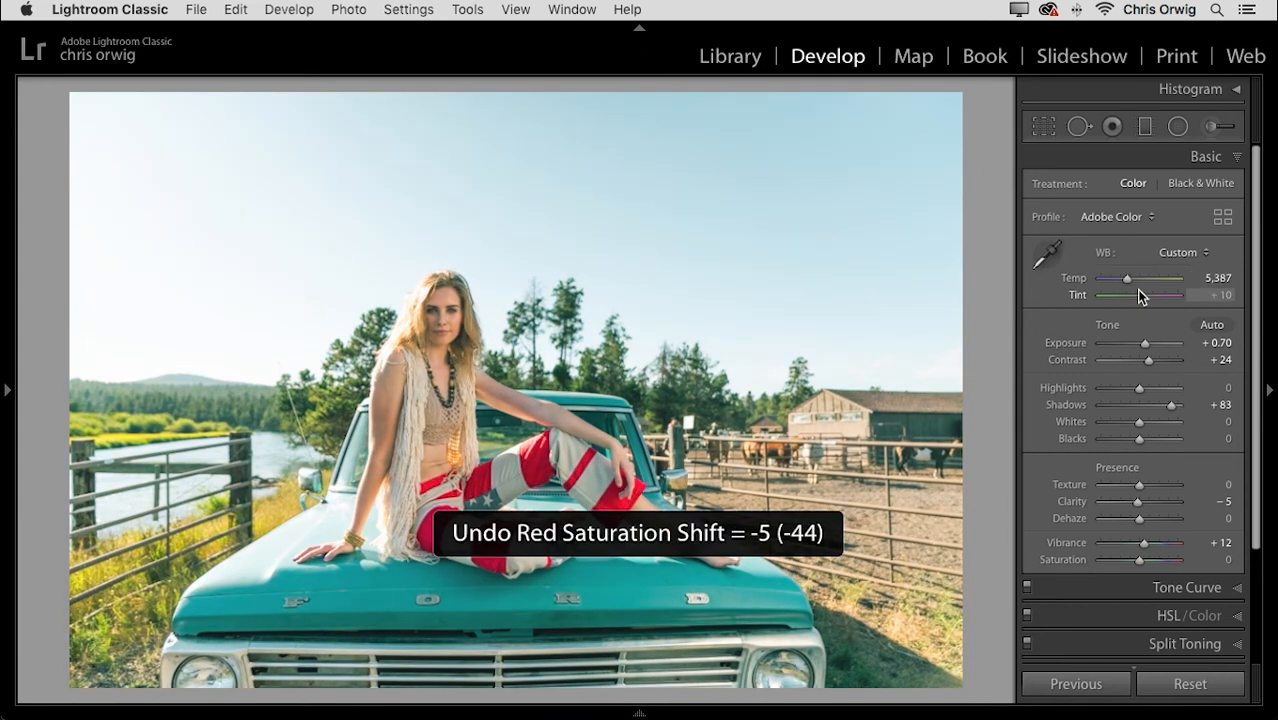
pyautogui.click(1203, 159)
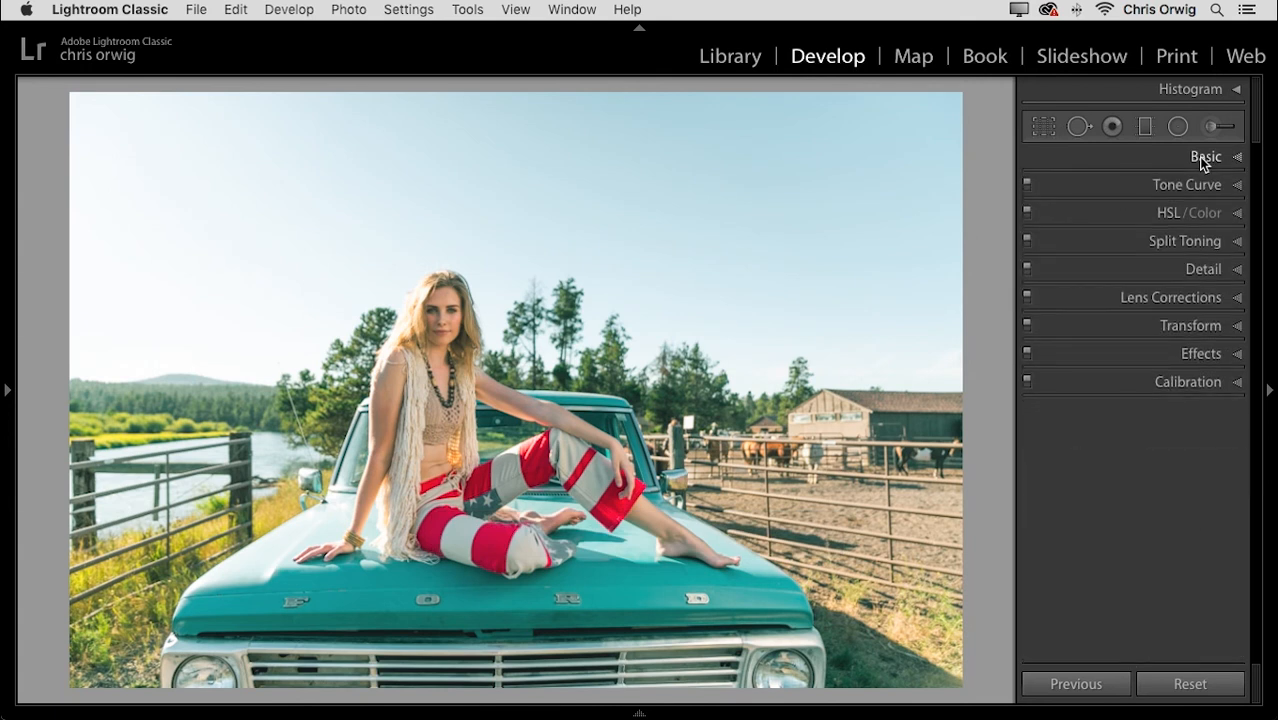
# - Give split-tone shadows a faint reddish tint: hue 0, saturation 15
pyautogui.click(1175, 240)
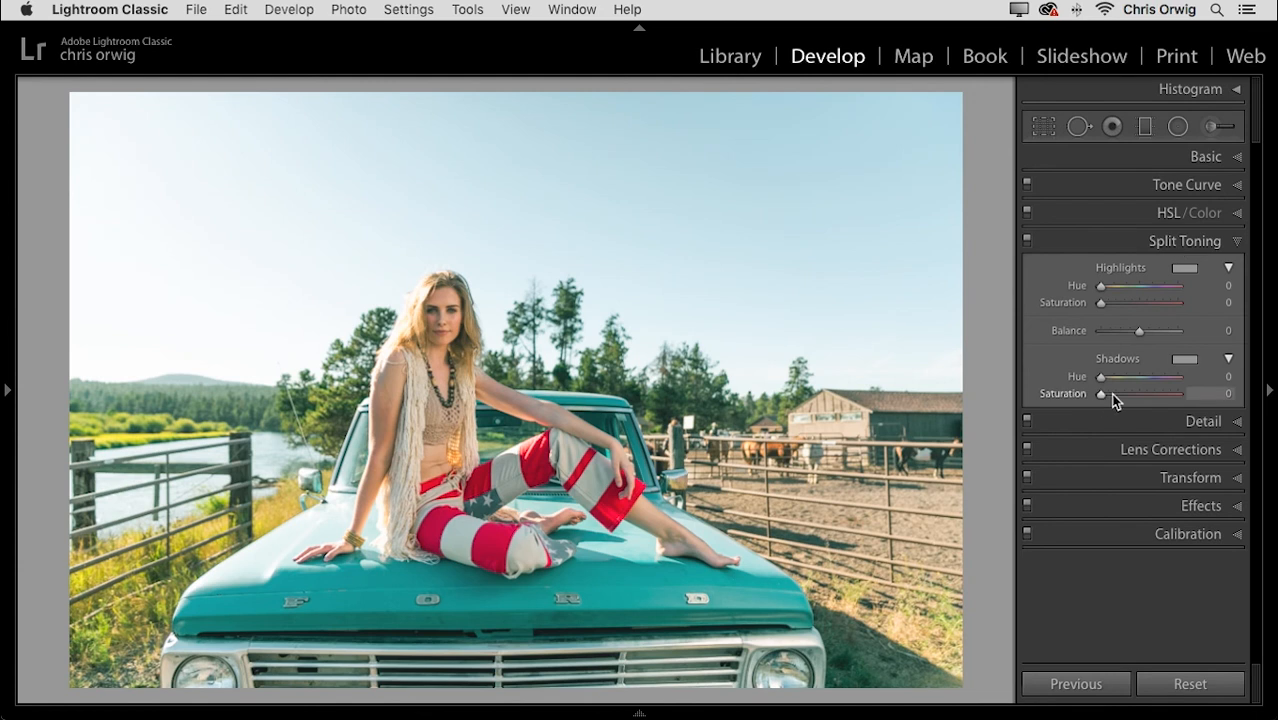
pyautogui.click(1113, 395)
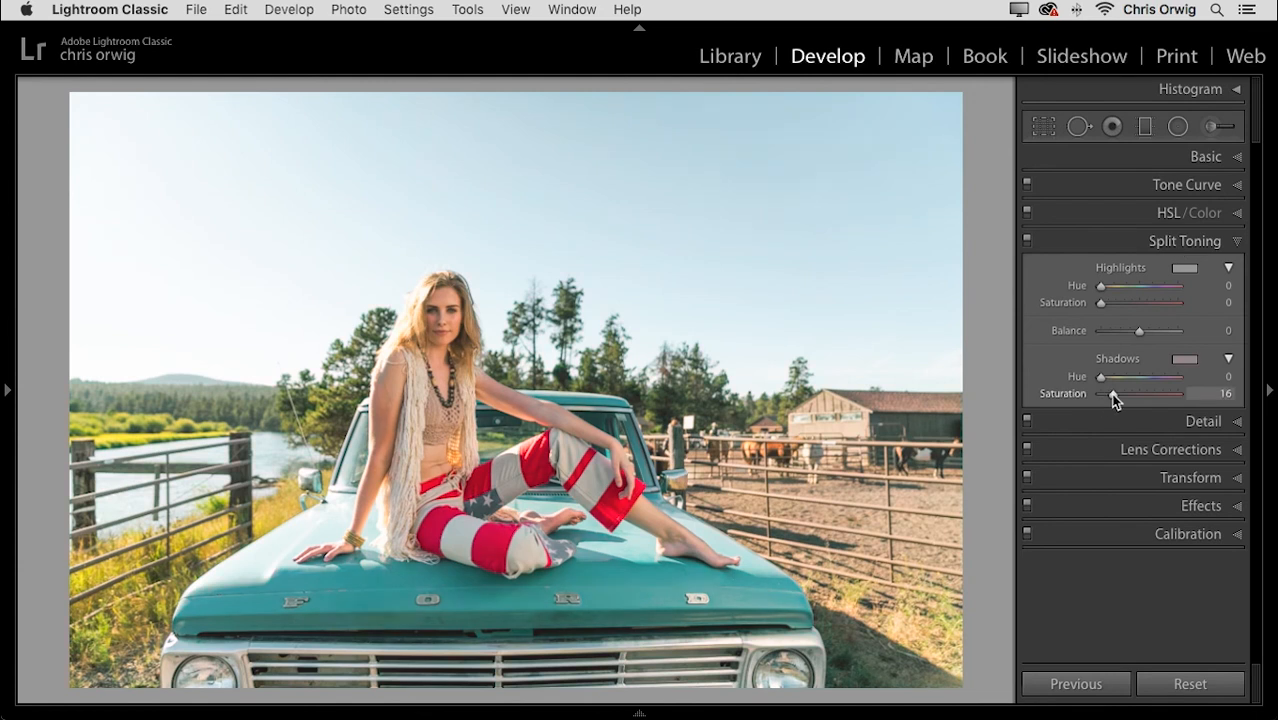
pyautogui.moveTo(1114, 397)
pyautogui.mouseDown()
pyautogui.moveTo(1081, 390)
pyautogui.moveTo(1152, 398)
pyautogui.moveTo(1129, 397)
pyautogui.mouseUp()
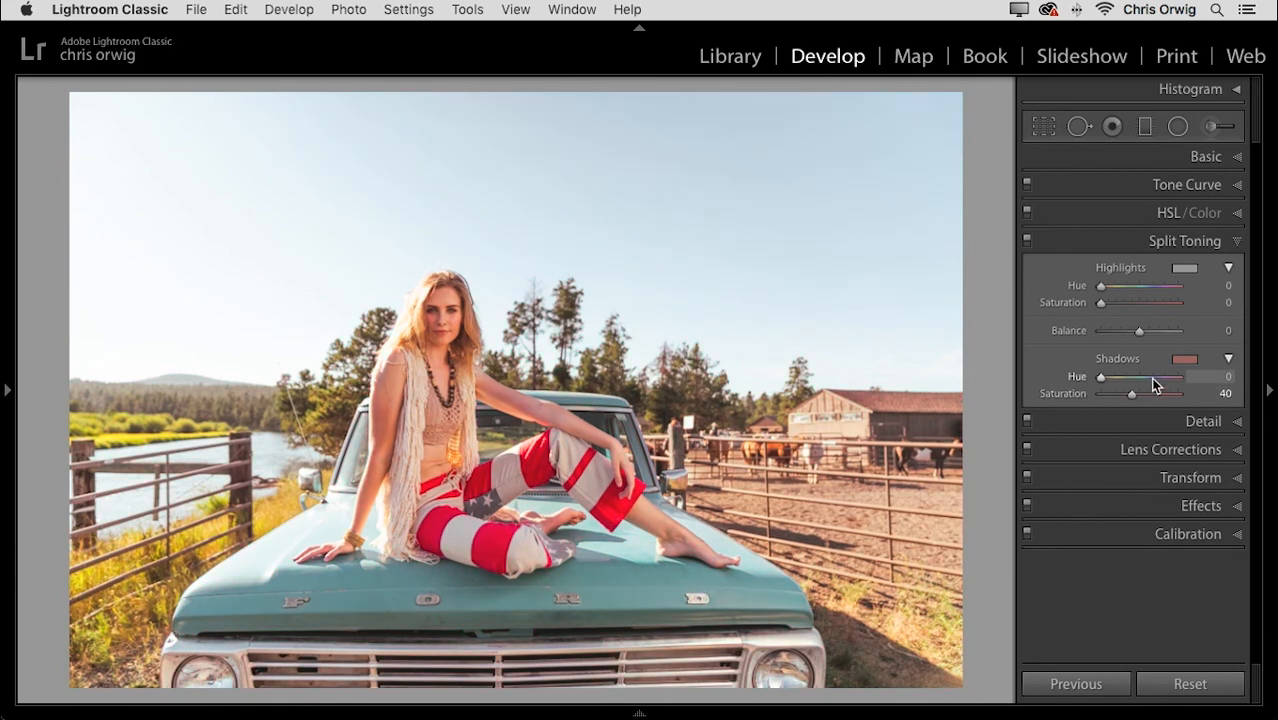
pyautogui.click(1153, 385)
pyautogui.click(1101, 378)
pyautogui.moveTo(1127, 394)
pyautogui.mouseDown()
pyautogui.moveTo(1090, 394)
pyautogui.moveTo(1110, 395)
pyautogui.mouseUp()
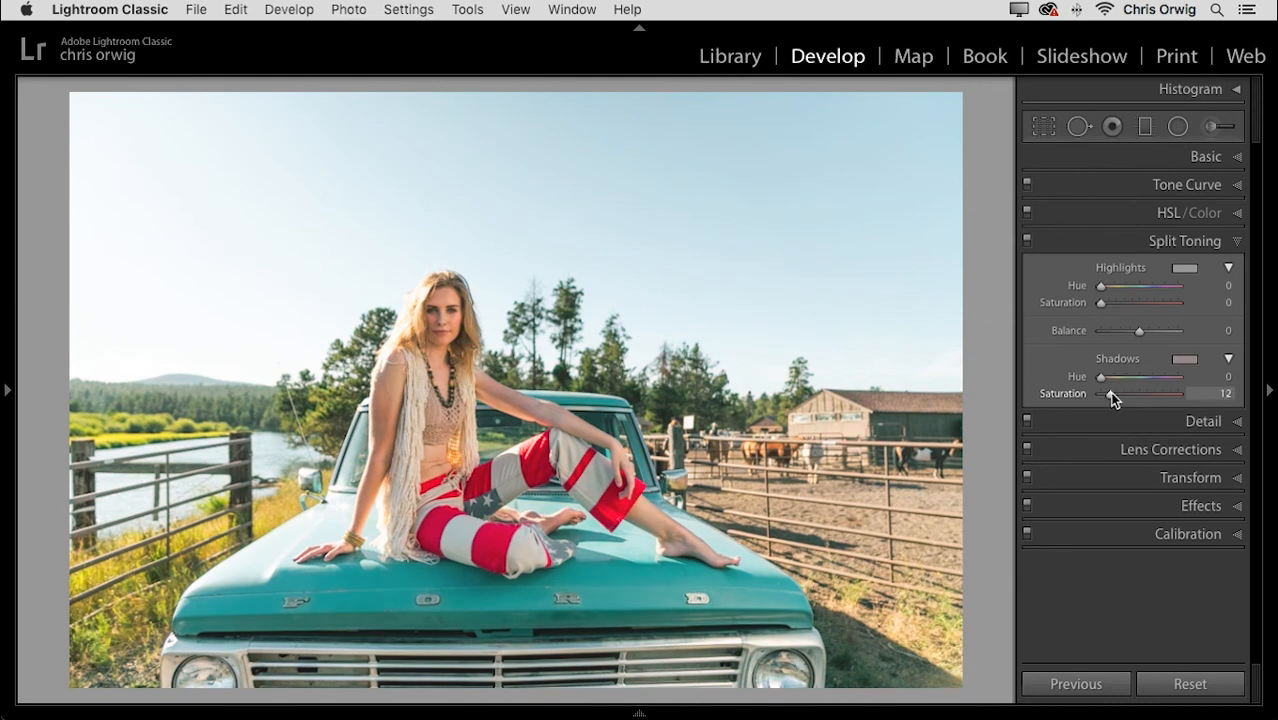
# - Set split-tone highlights to hue 187, saturation 2, then Vibrance +29 and Saturation −8
pyautogui.click(1139, 288)
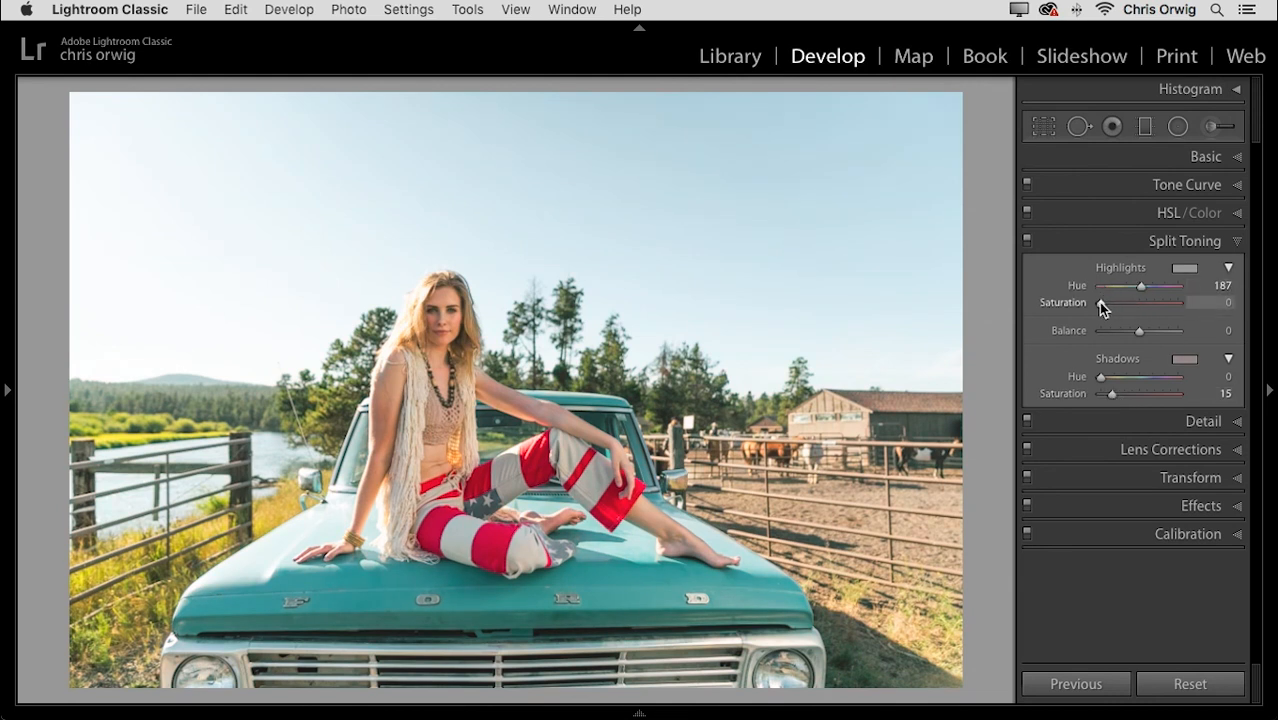
pyautogui.moveTo(1107, 302); pyautogui.dragTo(1105, 302)
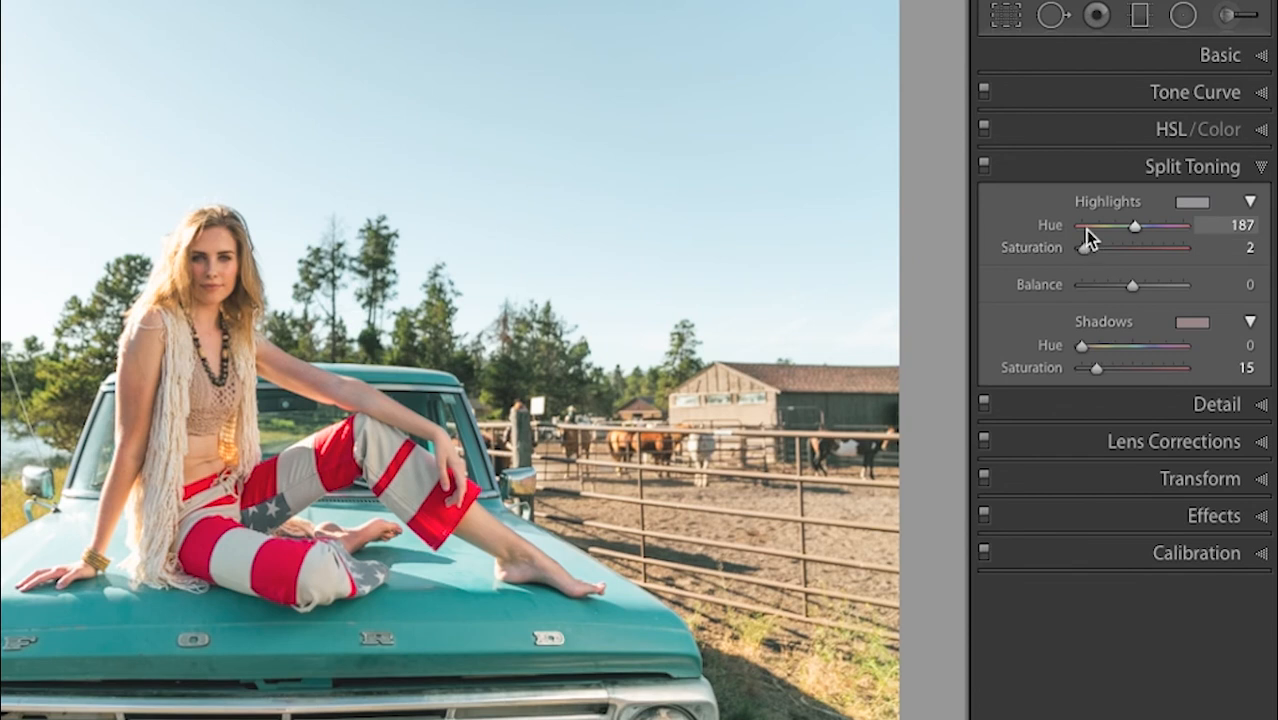
pyautogui.click(1226, 58)
pyautogui.moveTo(1124, 592)
pyautogui.mouseDown()
pyautogui.moveTo(1125, 565)
pyautogui.moveTo(1147, 574)
pyautogui.moveTo(1135, 594)
pyautogui.mouseUp()
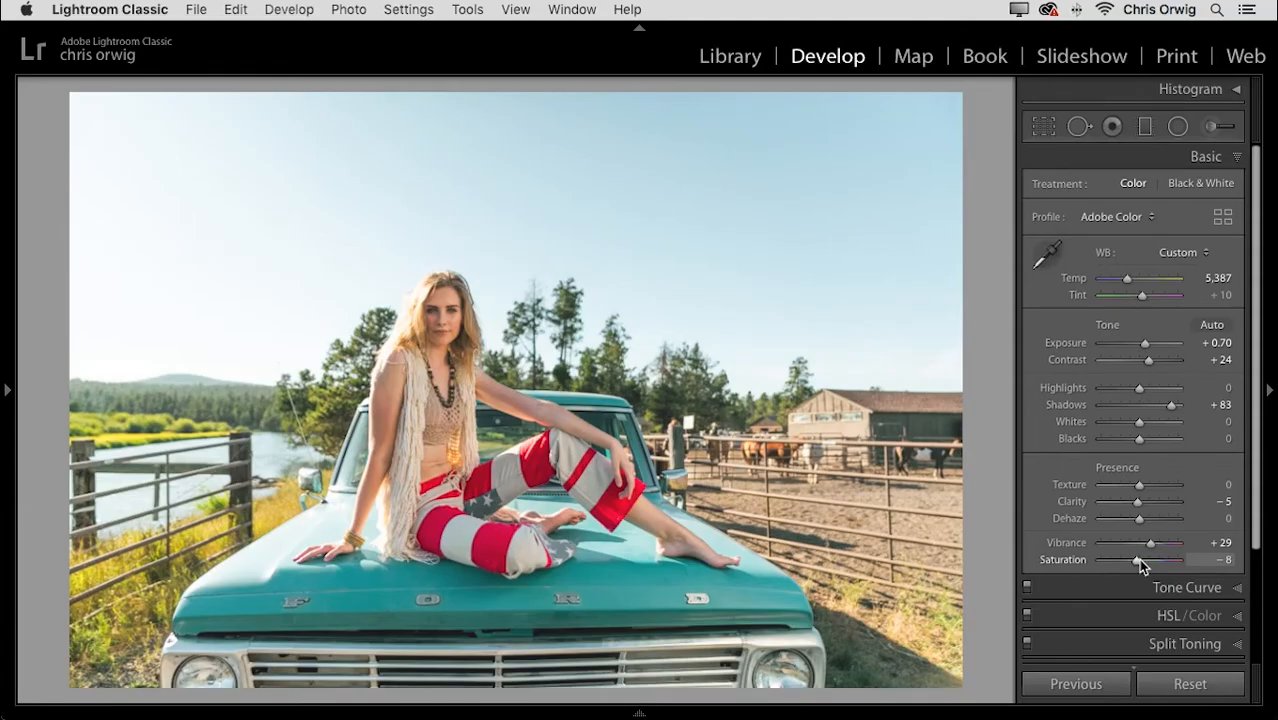
# - Compare against the original via reset and undo, then start a new develop preset from Presets
pyautogui.press('super+shift+r')
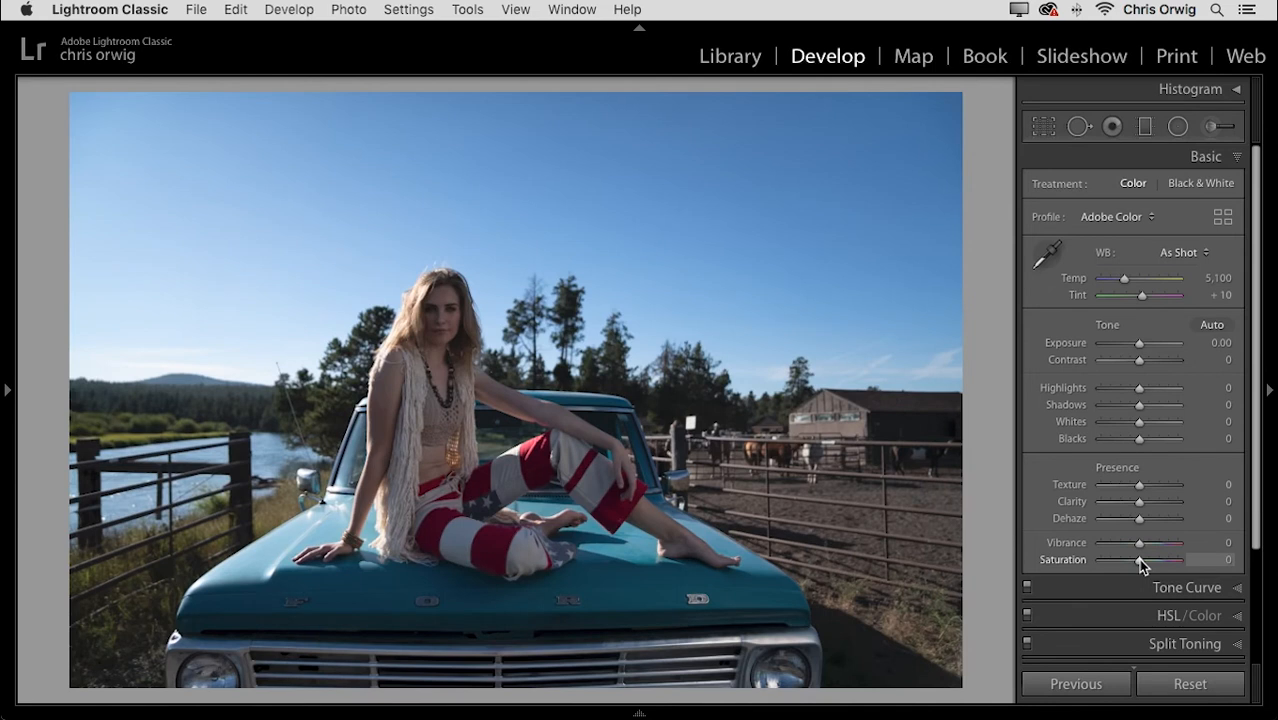
pyautogui.press('super+z')
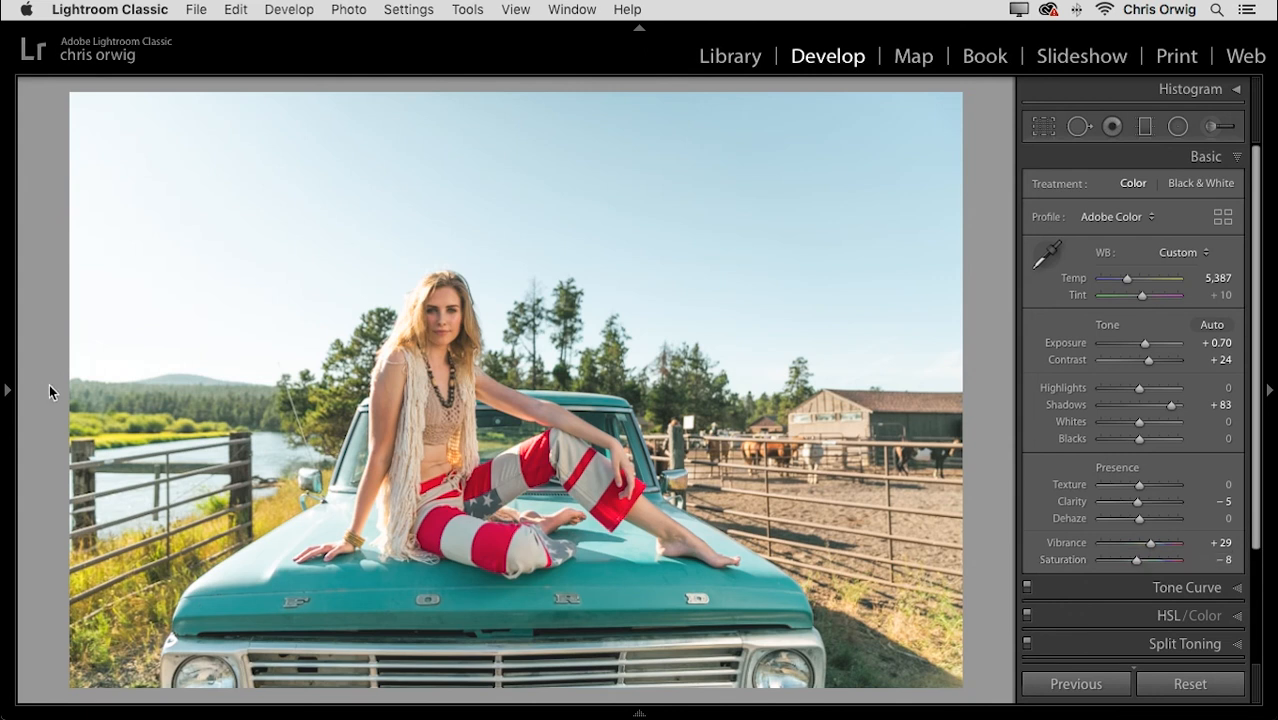
pyautogui.click(4, 393)
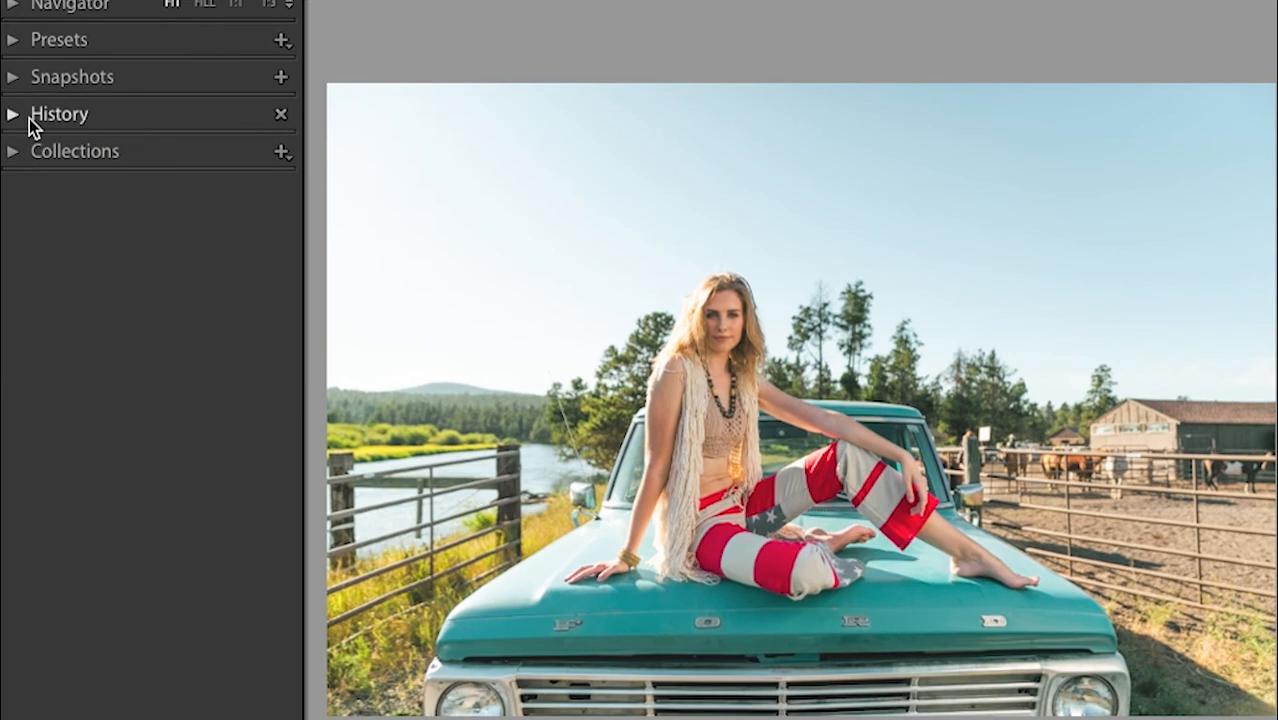
pyautogui.click(10, 44)
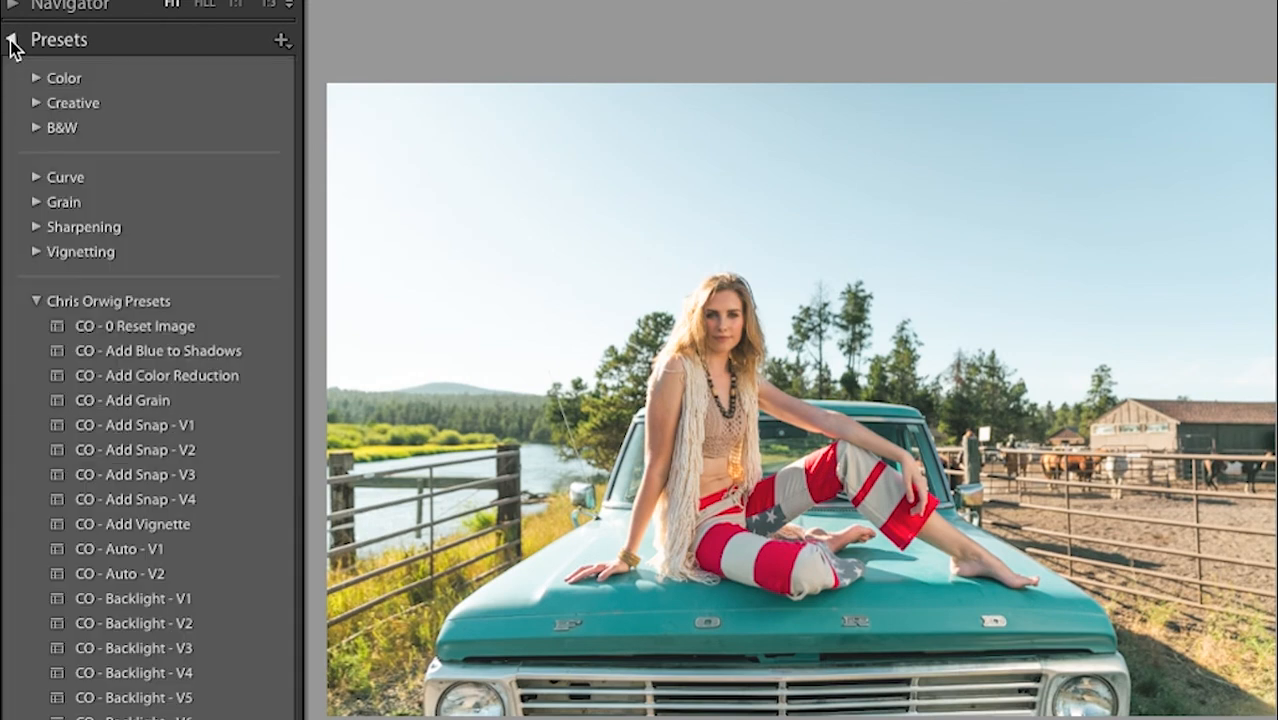
pyautogui.click(281, 42)
pyautogui.click(305, 65)
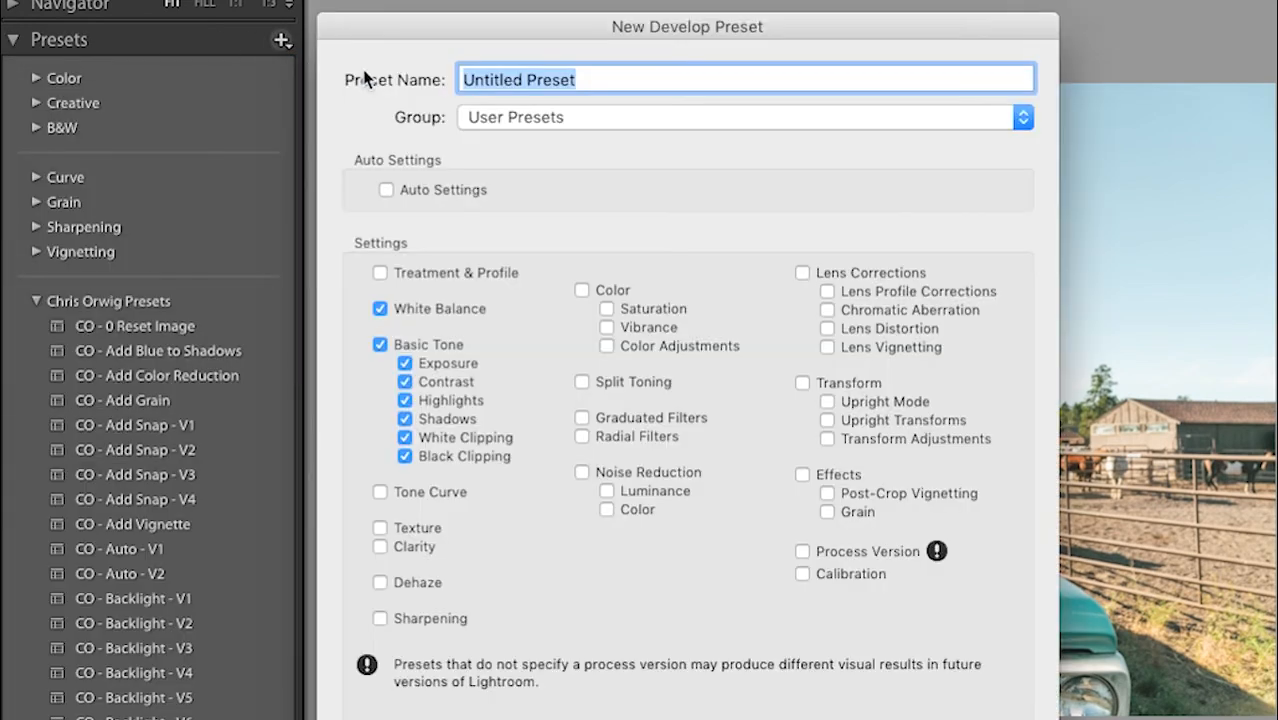
# - Create preset 'CO - Vintage' including Tone Curve, Texture, Clarity, Color, Split Toning, Process Version and Sharpening
pyautogui.write('CO - V')
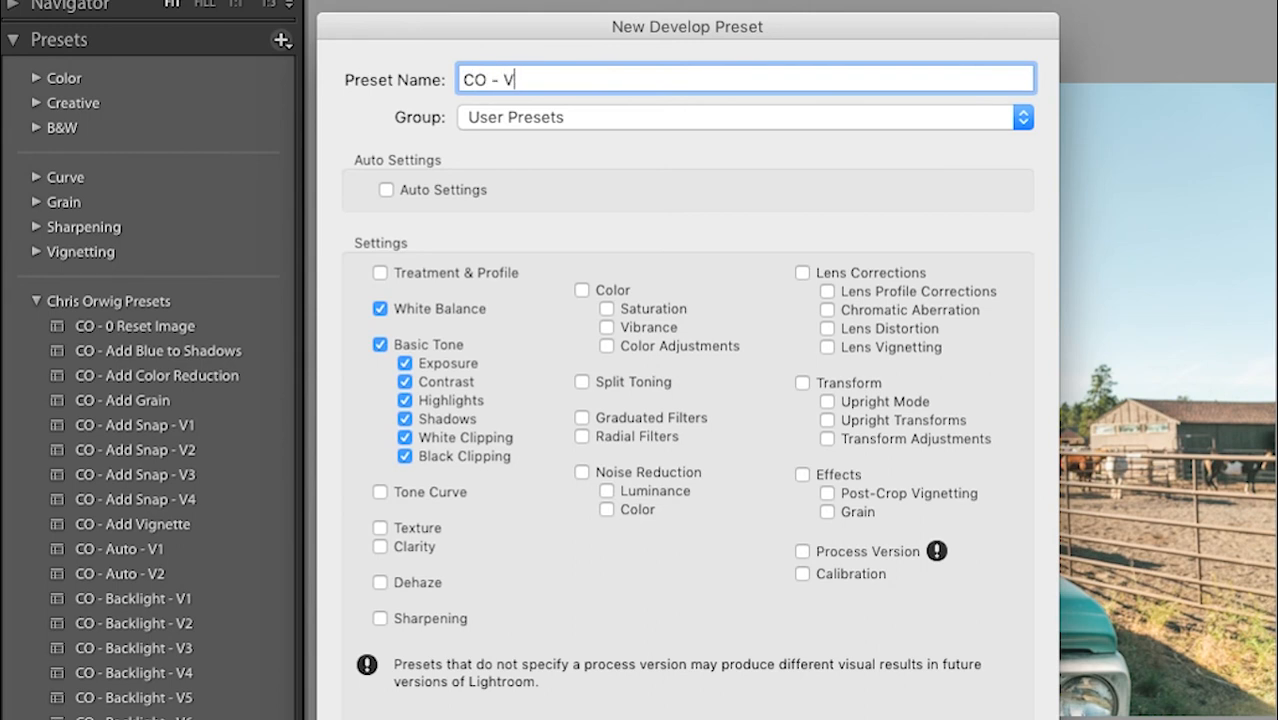
pyautogui.write('intage')
pyautogui.click(381, 490)
pyautogui.click(381, 528)
pyautogui.click(380, 546)
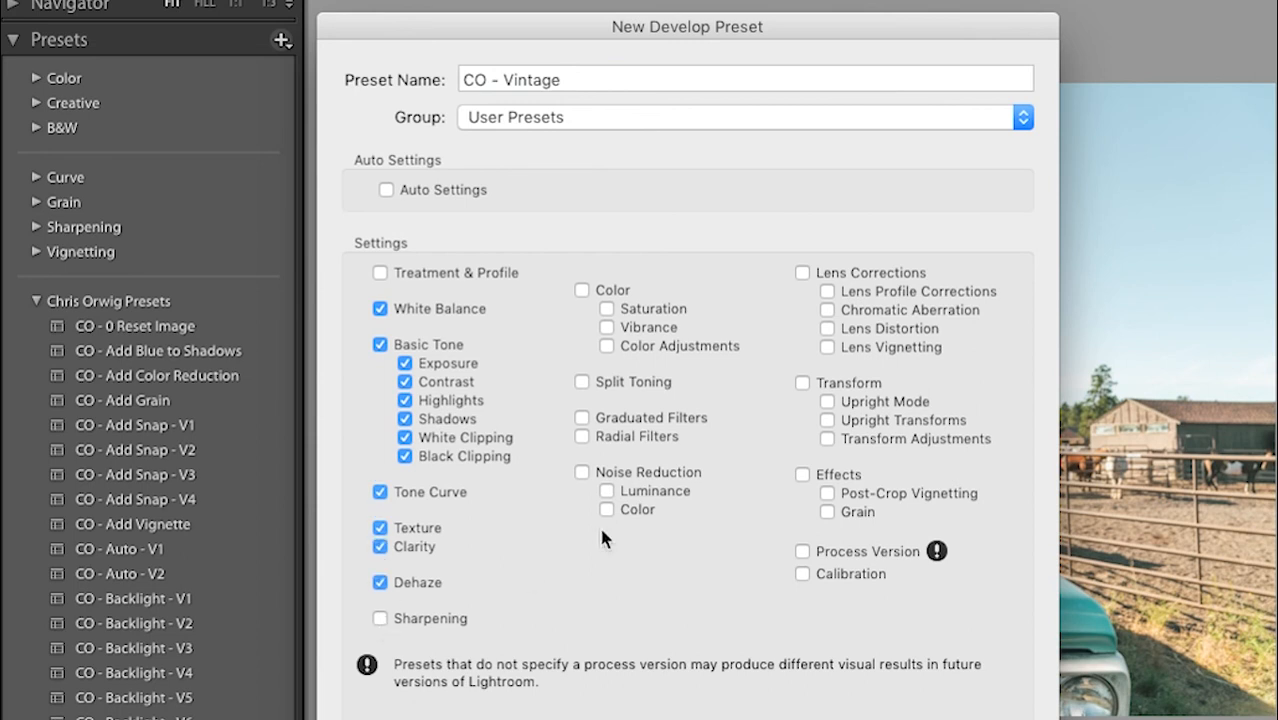
pyautogui.click(584, 382)
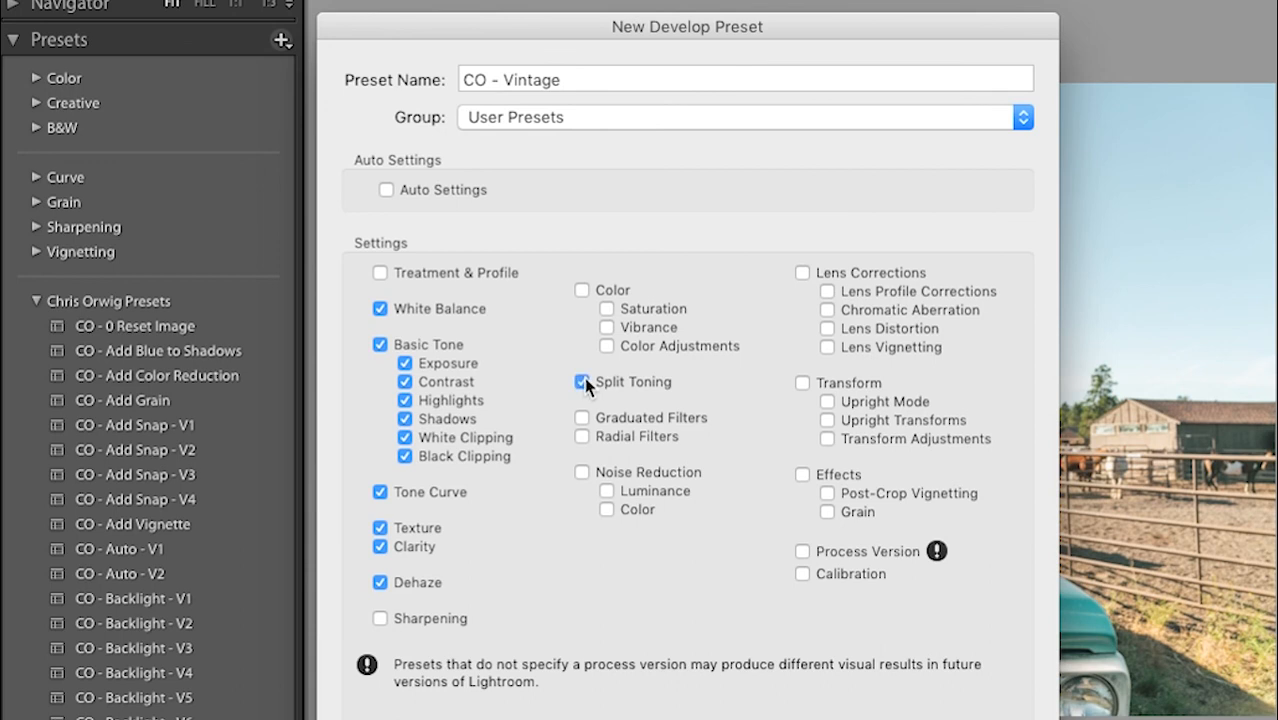
pyautogui.click(381, 583)
pyautogui.click(381, 528)
pyautogui.click(380, 528)
pyautogui.click(583, 290)
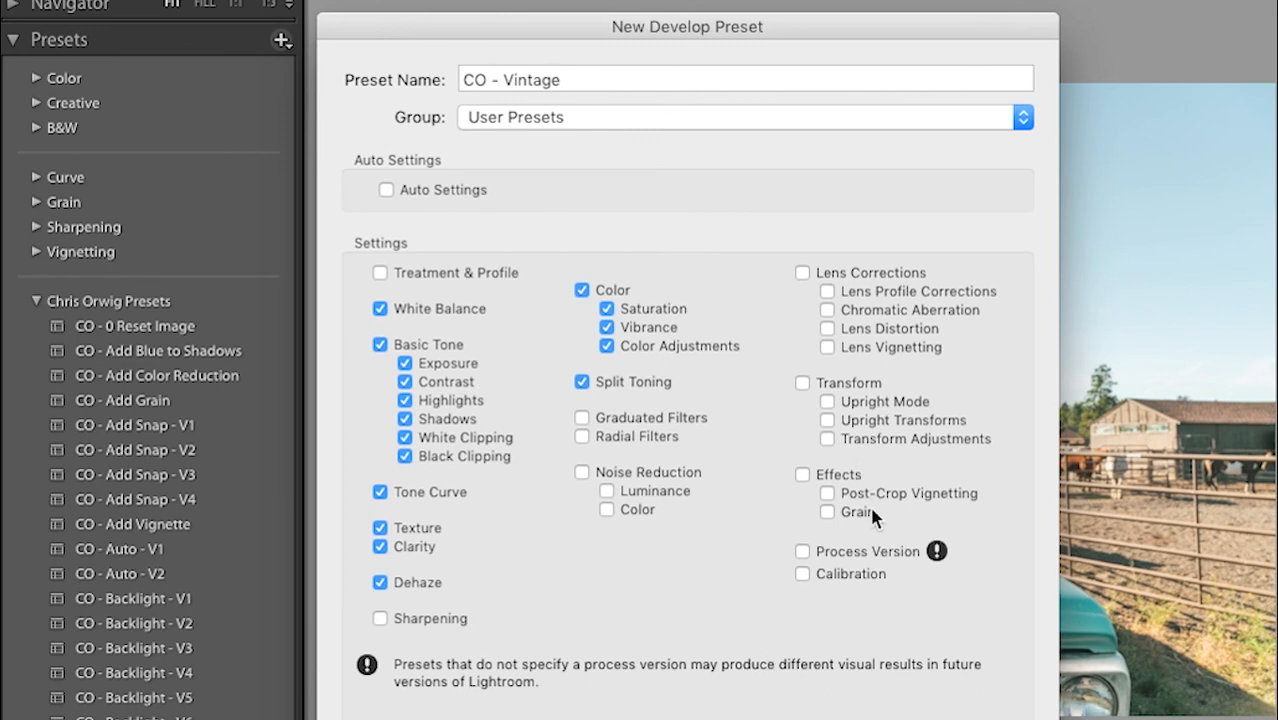
pyautogui.click(802, 552)
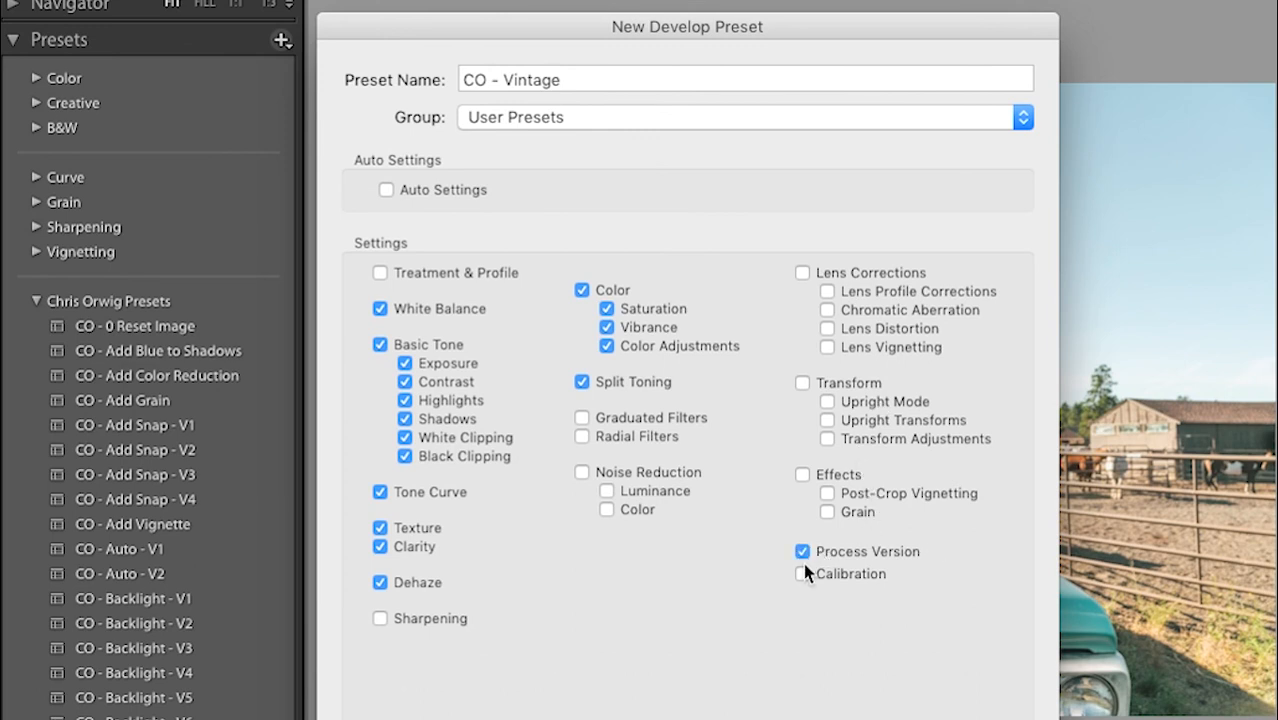
pyautogui.click(380, 619)
pyautogui.click(962, 710)
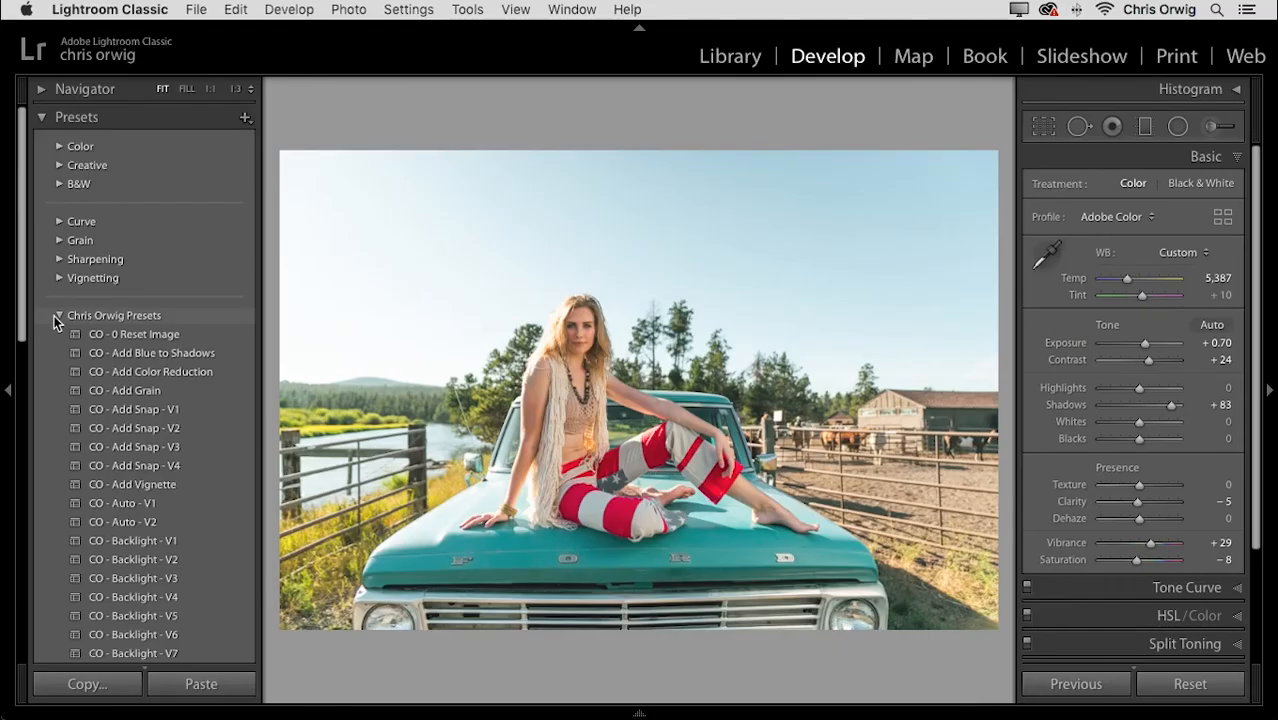
# - Collapse the Chris Orwig Presets folder to reveal CO - Vintage, then pick the Radial Filter tool
pyautogui.click(57, 316)
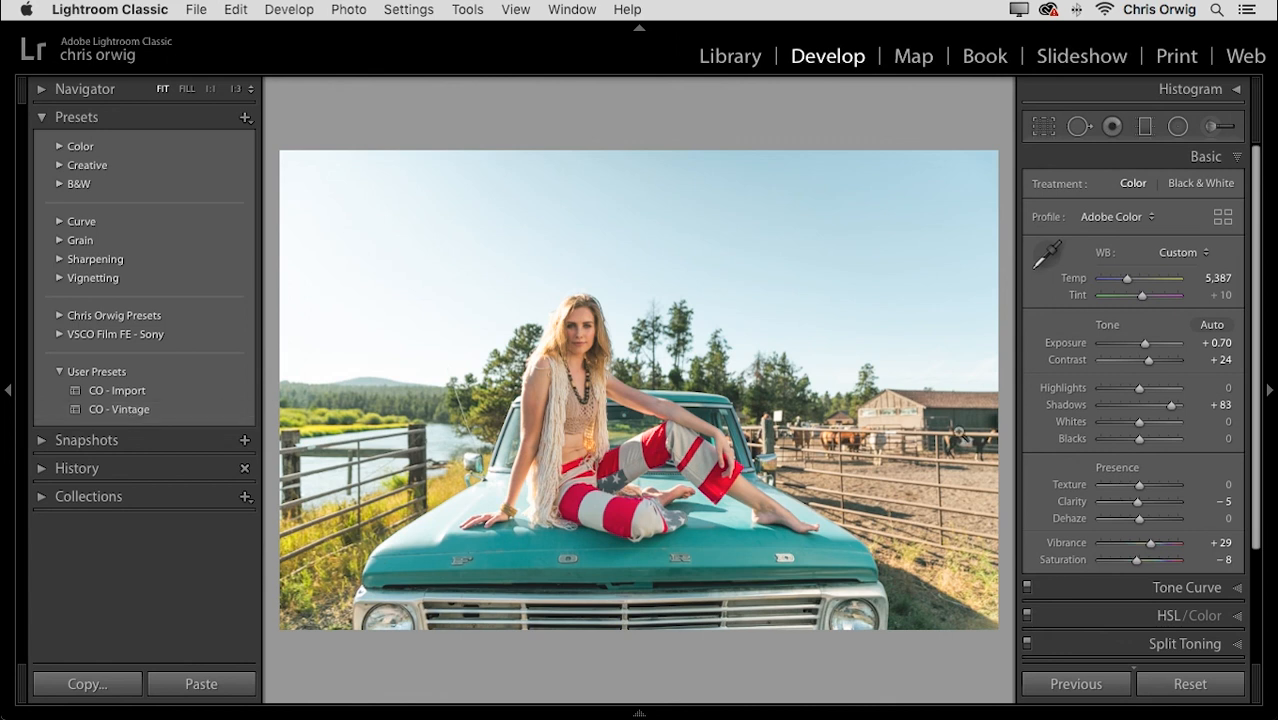
pyautogui.click(1180, 126)
# - Draw a radial filter over the woman with Feather 81, Exposure 0.45 and Shadows 22
pyautogui.click(1233, 189)
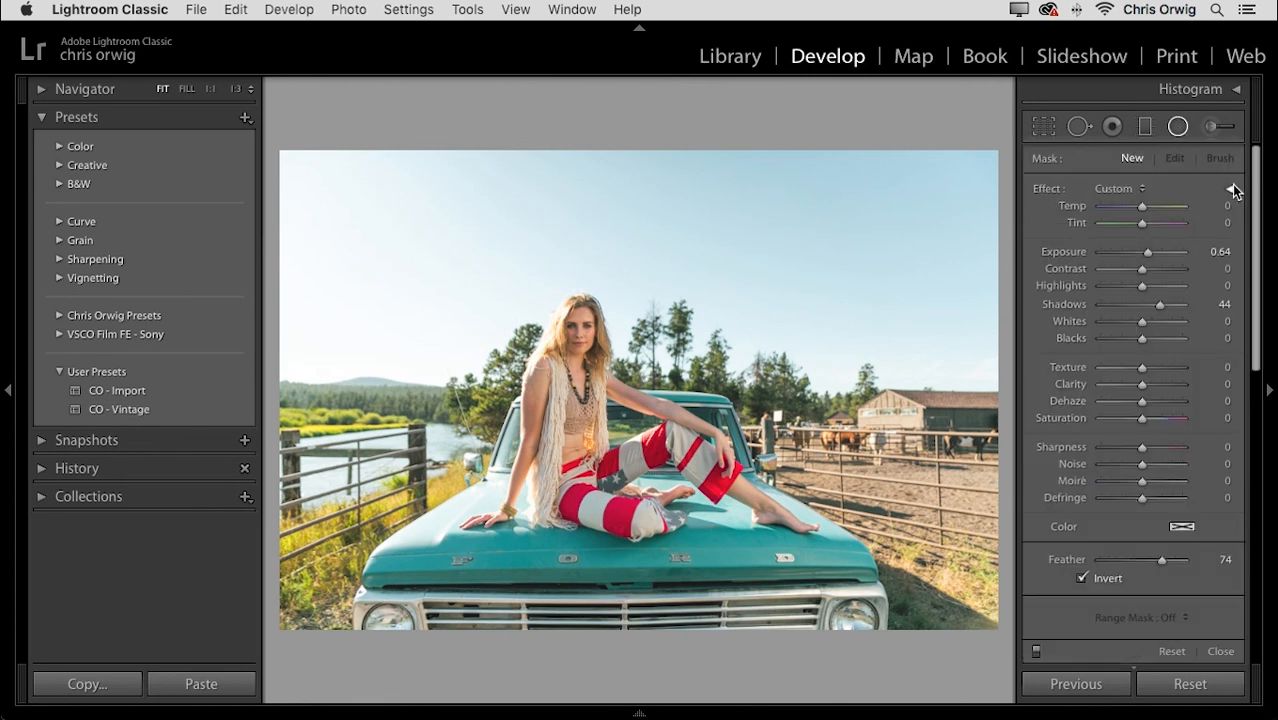
pyautogui.moveTo(578, 330); pyautogui.dragTo(605, 370)
pyautogui.moveTo(1163, 560); pyautogui.dragTo(1168, 560)
pyautogui.moveTo(1147, 251); pyautogui.dragTo(1144, 249)
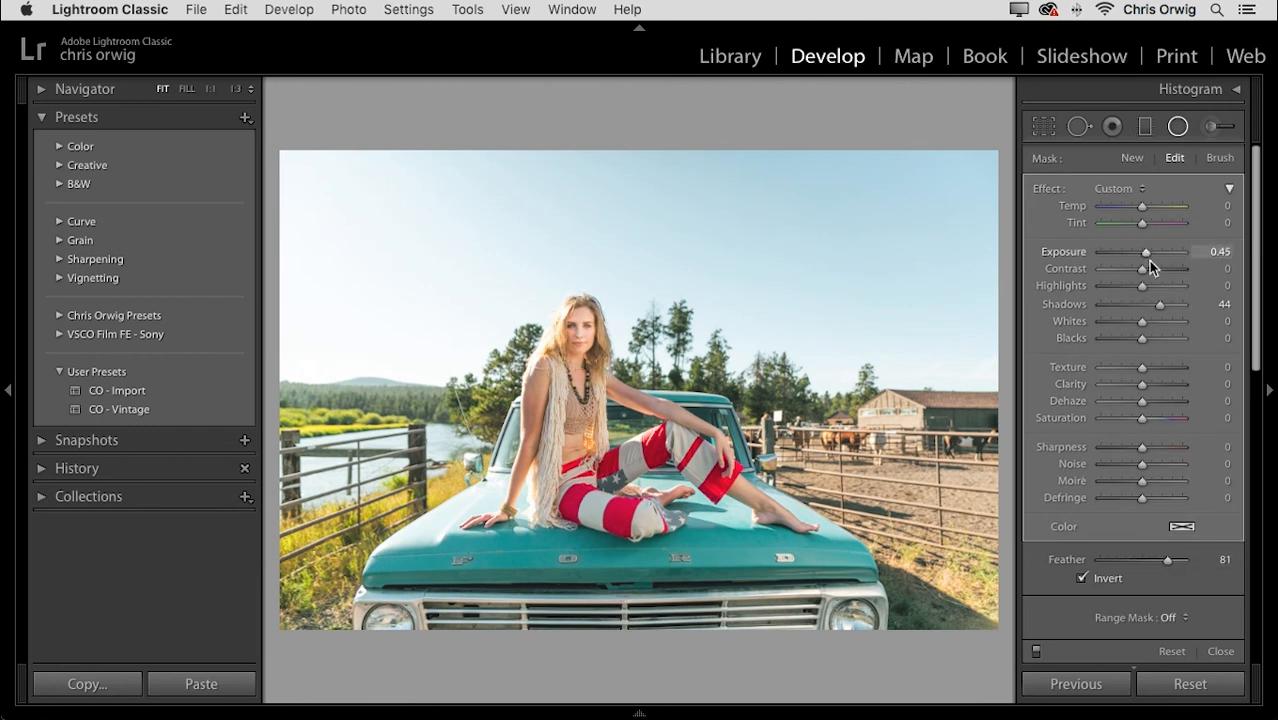
pyautogui.moveTo(1157, 304); pyautogui.dragTo(1151, 304)
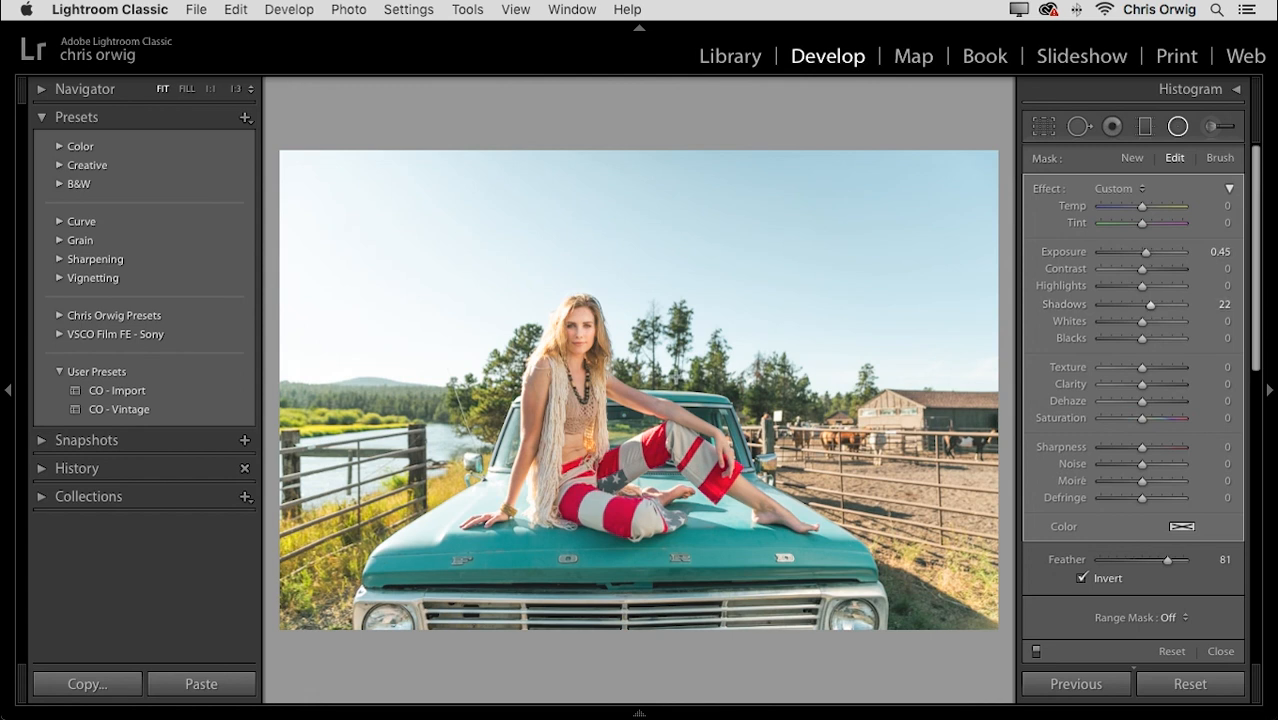
# - Reshape and reposition the ellipse around her, set Temp 7, compare on/off, and close
pyautogui.moveTo(580, 368); pyautogui.dragTo(580, 495)
pyautogui.moveTo(554, 331); pyautogui.dragTo(719, 429)
pyautogui.moveTo(583, 427)
pyautogui.mouseDown()
pyautogui.moveTo(607, 427)
pyautogui.moveTo(583, 407)
pyautogui.mouseUp()
pyautogui.moveTo(726, 407); pyautogui.dragTo(785, 409)
pyautogui.moveTo(585, 407); pyautogui.dragTo(608, 411)
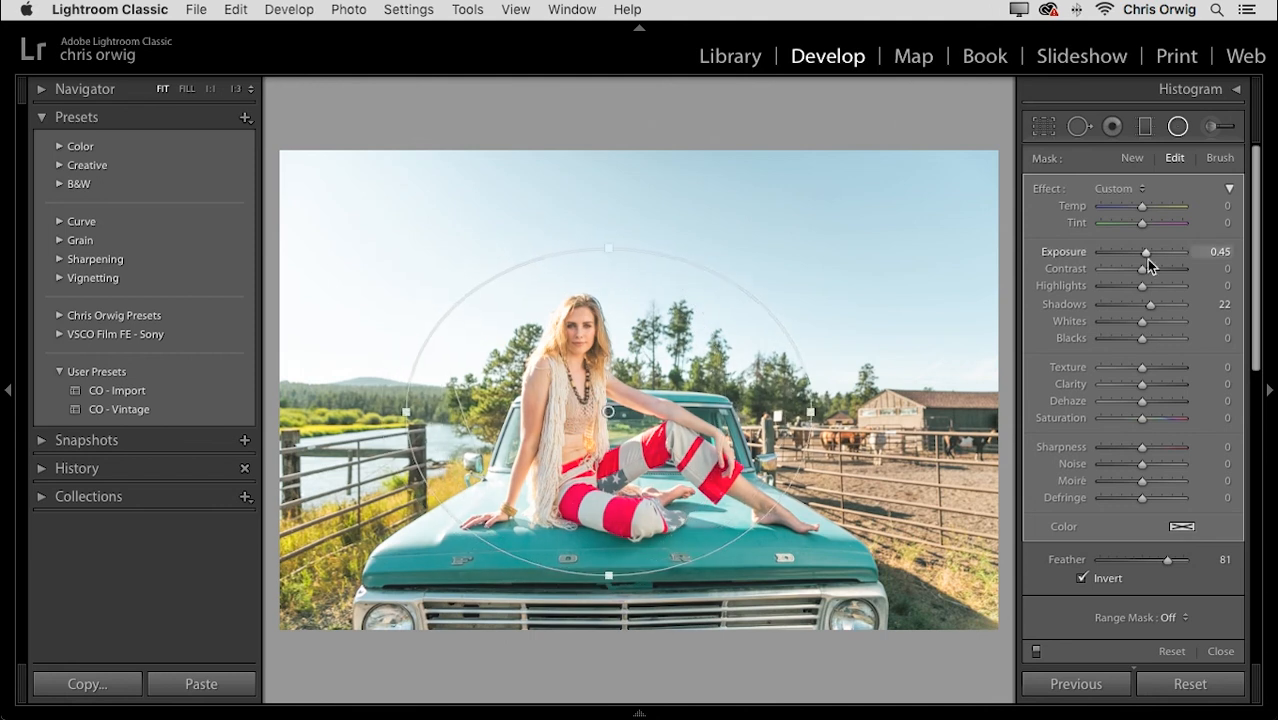
pyautogui.moveTo(1142, 206); pyautogui.dragTo(1146, 207)
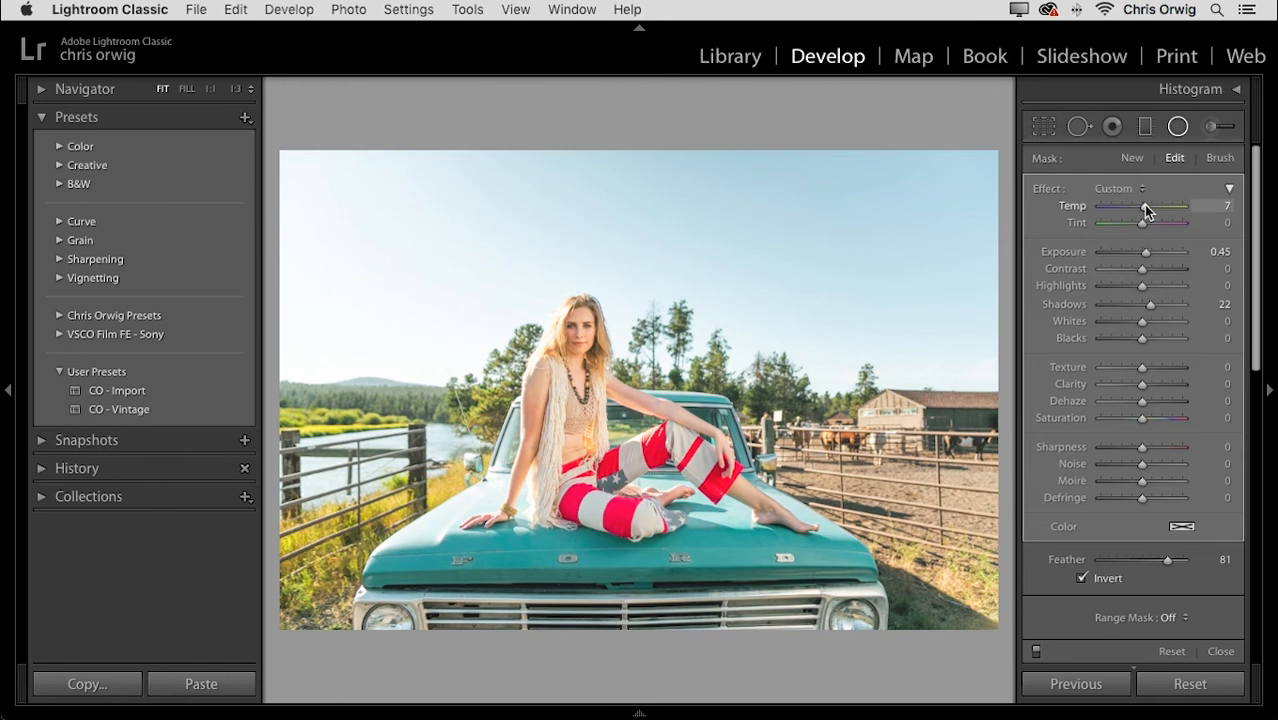
pyautogui.click(1036, 651)
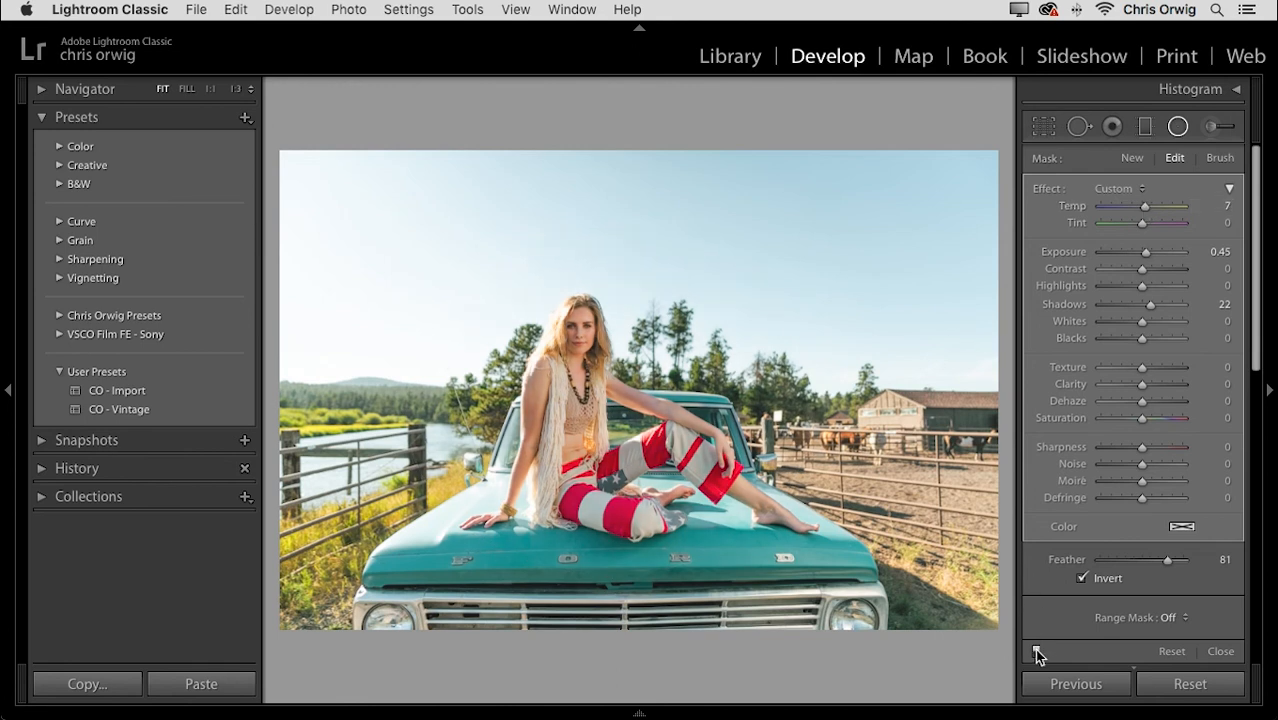
pyautogui.click(1036, 651)
pyautogui.moveTo(609, 411); pyautogui.dragTo(606, 400)
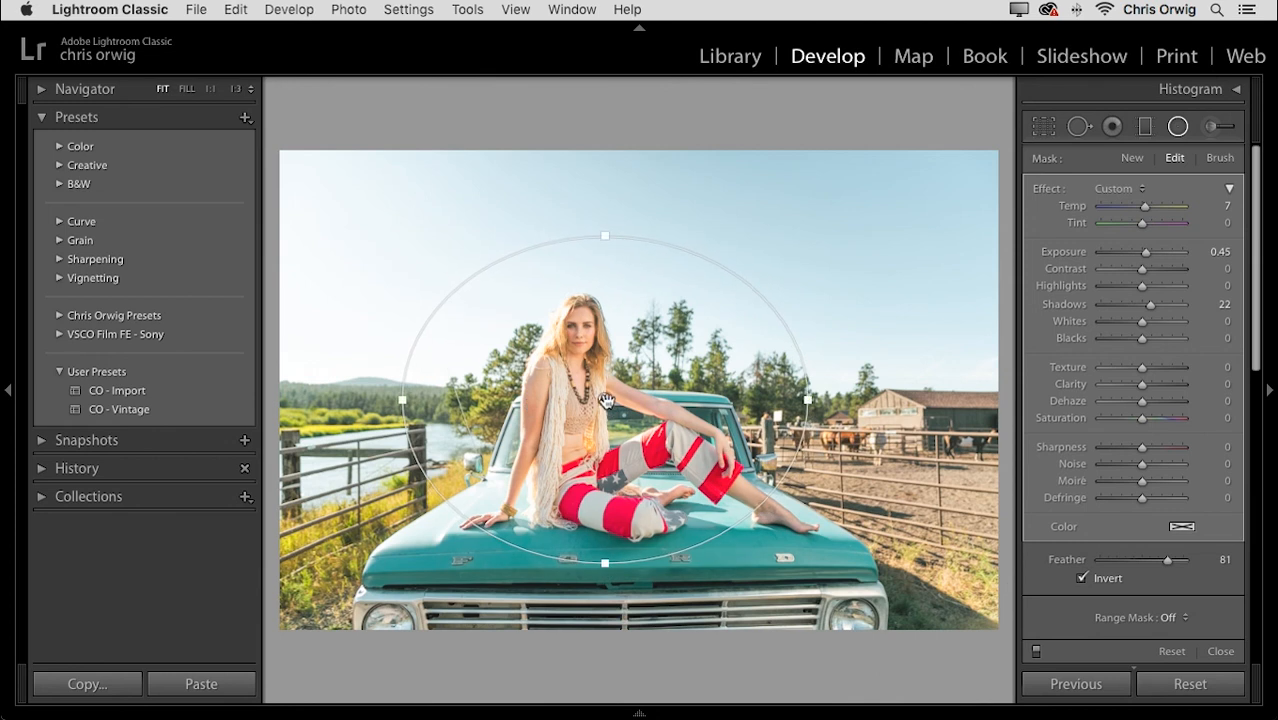
pyautogui.moveTo(606, 400)
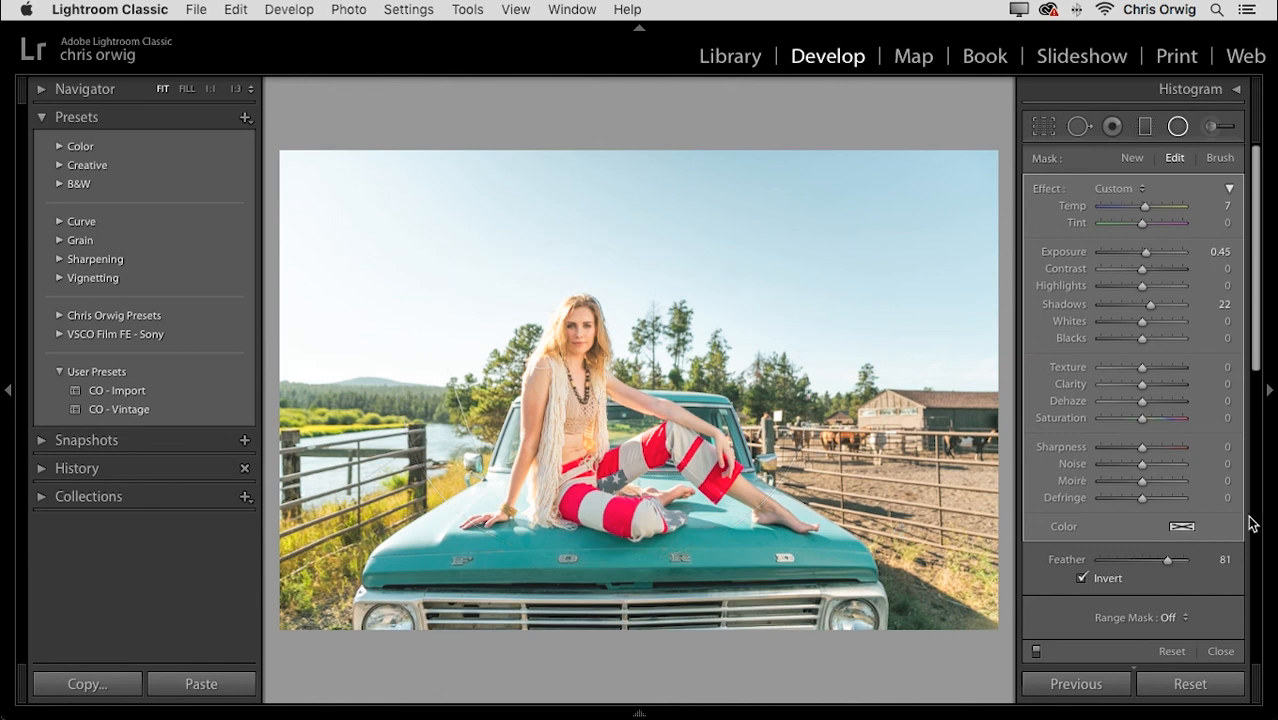
pyautogui.click(1176, 130)
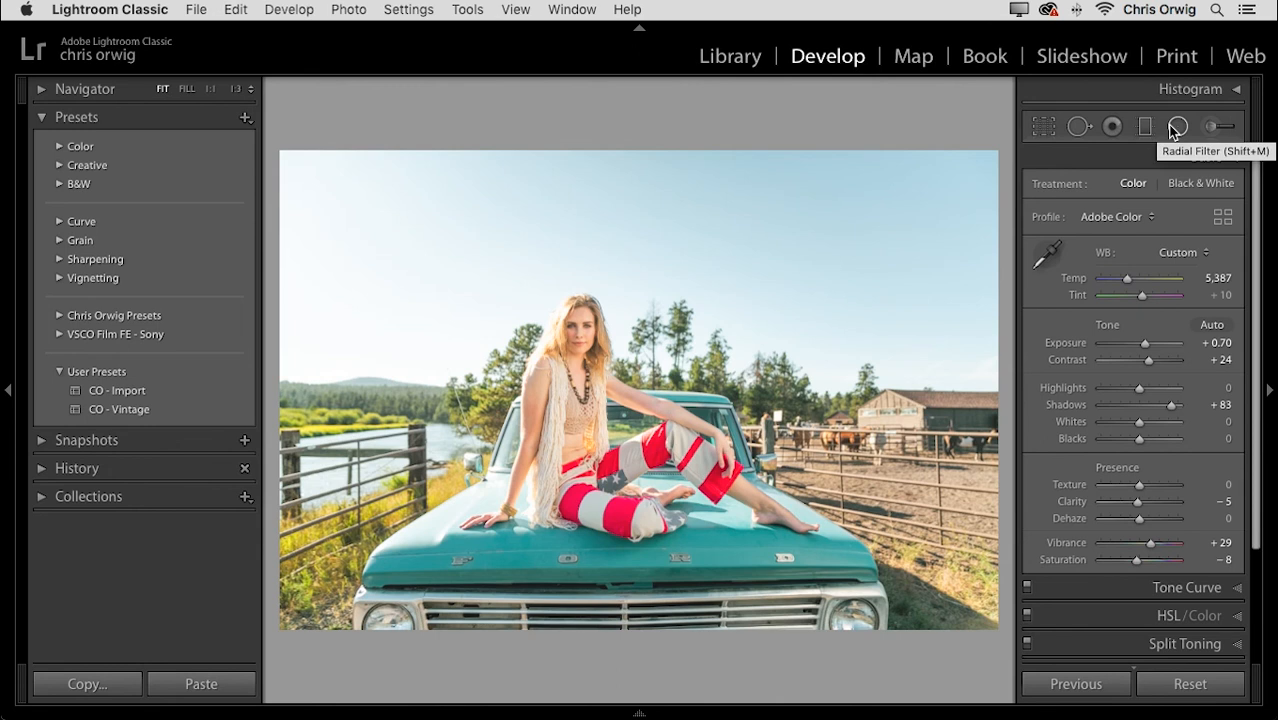
pyautogui.press('super+shift+r')
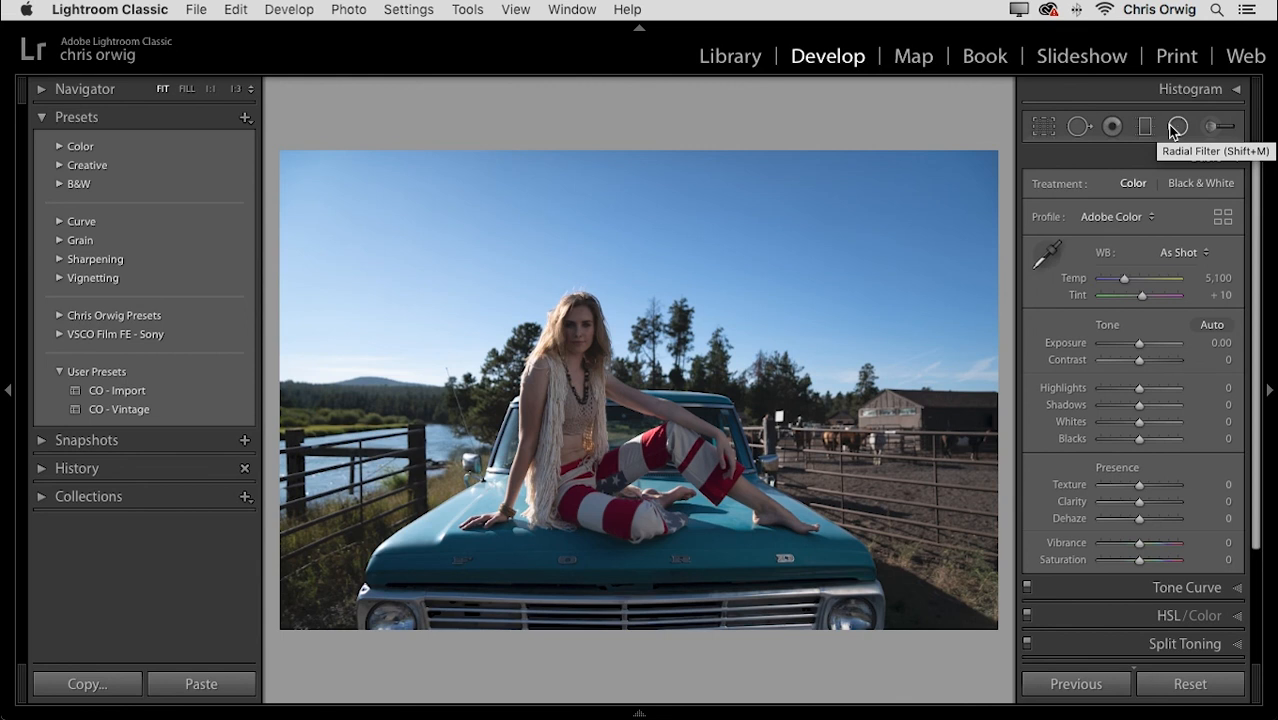
pyautogui.press('super+z')
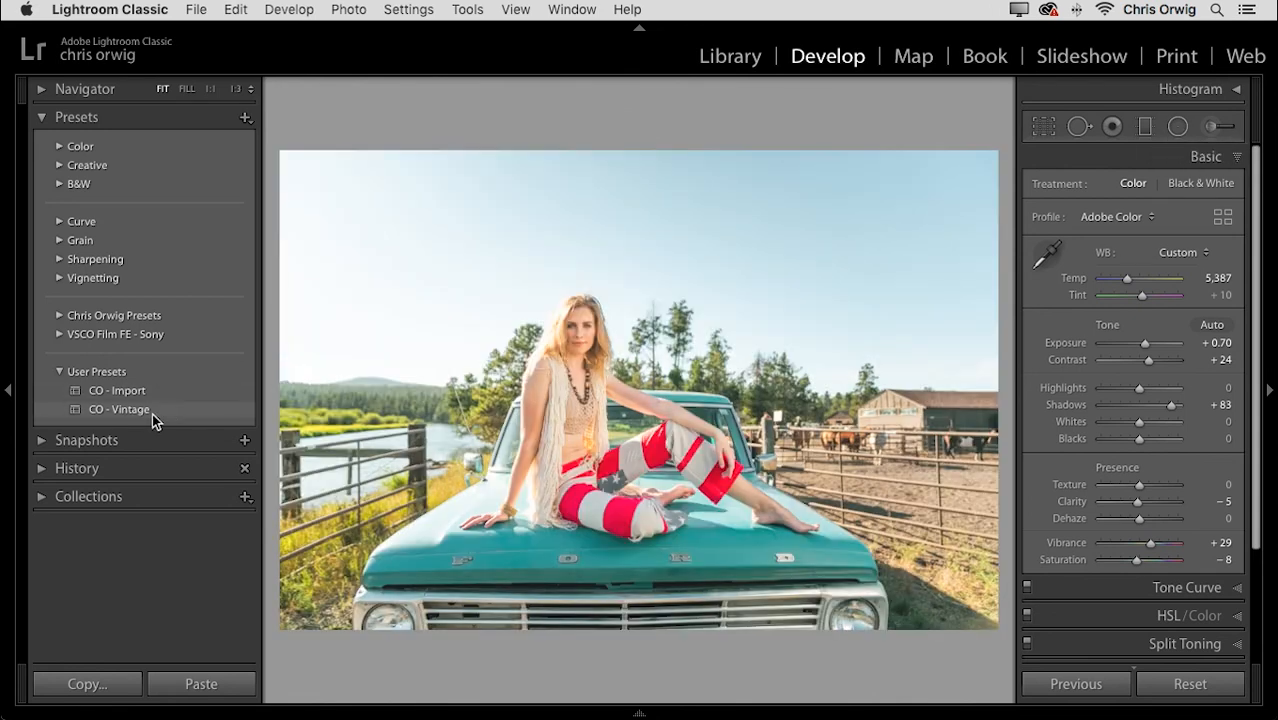
# - Rename the CO - Vintage user preset by appending ' - Underexposed' to its name
pyautogui.rightClick(153, 412)
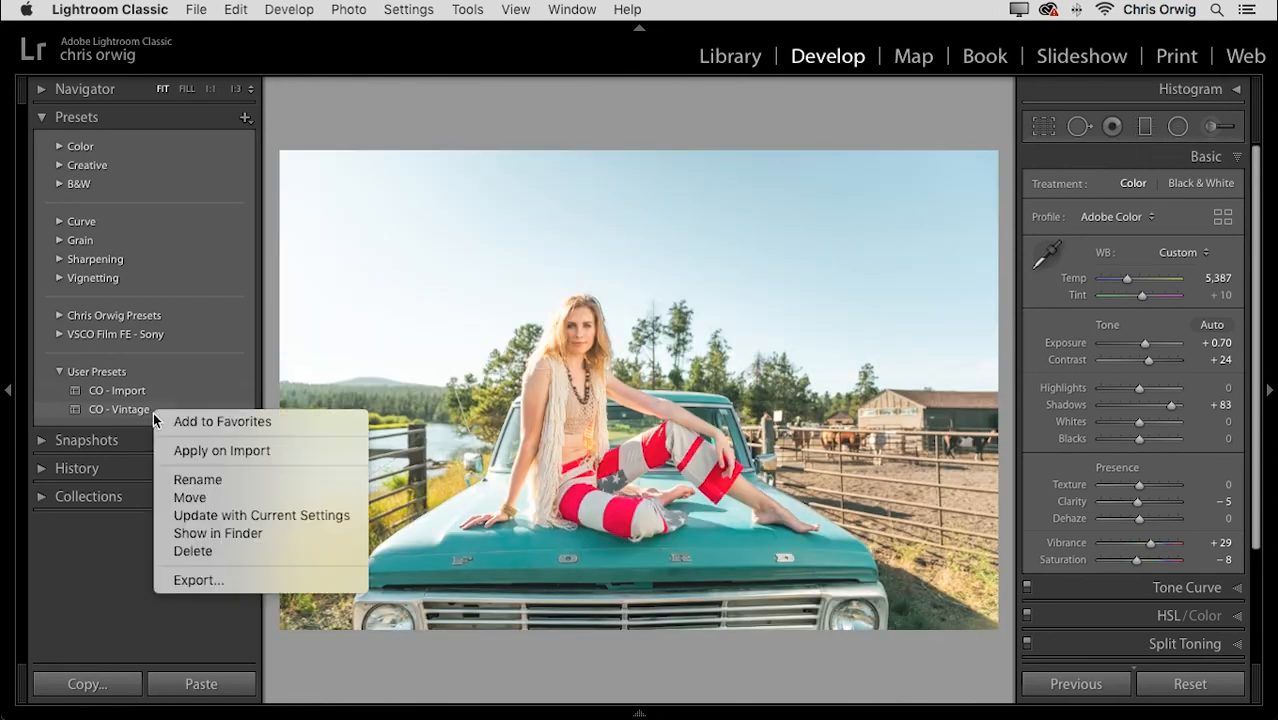
pyautogui.click(228, 476)
pyautogui.click(607, 216)
pyautogui.write('- Underexposed')
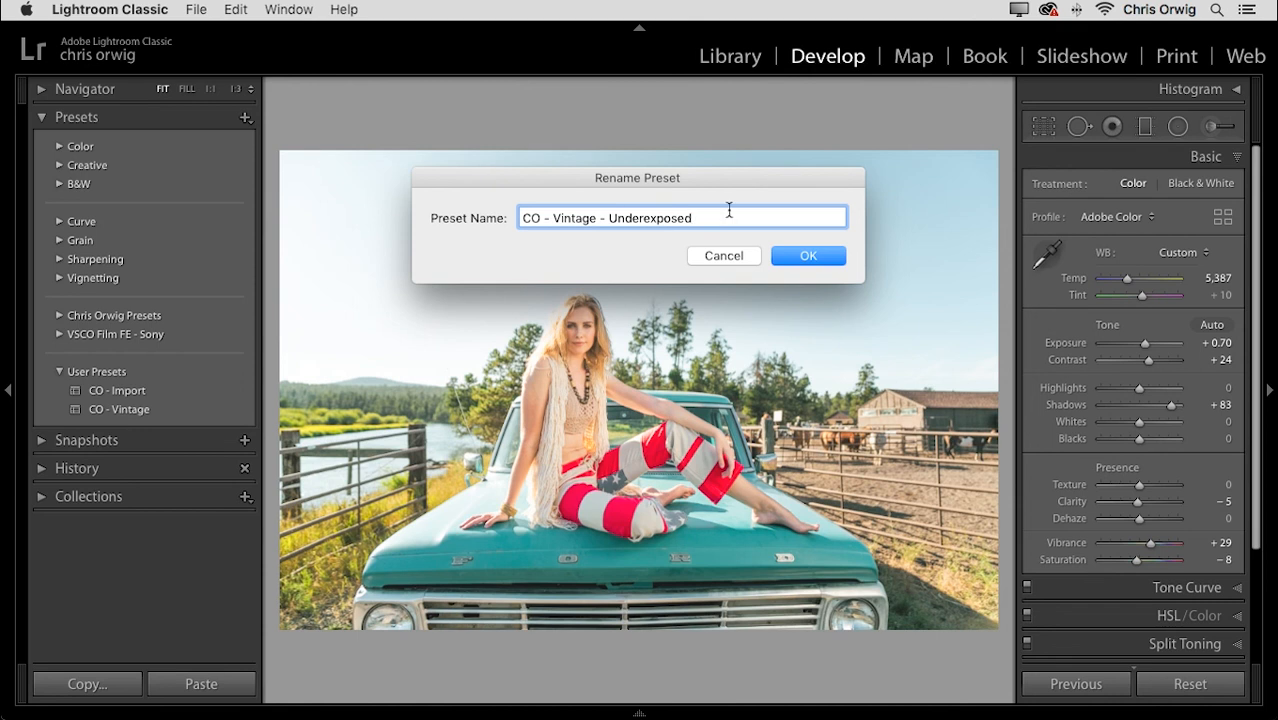
pyautogui.click(828, 254)
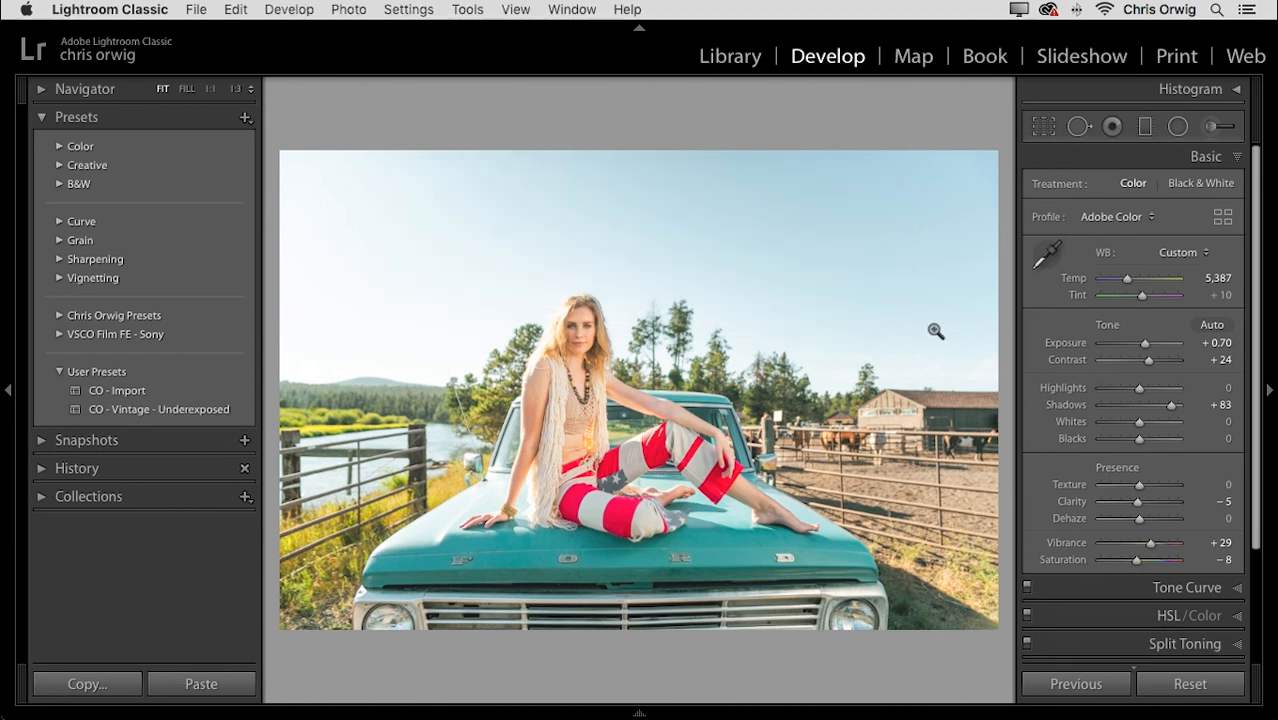